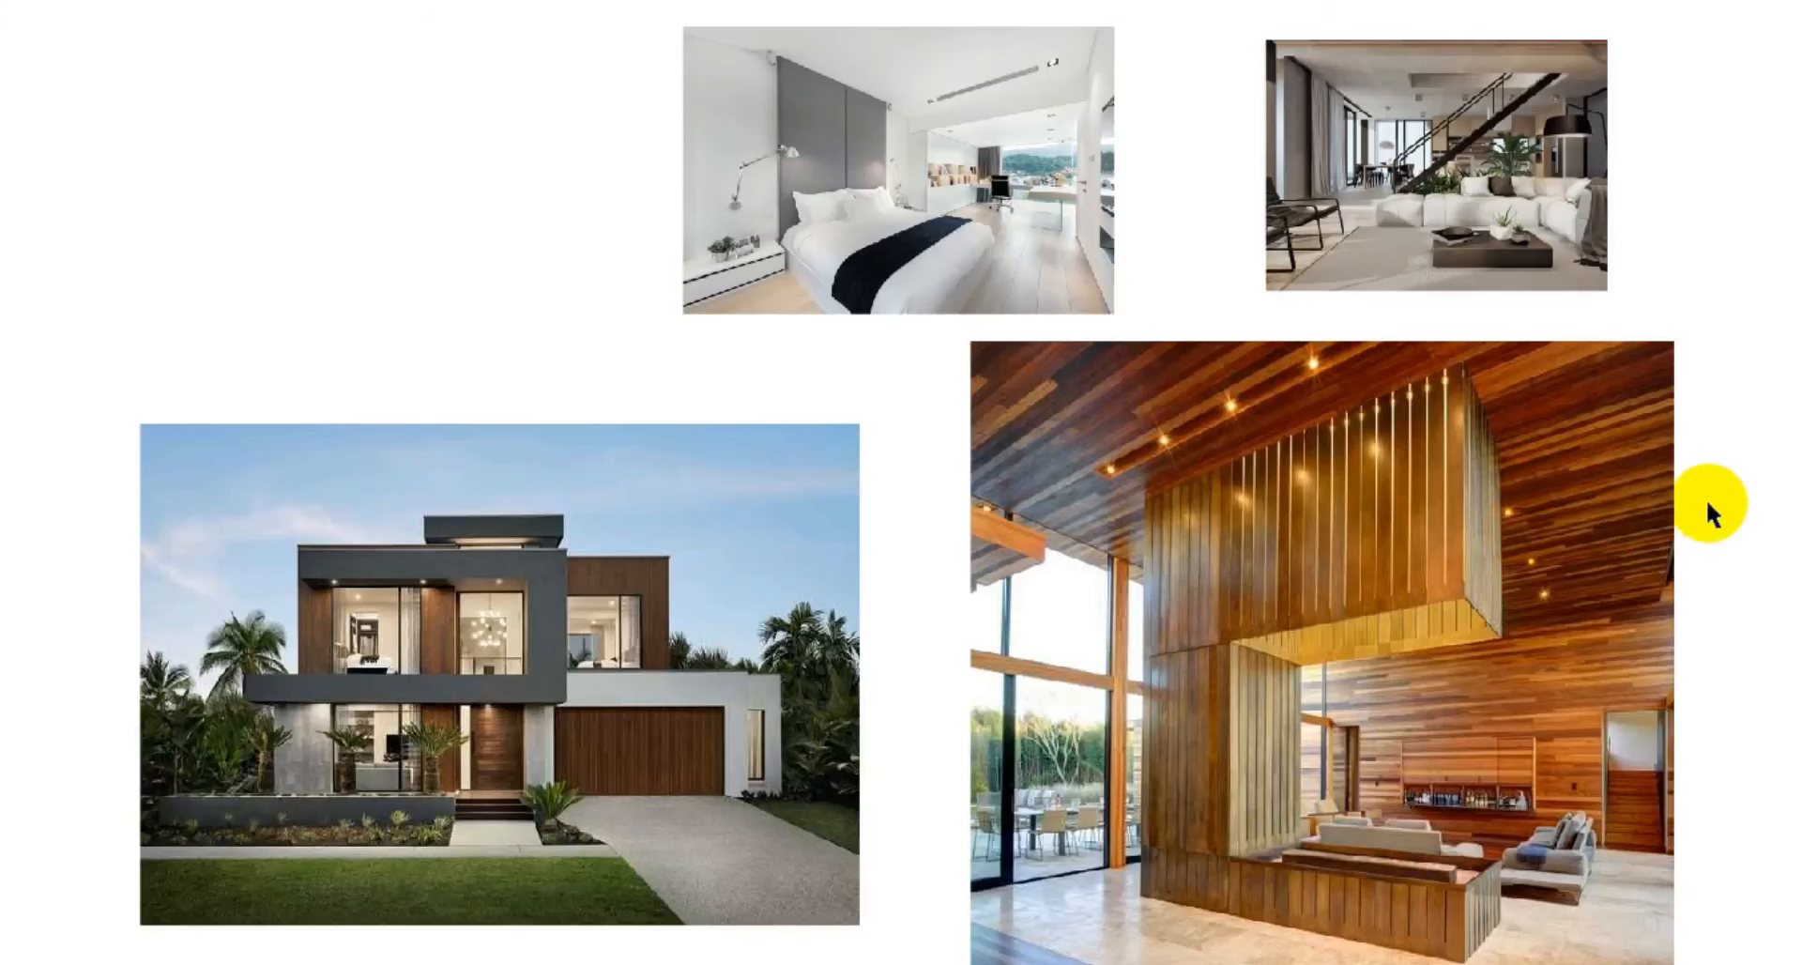
Draw an outlined square of about 9.7 inches in the empty area beside the four pictures
left_click(1708, 505)
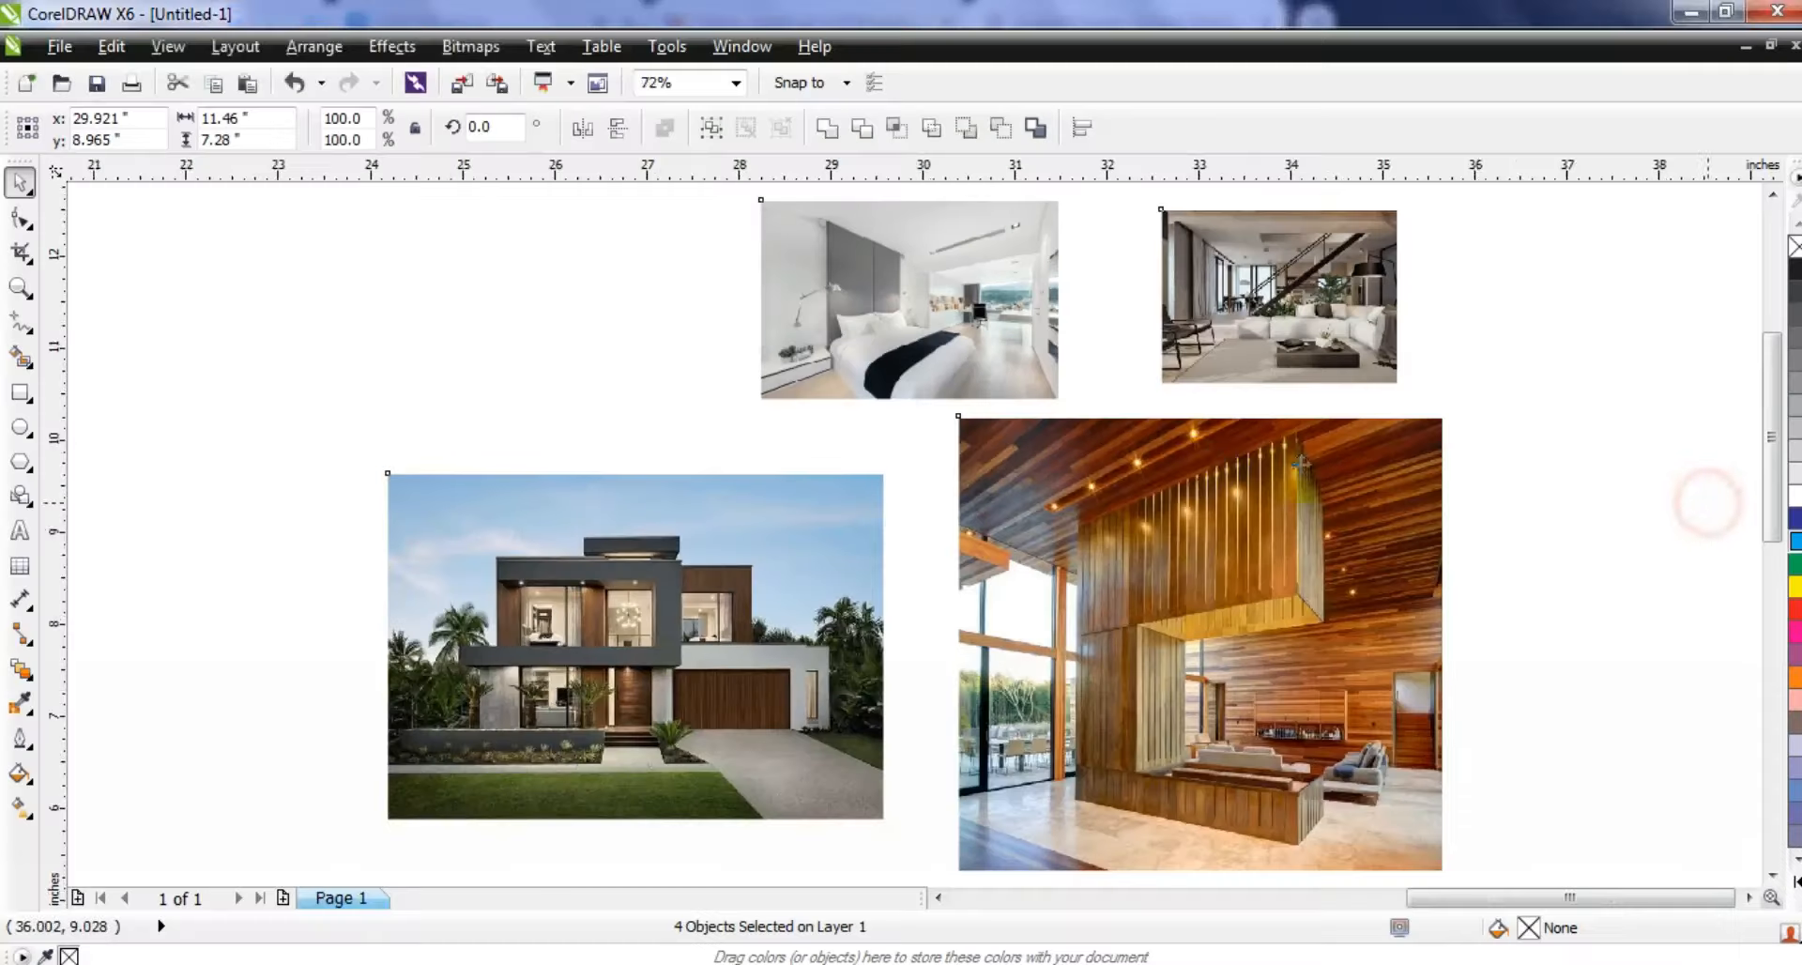
key("F3")
left_click_drag(988, 549, 1214, 556)
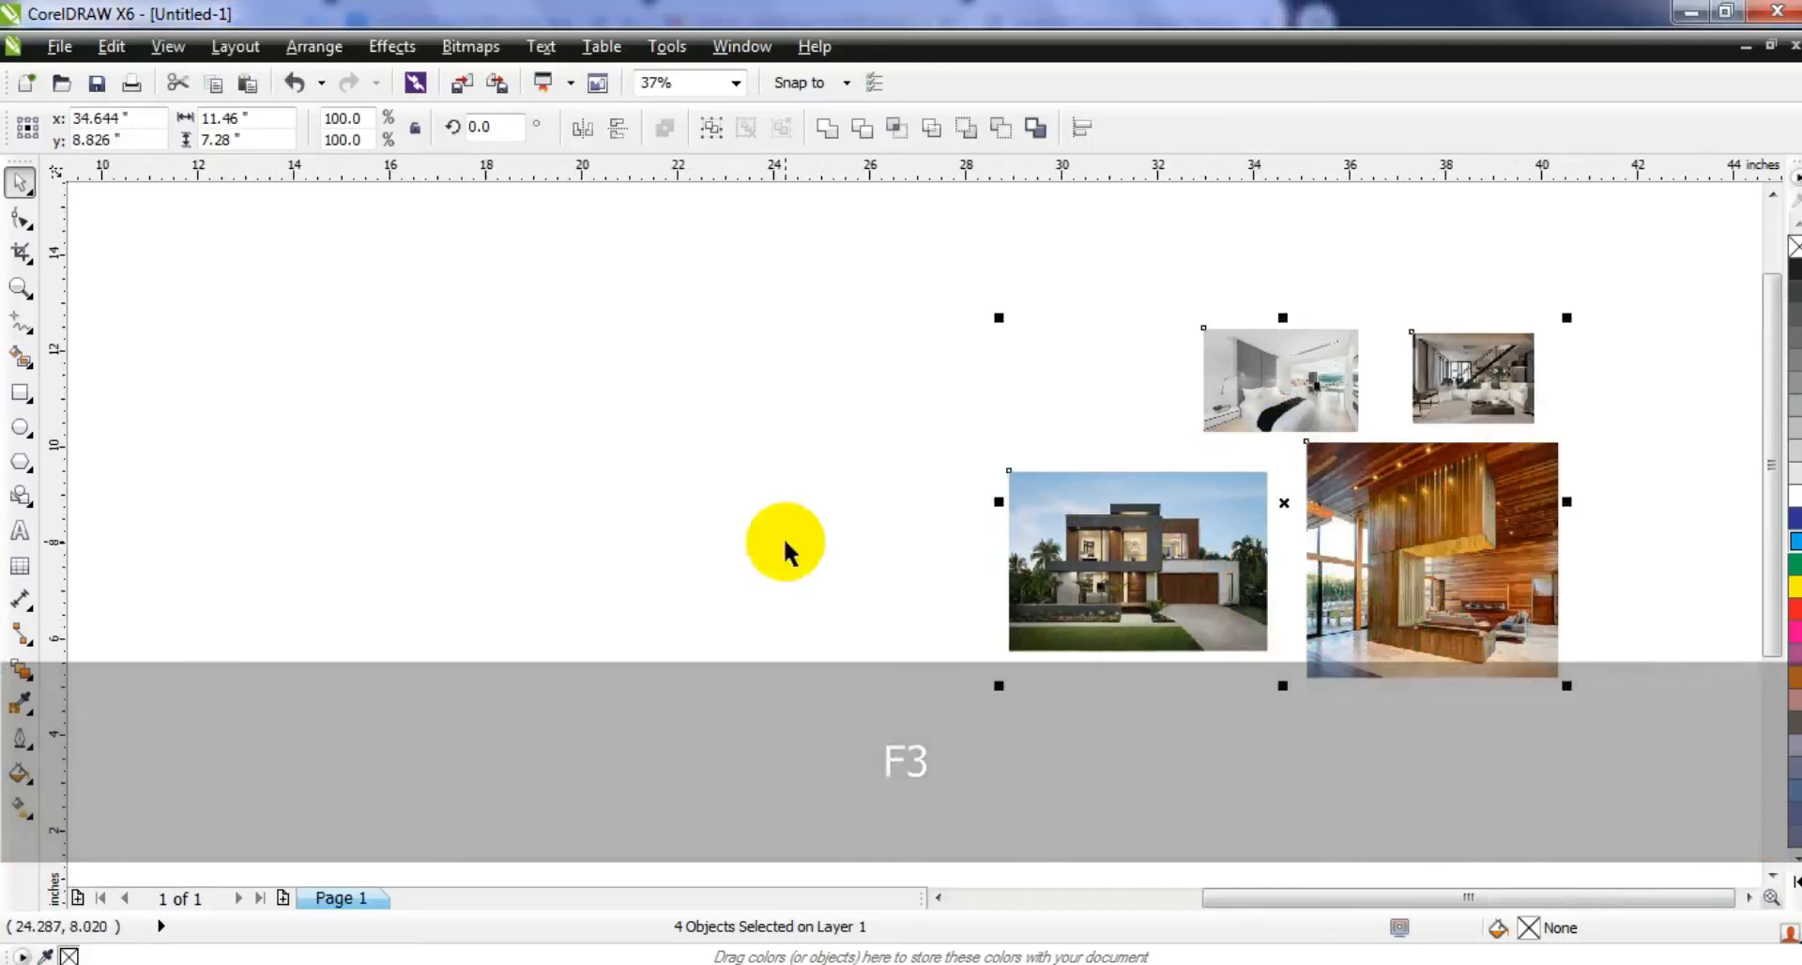
left_click(782, 536)
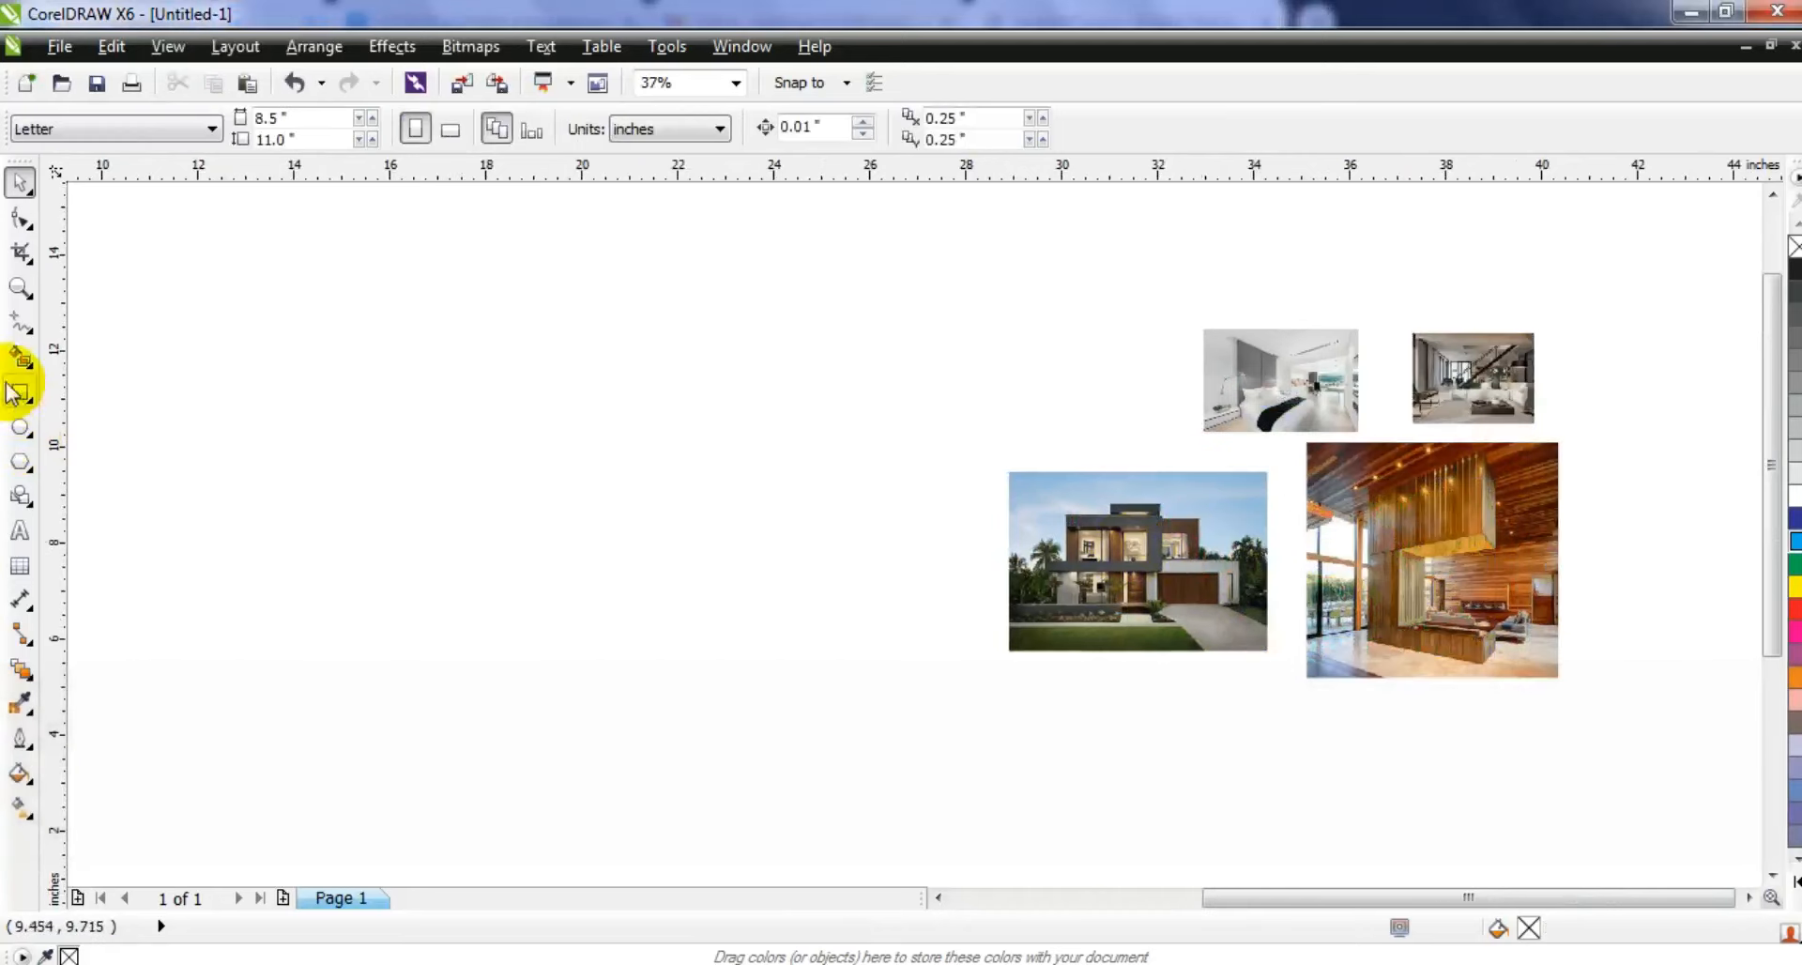
left_click(19, 394)
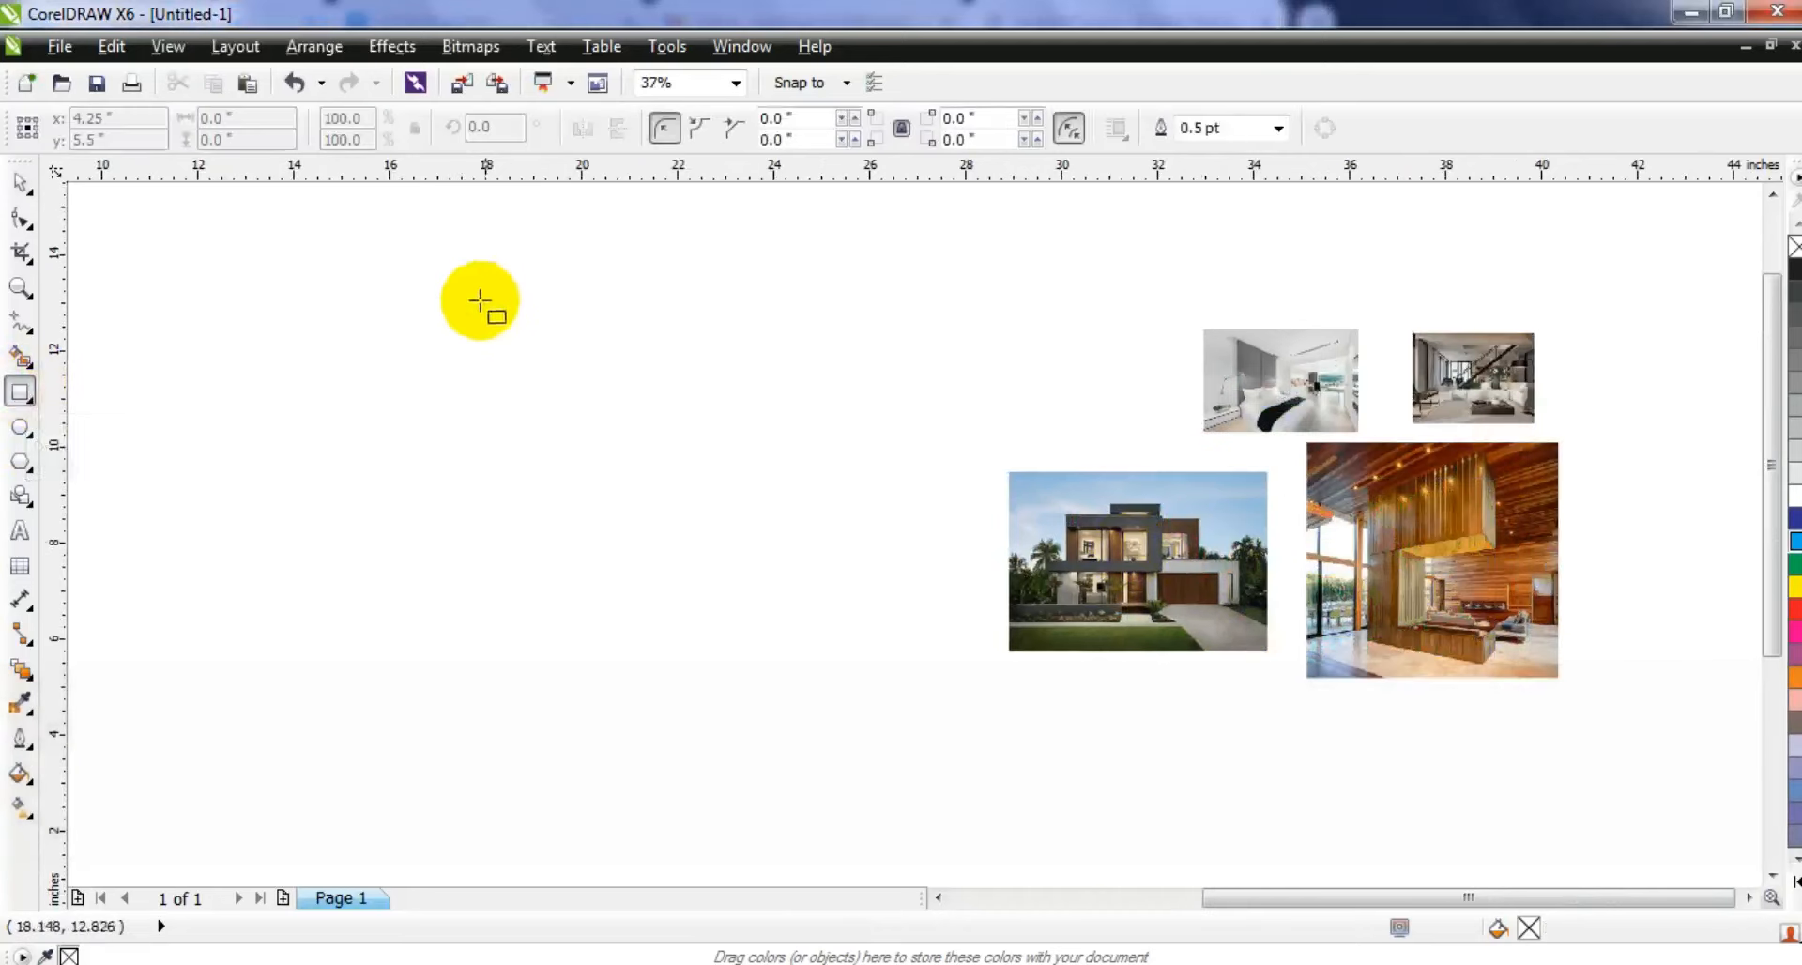
key("ctrl")
left_click_drag(470, 292, 712, 757)
left_click(13, 188)
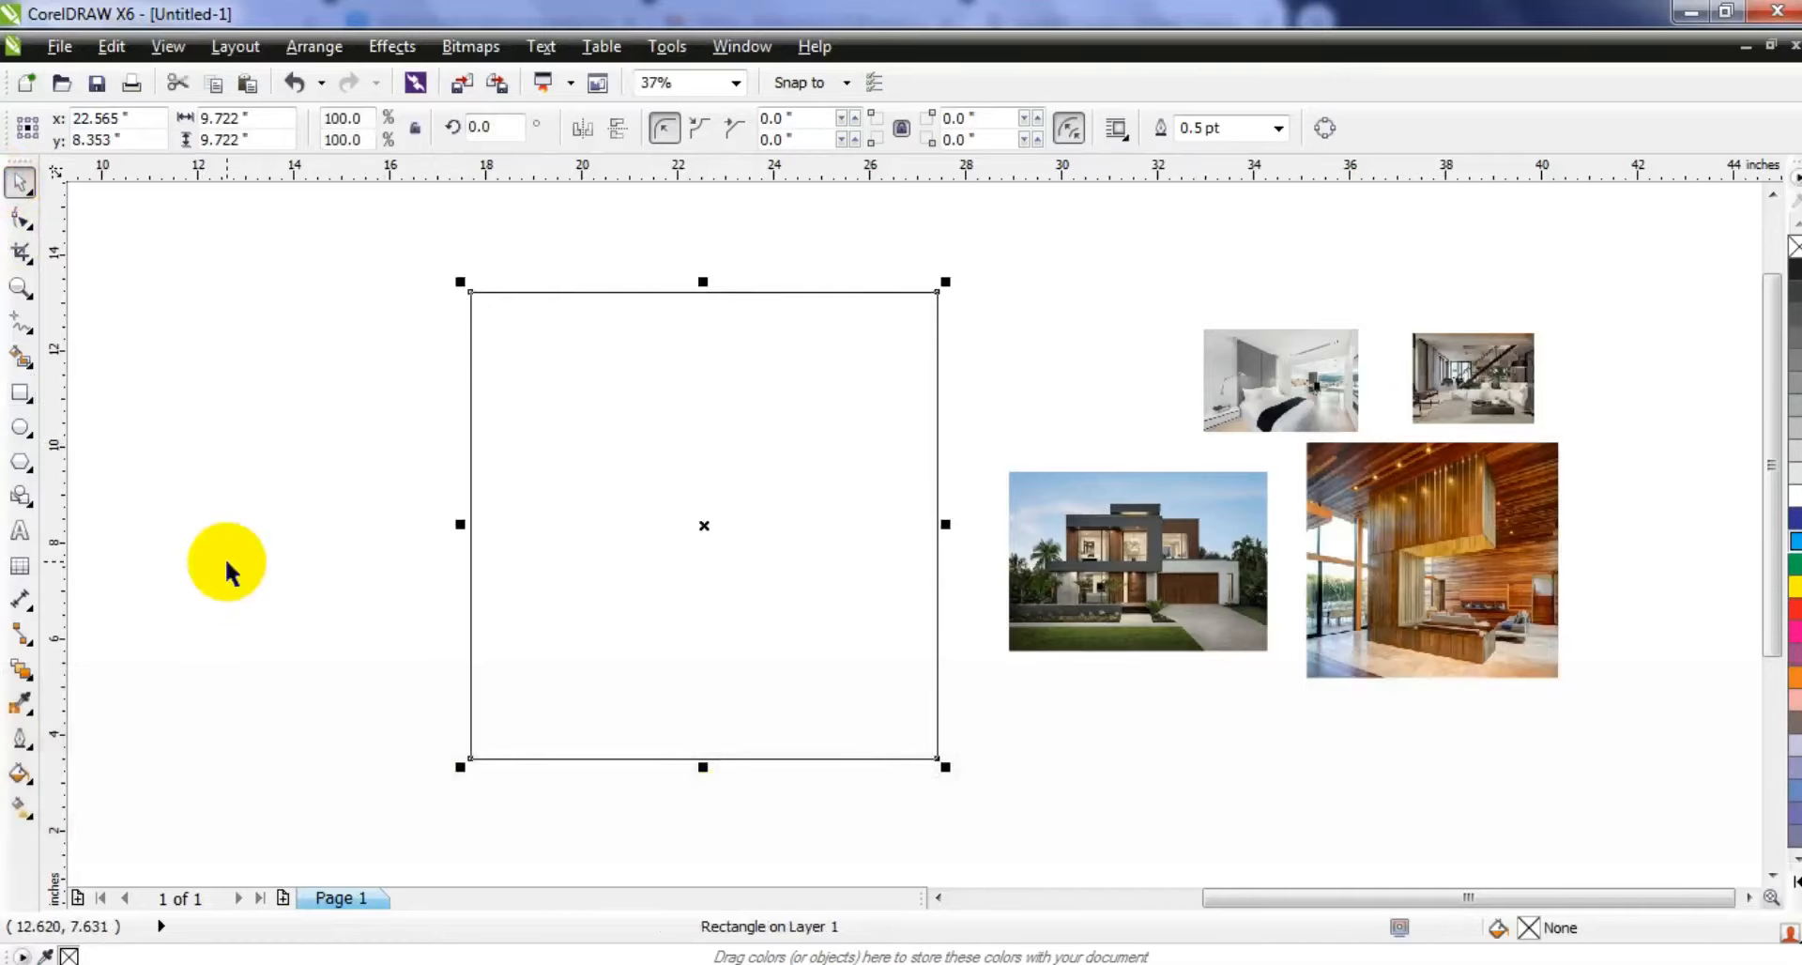
left_click(227, 568)
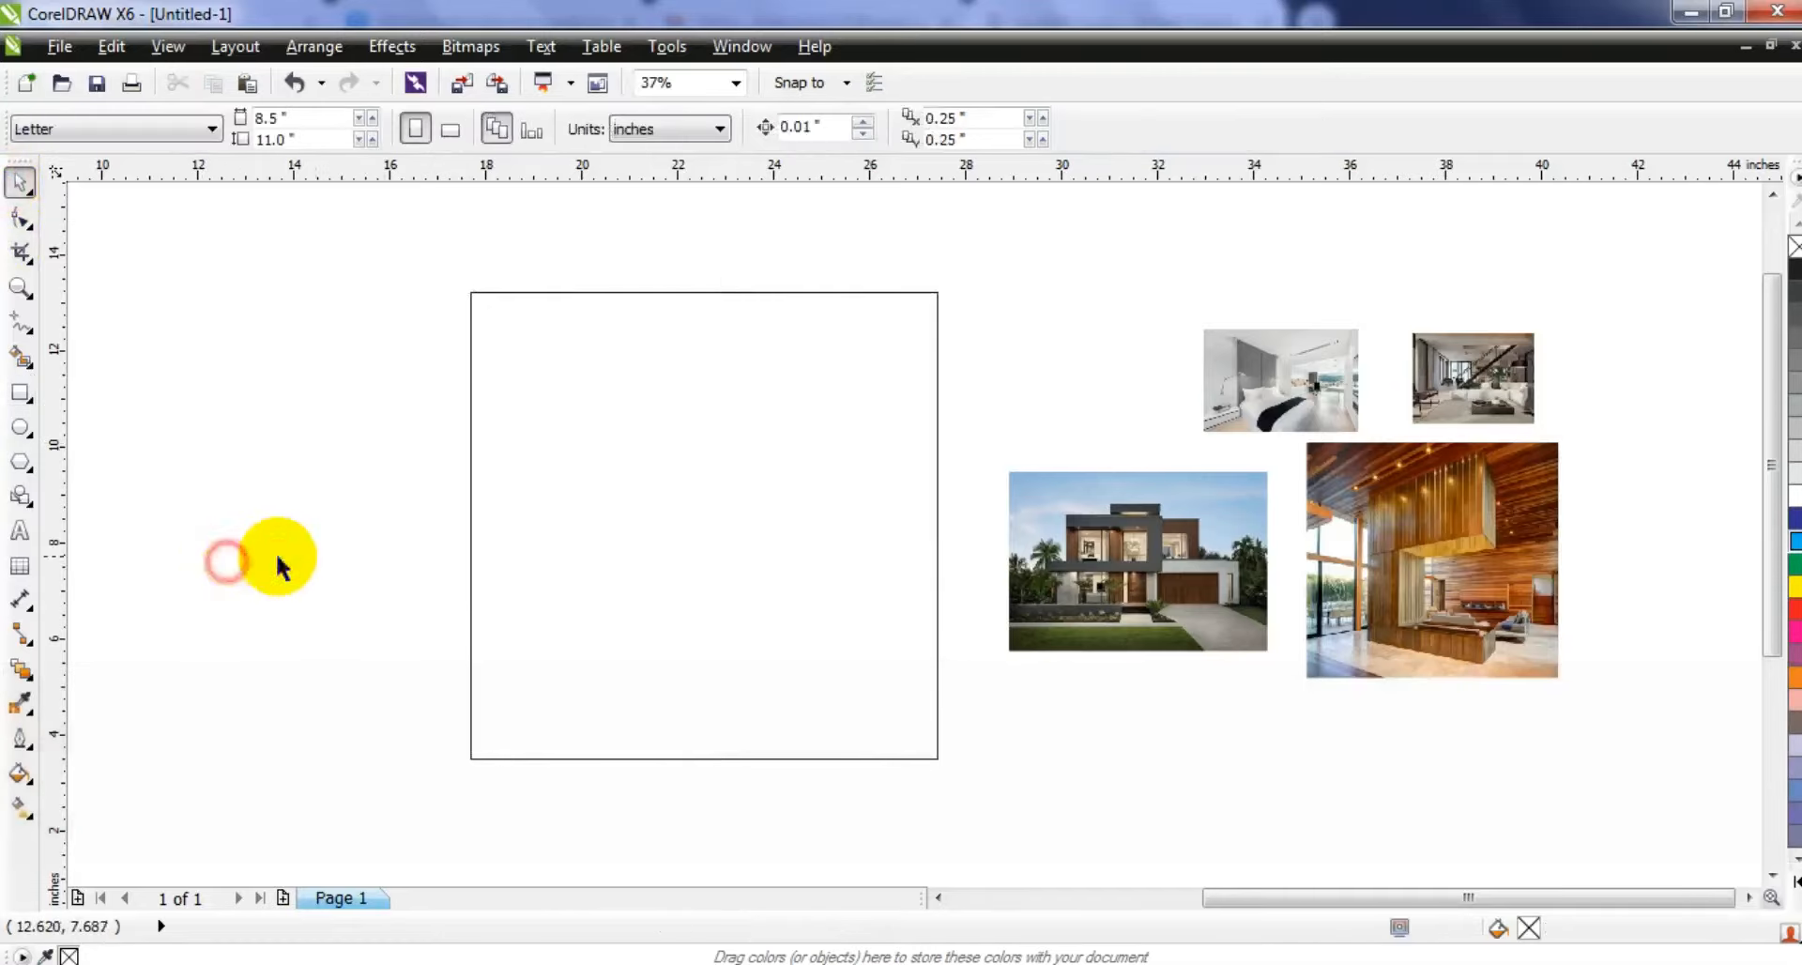
Place the house exterior photo over the square and enlarge it proportionally to about 11.2 by 7.8 inches, overlapping both sides
left_click_drag(1185, 593, 692, 537)
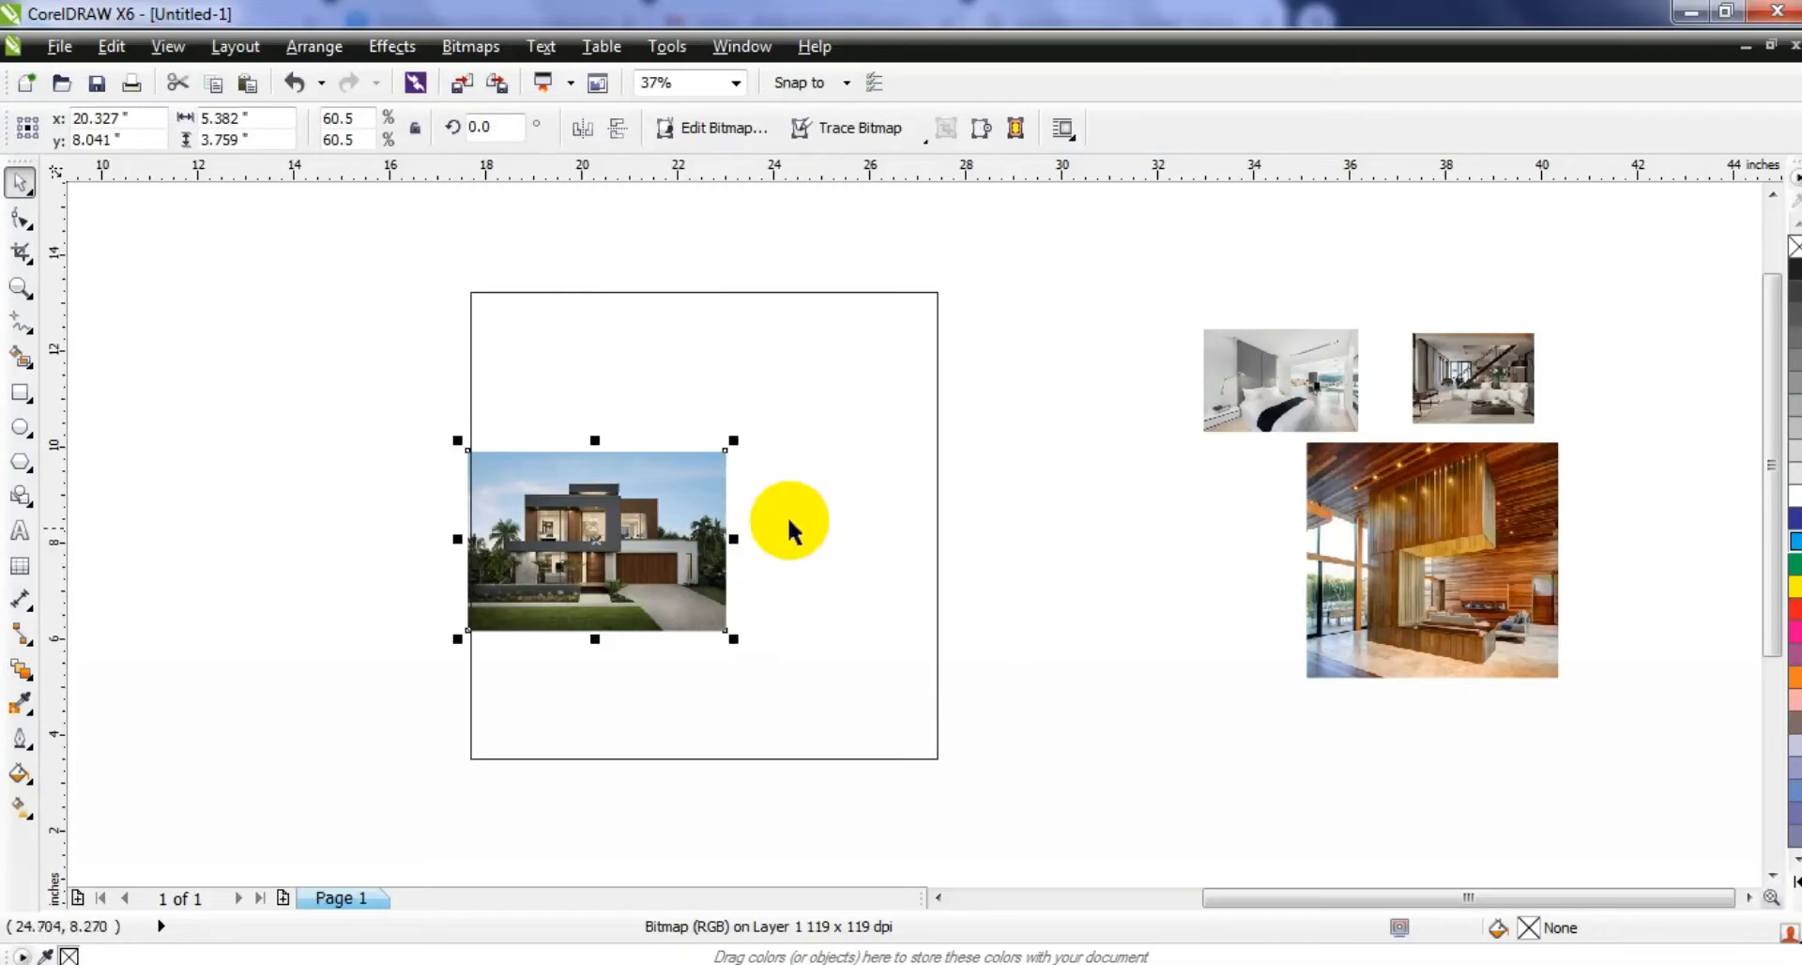
left_click_drag(727, 447, 944, 269)
left_click_drag(453, 641, 429, 657)
left_click_drag(941, 656, 966, 674)
left_click_drag(962, 293, 984, 277)
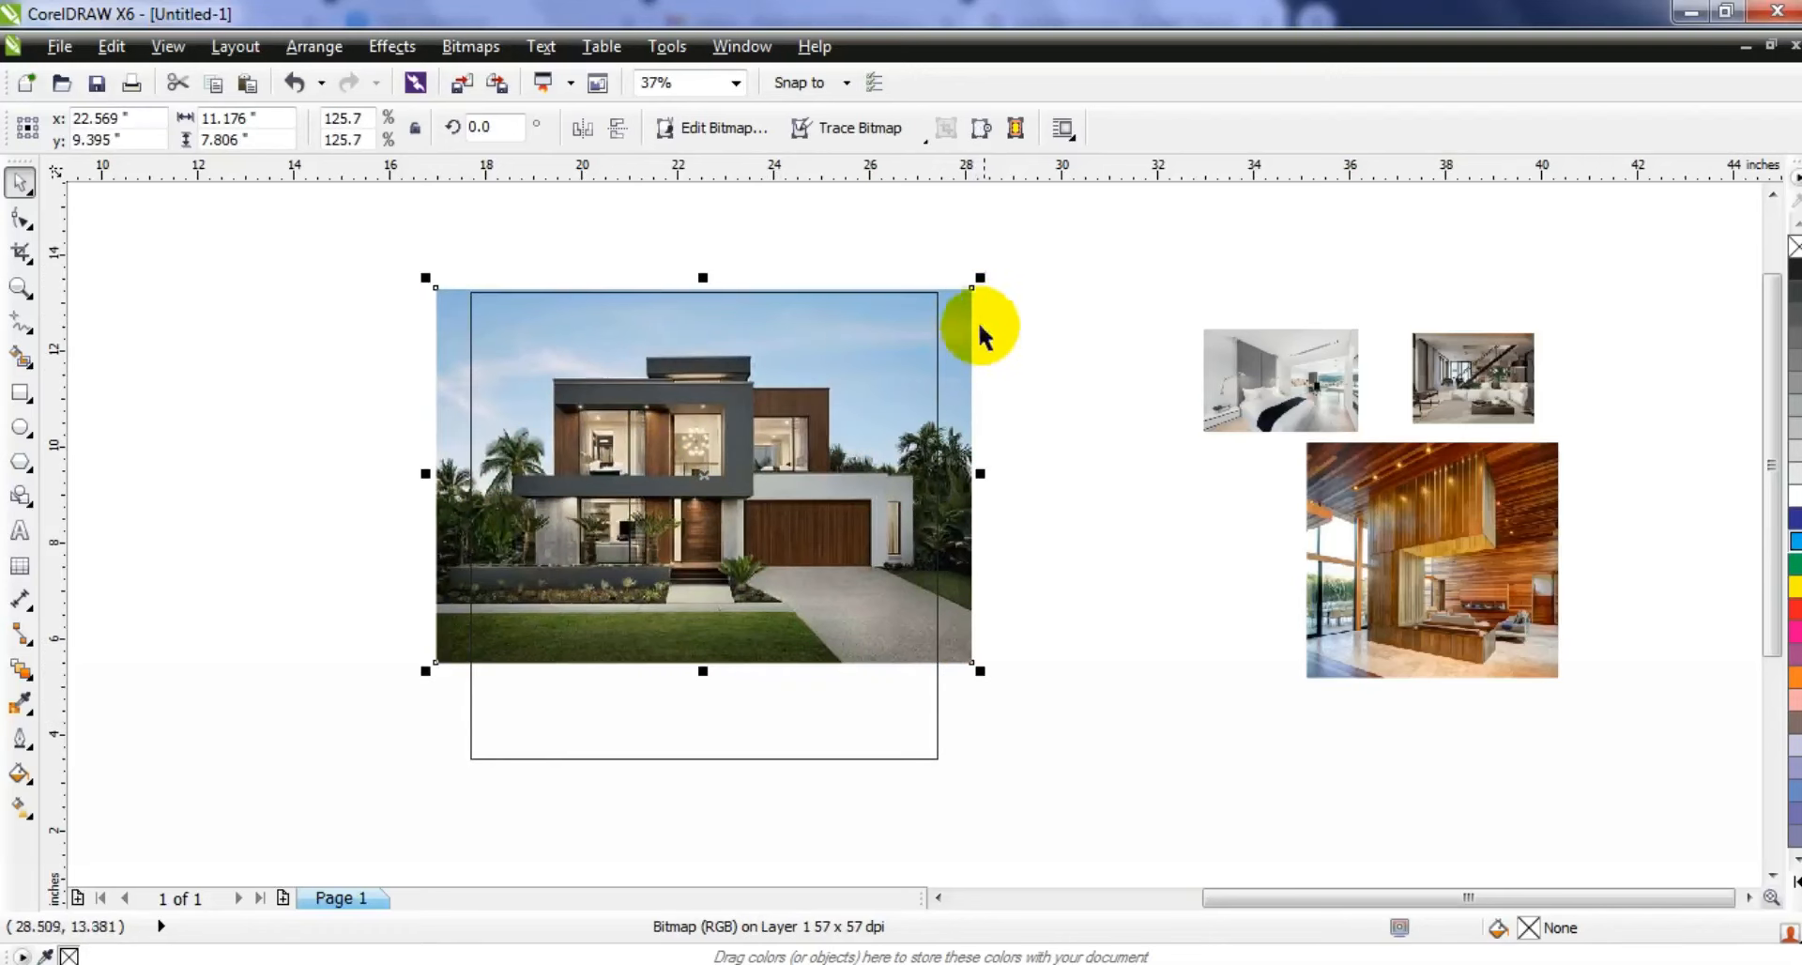
left_click_drag(964, 363, 968, 382)
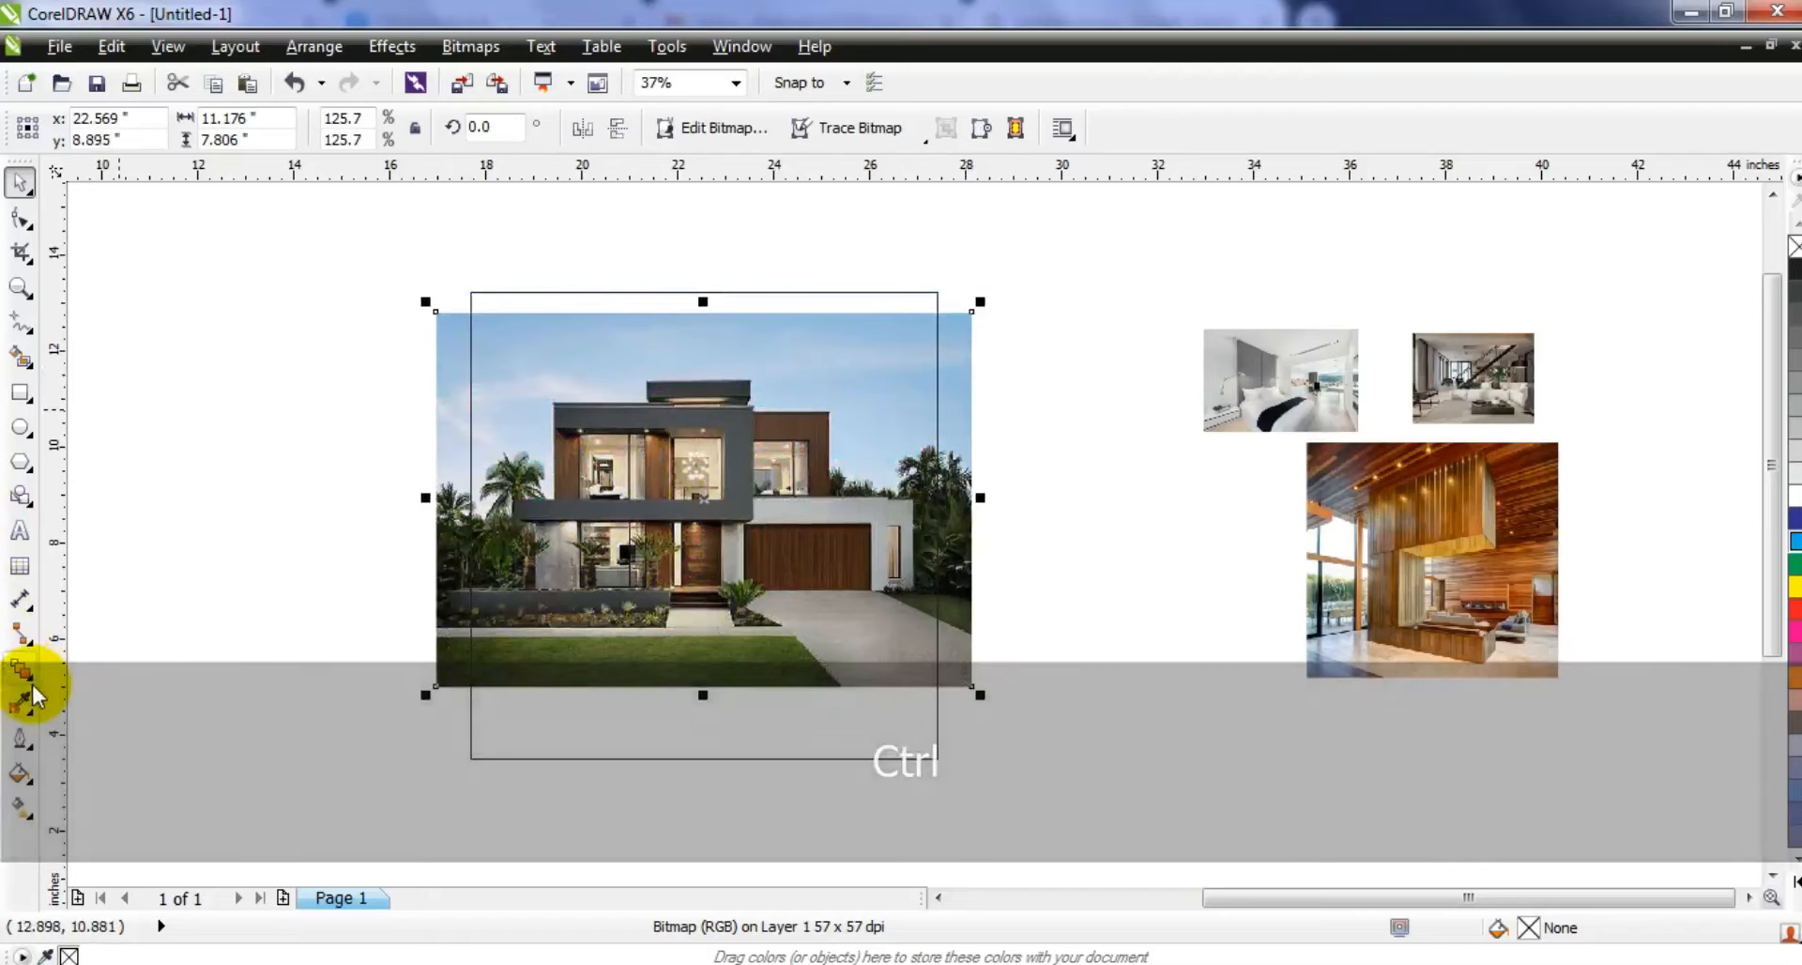
Apply a vertical linear transparency to the house photo that fades out the upper sky
left_click(31, 683)
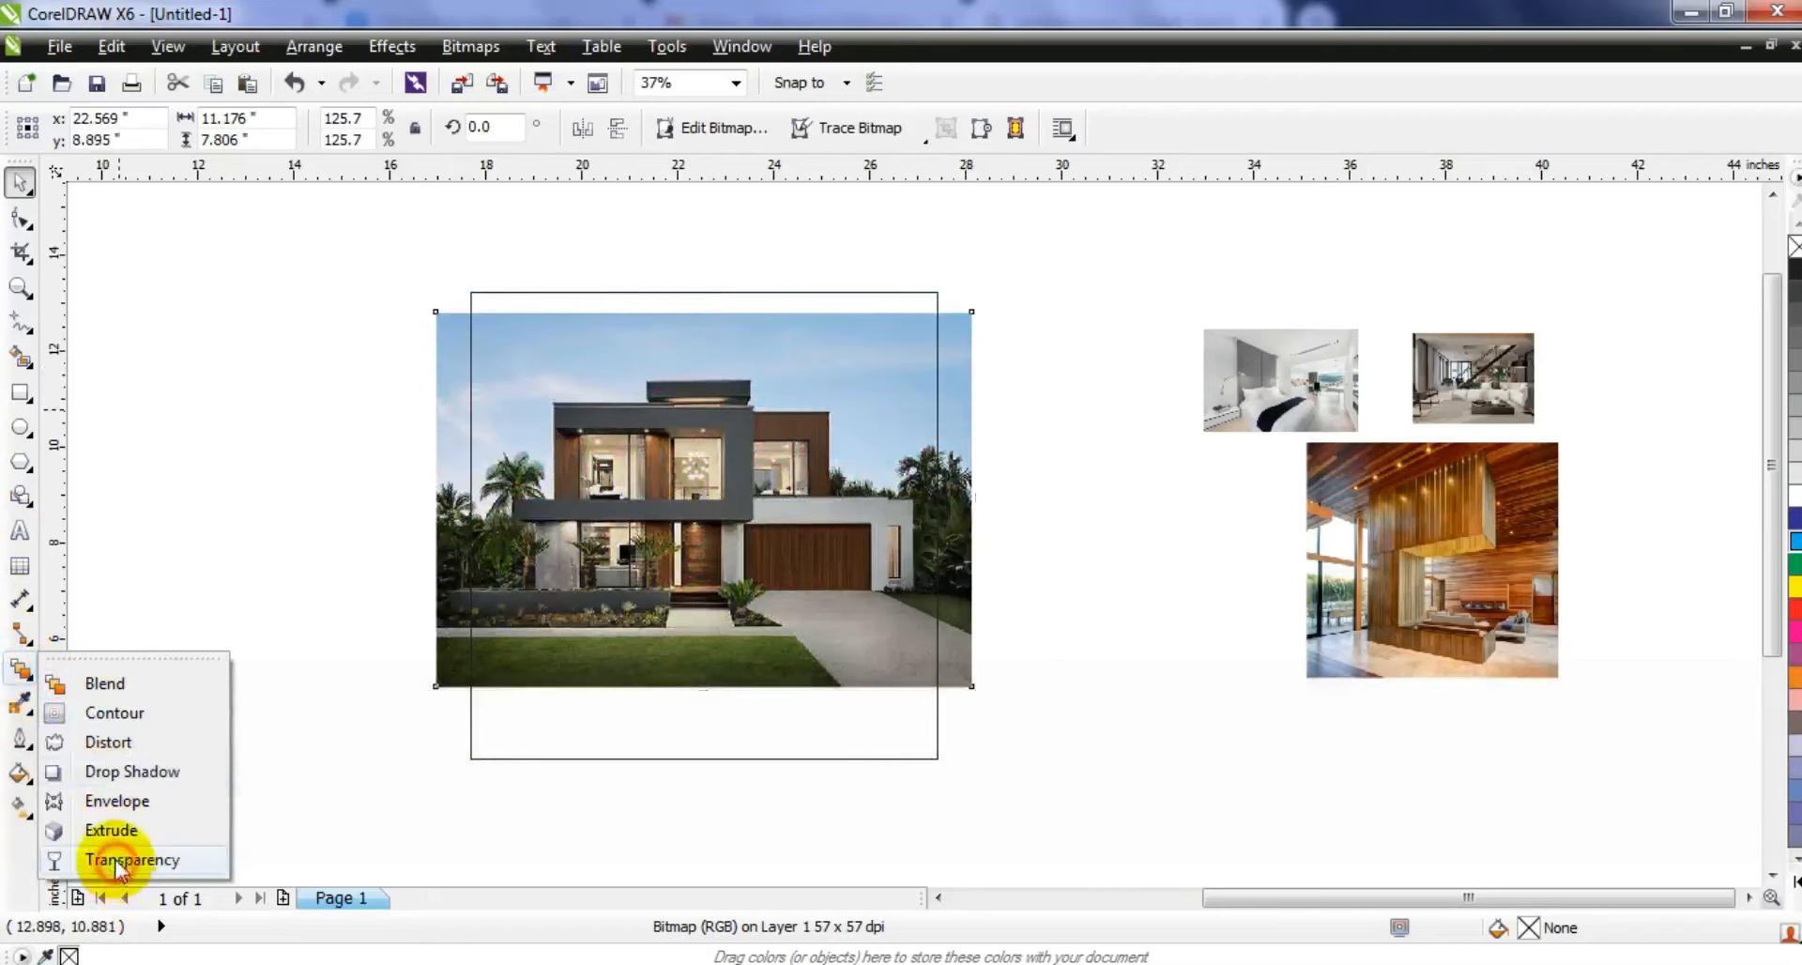
left_click(121, 861)
left_click_drag(456, 482, 455, 436)
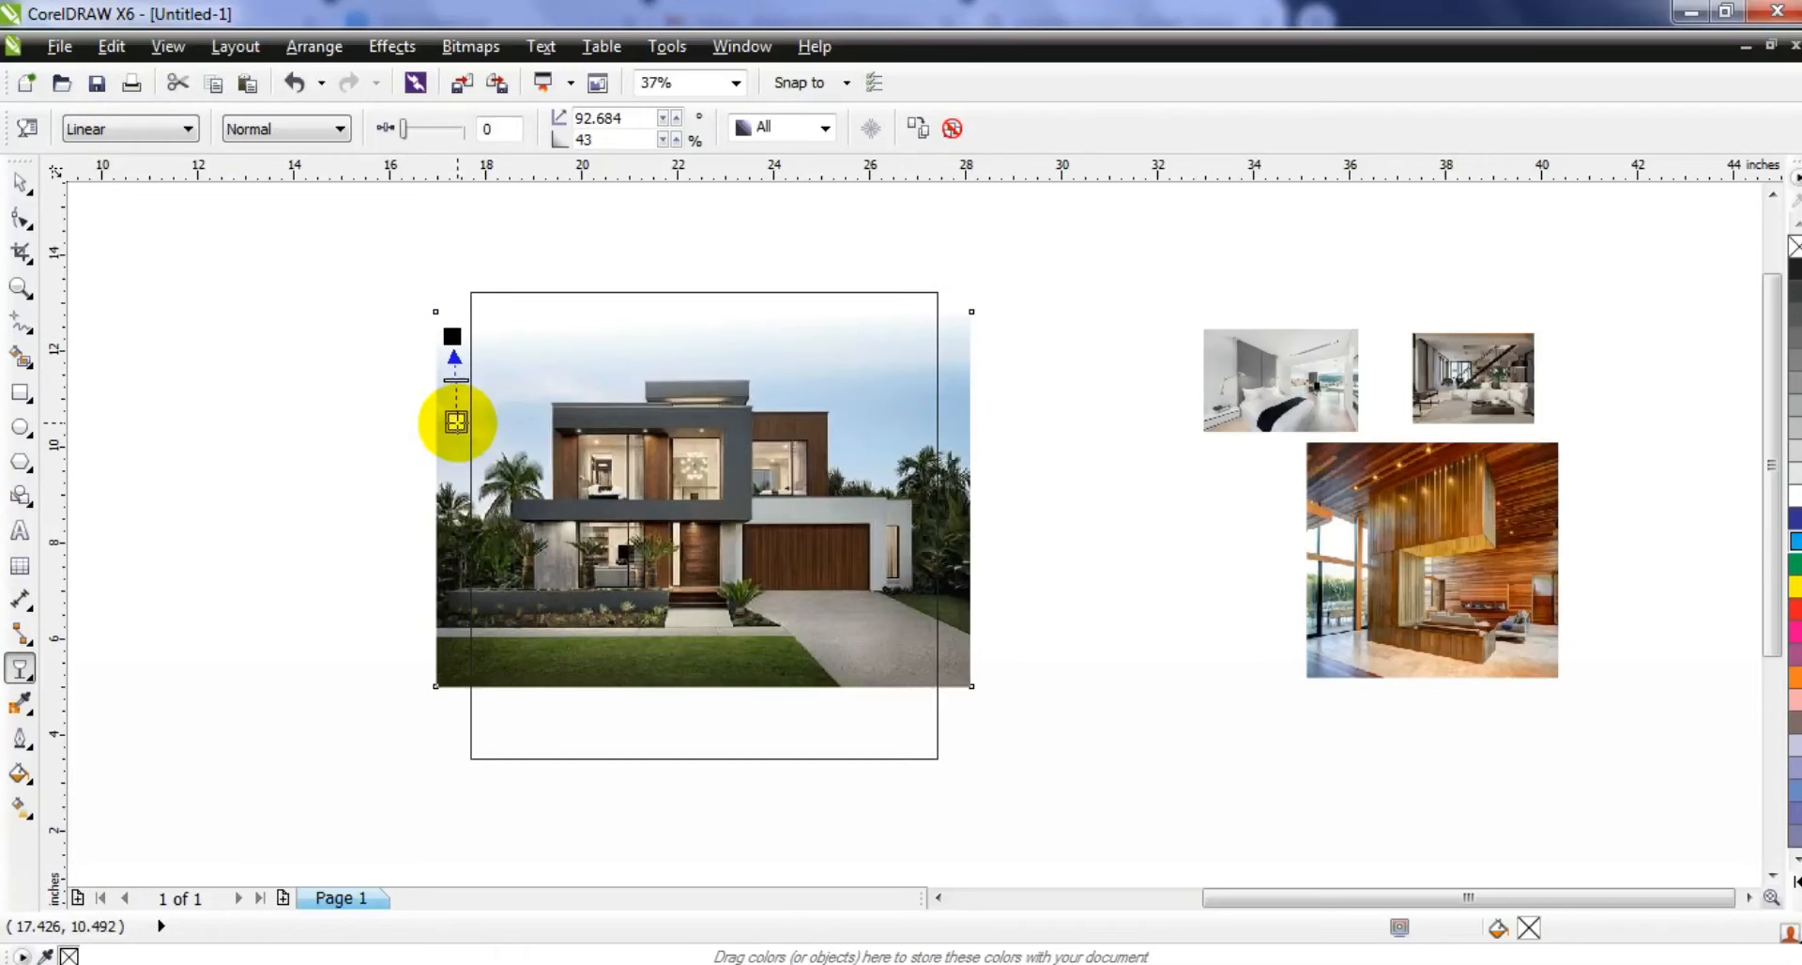
left_click_drag(452, 413, 451, 412)
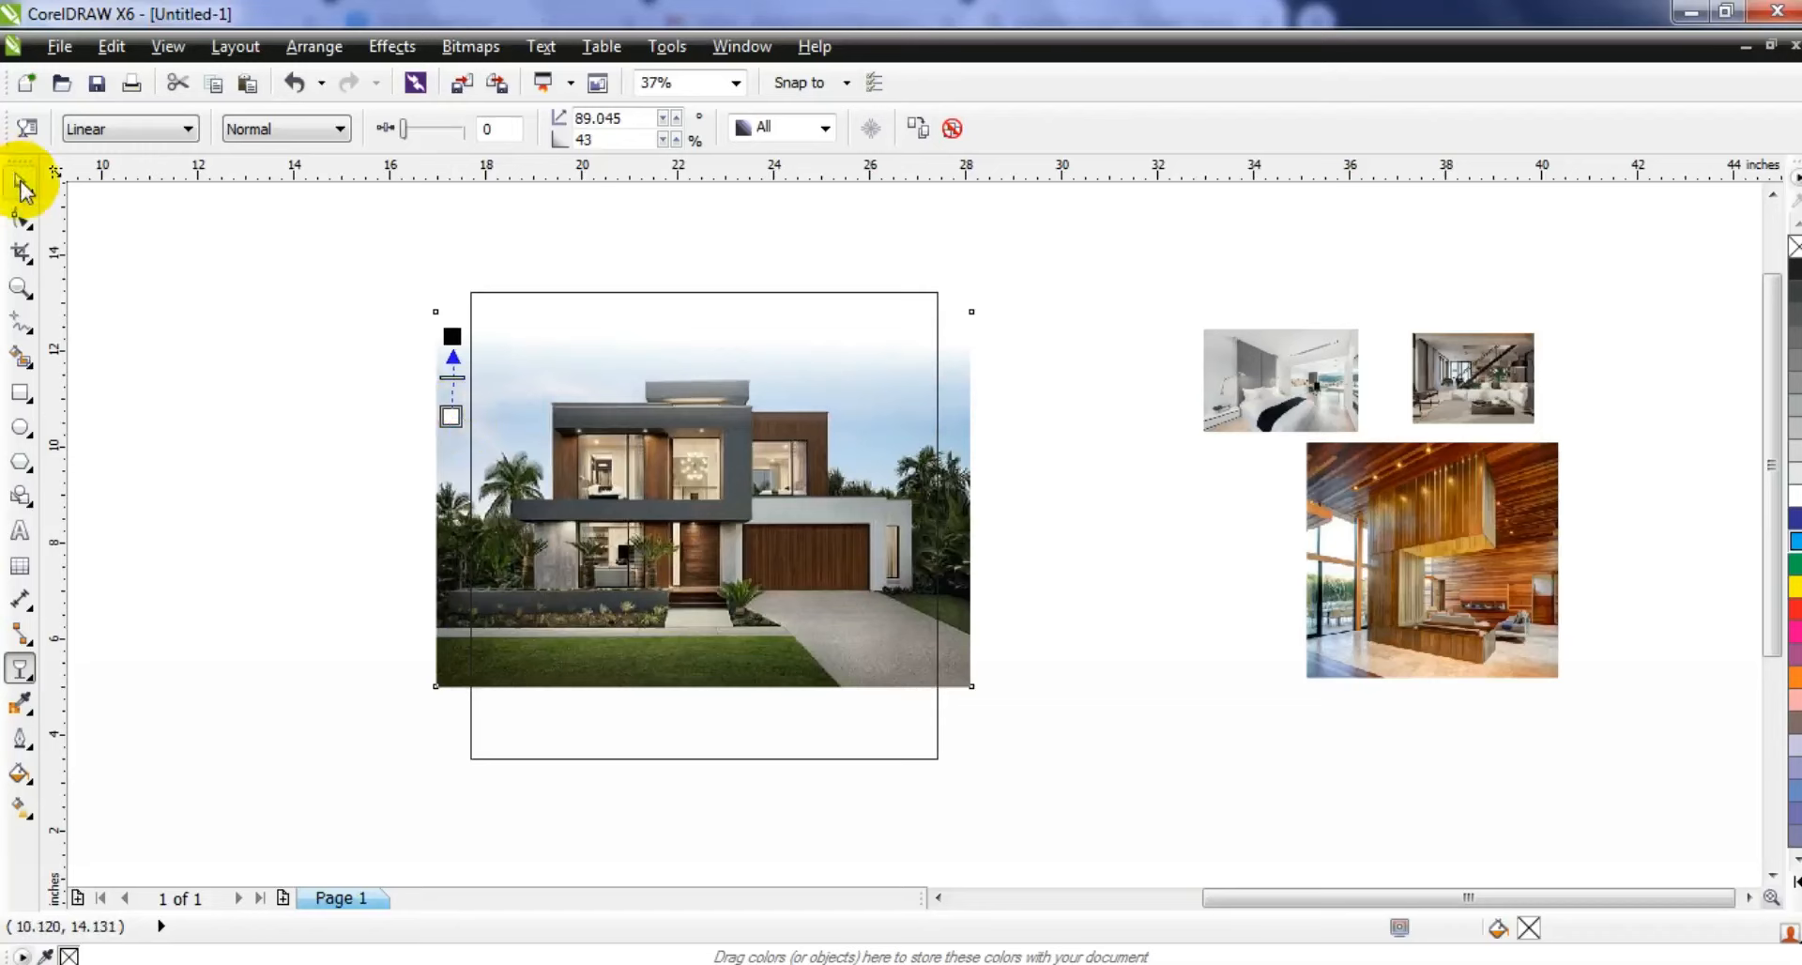
left_click(20, 184)
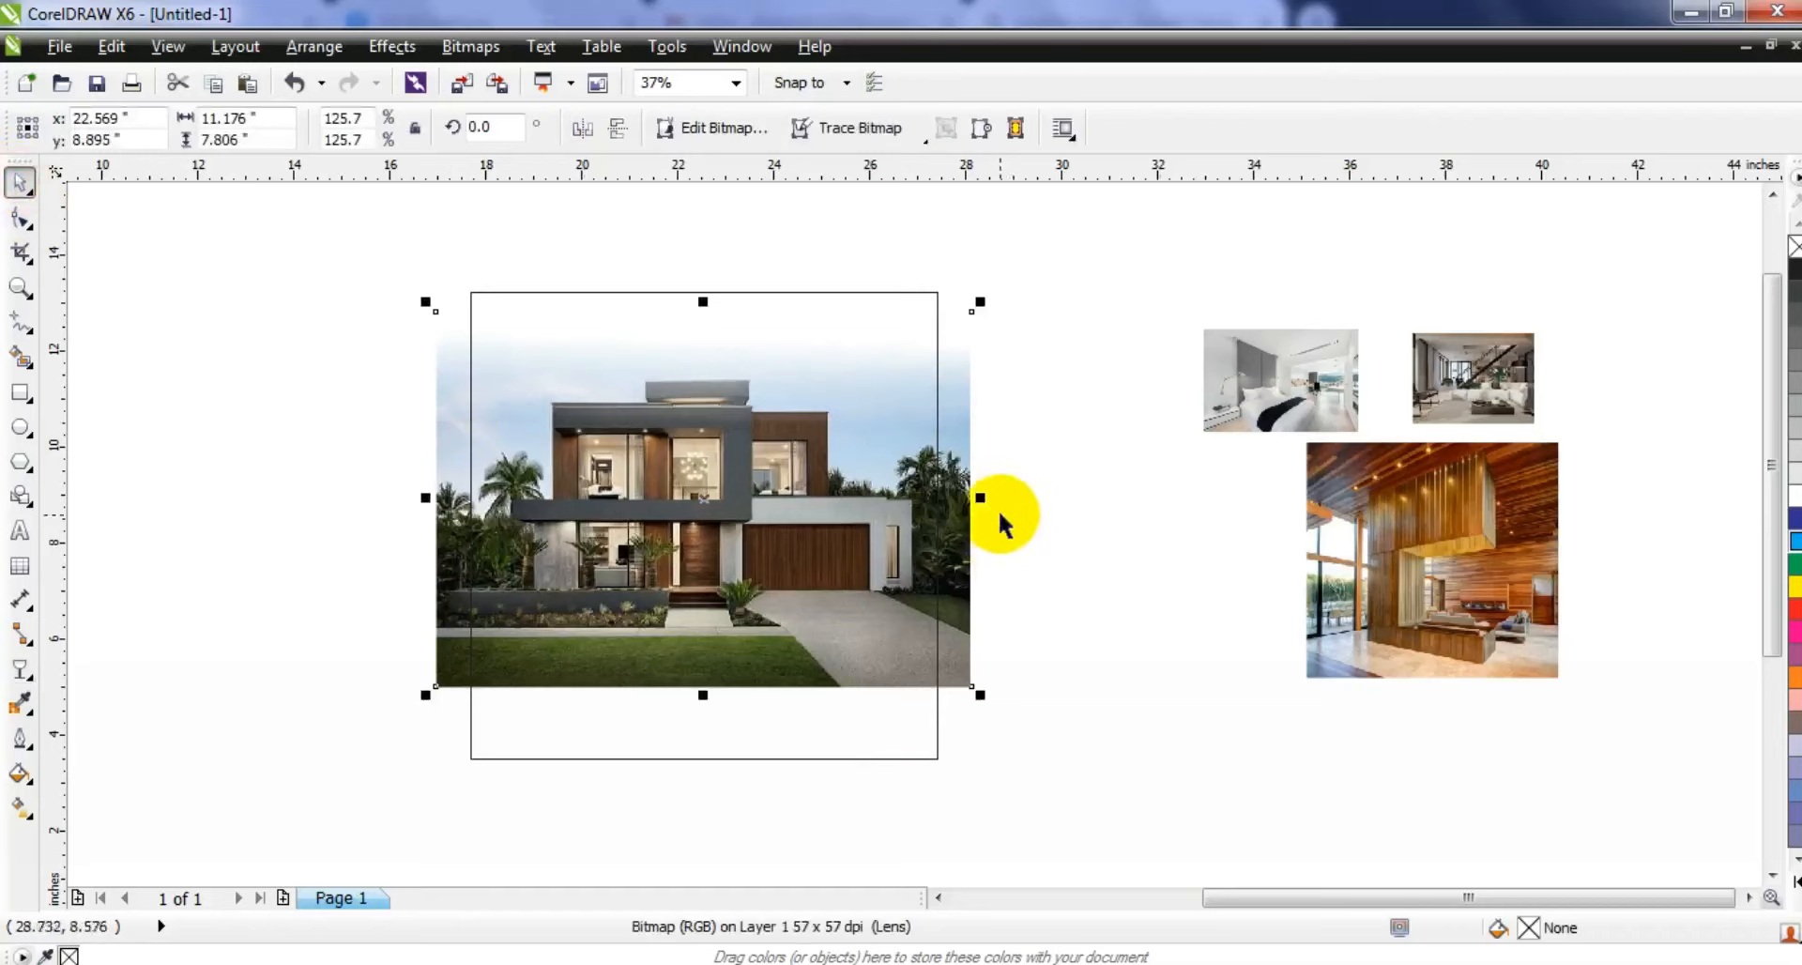
Narrow the house photo to about 10.4 inches wide about its centre and PowerClip it inside the square
left_click_drag(984, 499, 966, 499)
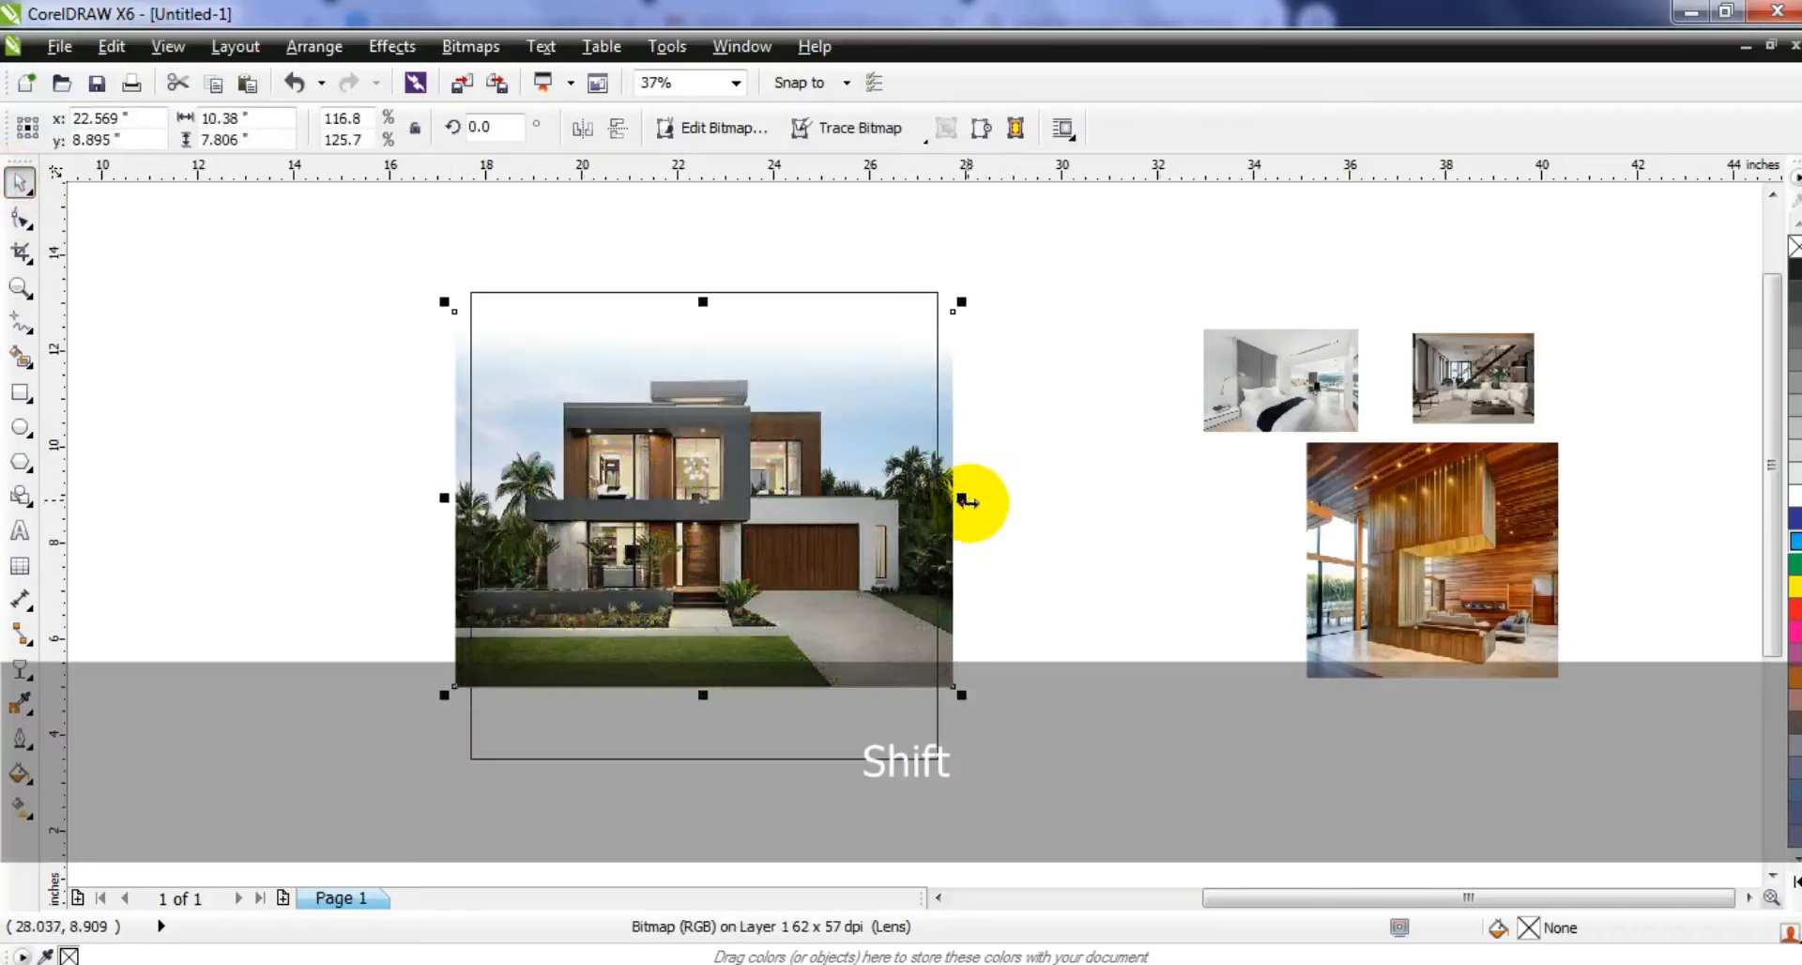
right_click(966, 512)
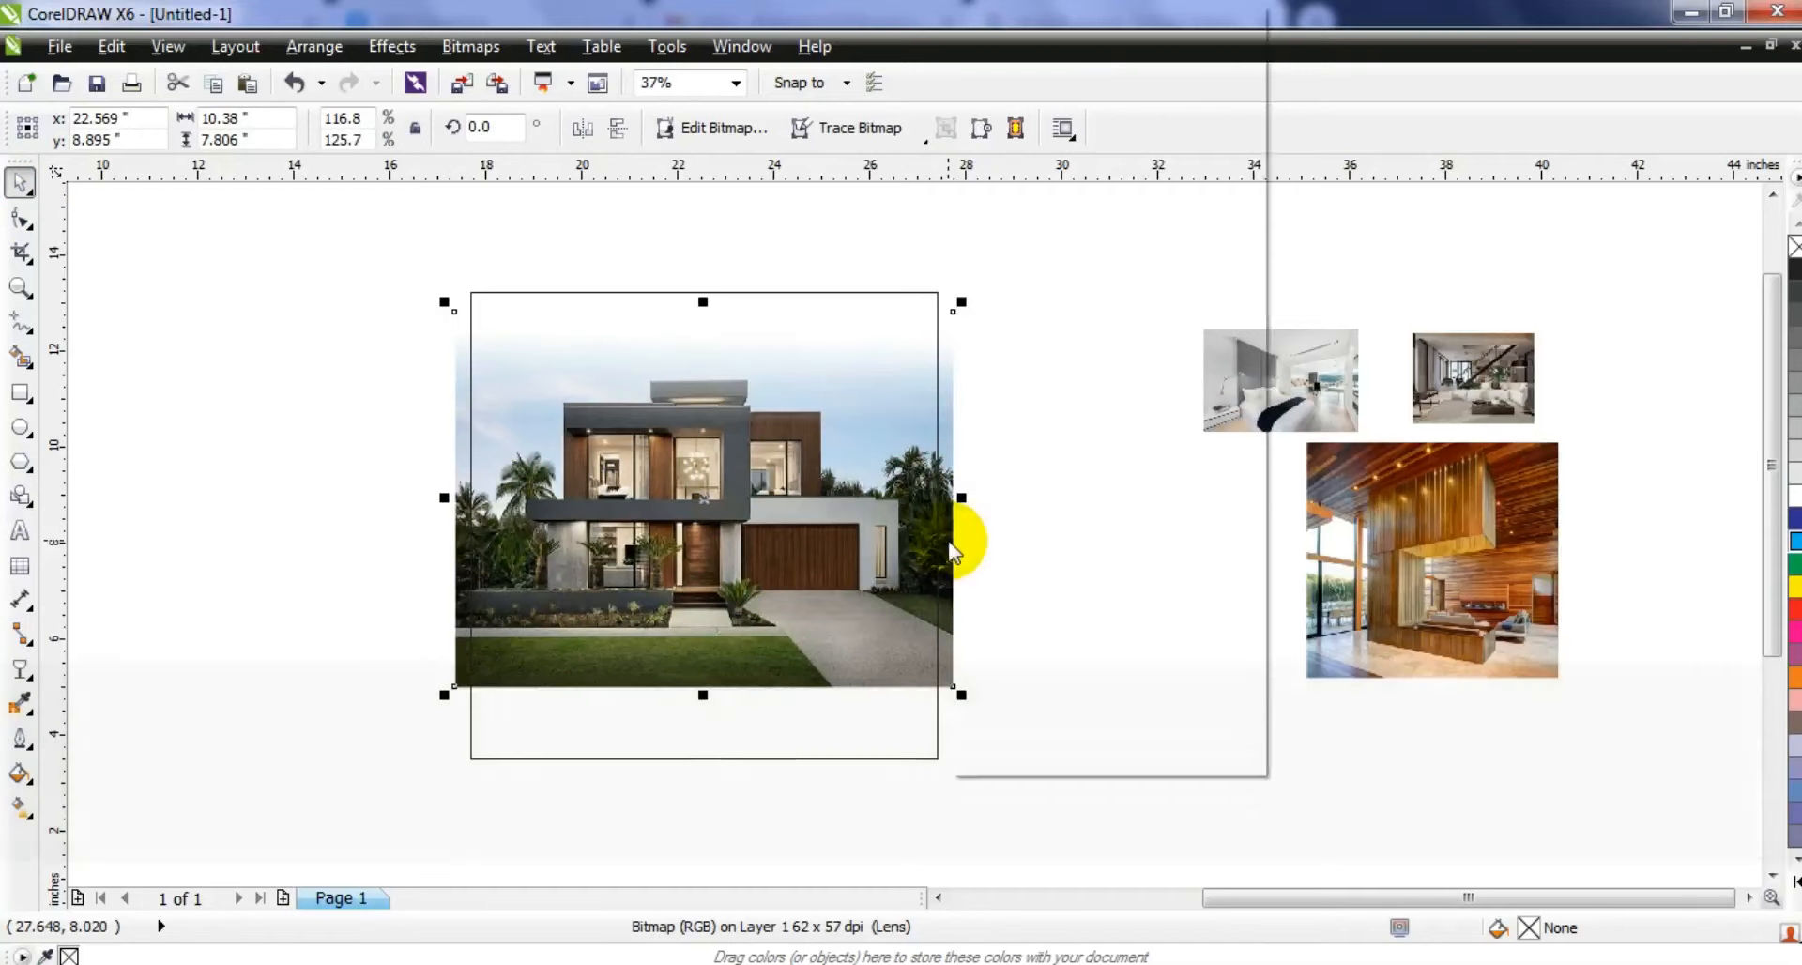
left_click(1018, 17)
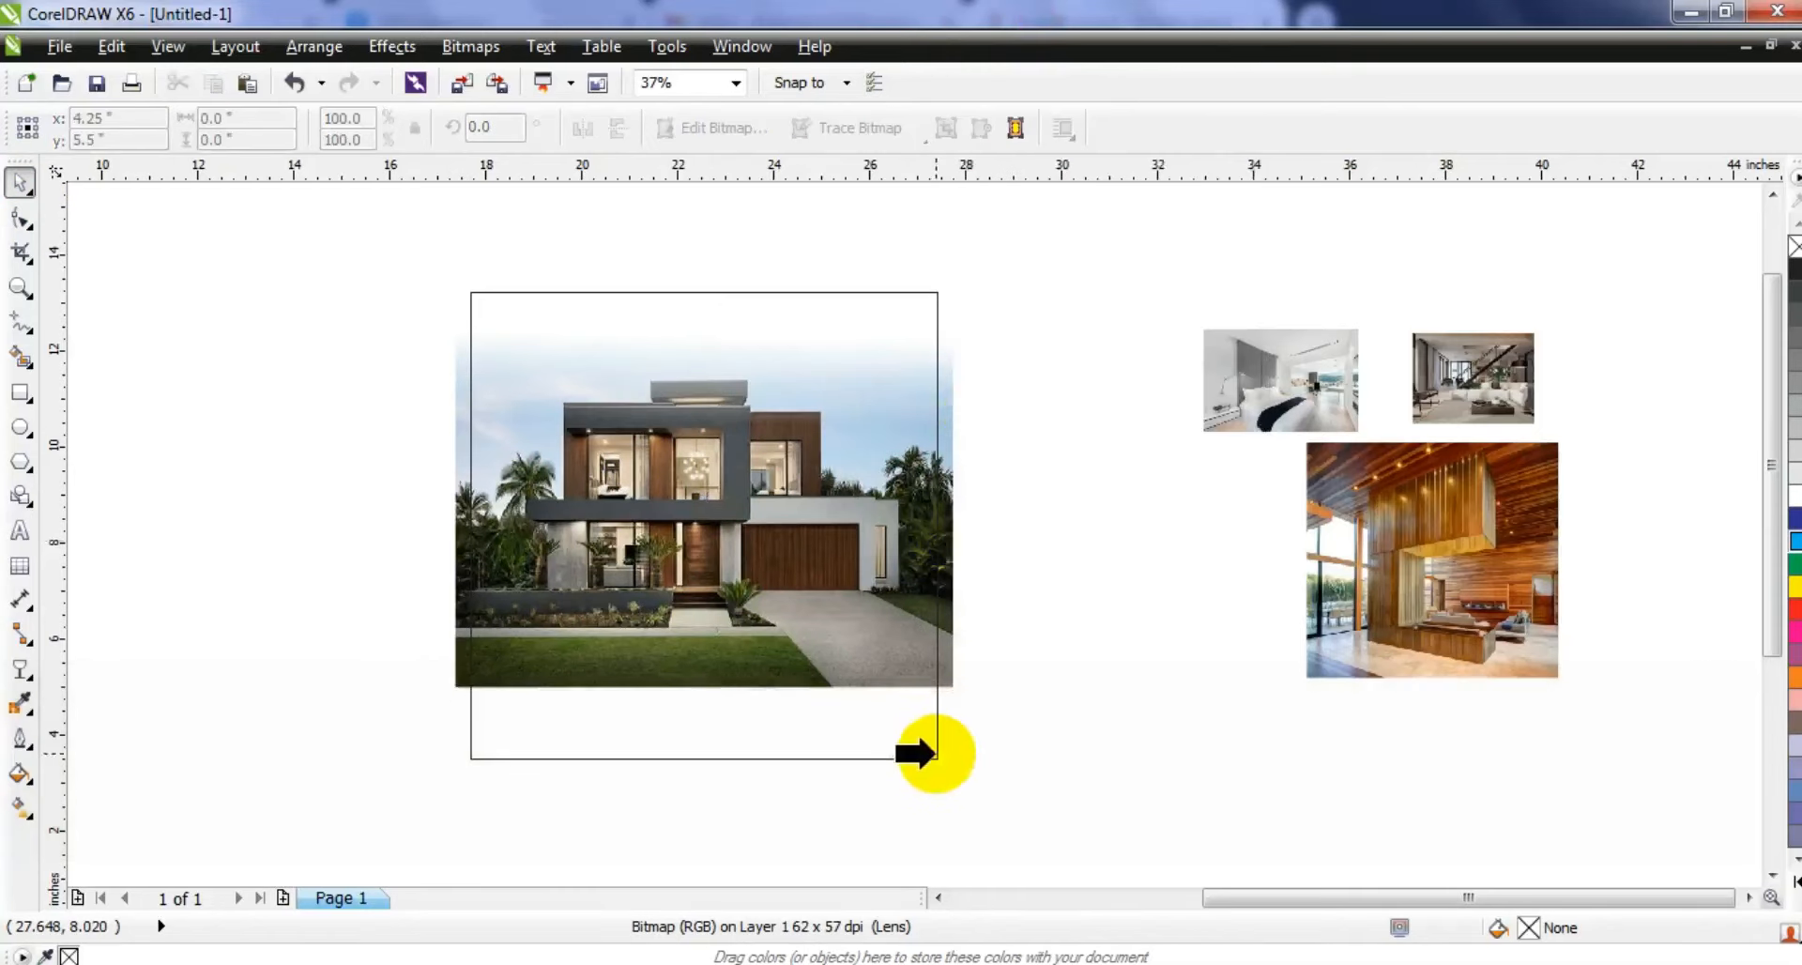
left_click(936, 754)
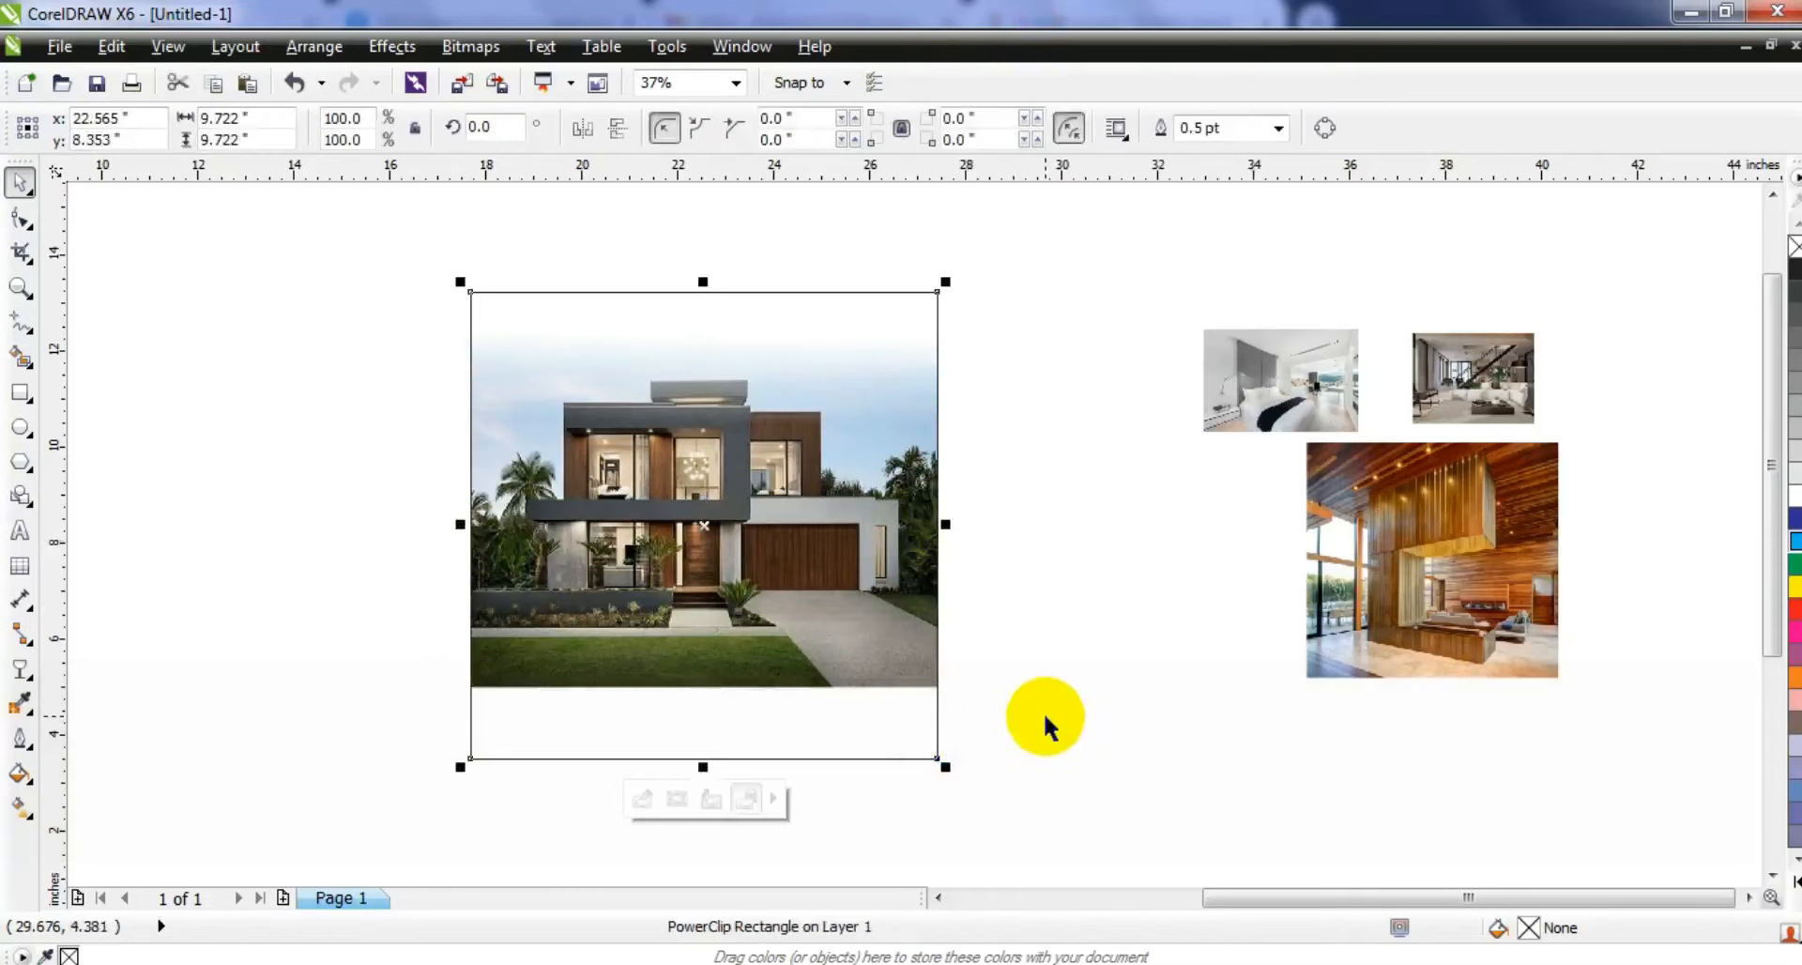
Fill the PowerClip square with a uniform dark navy, C92 M85 Y24 K69
left_click(19, 774)
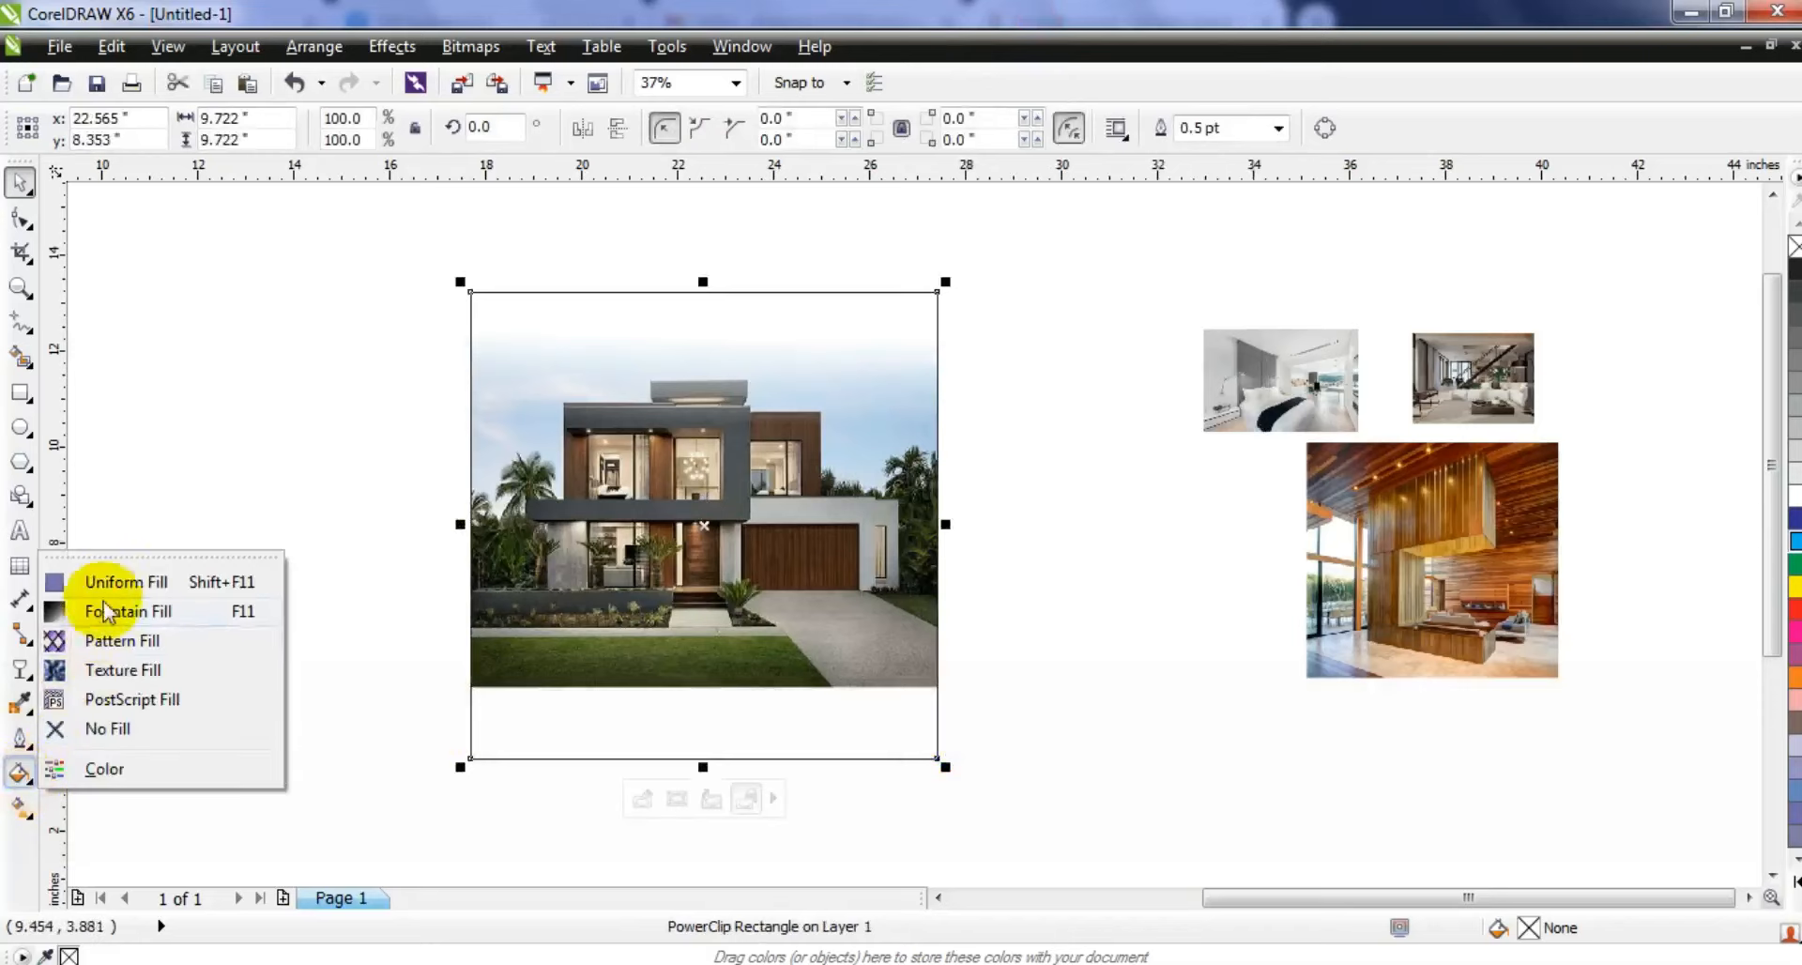
left_click(105, 589)
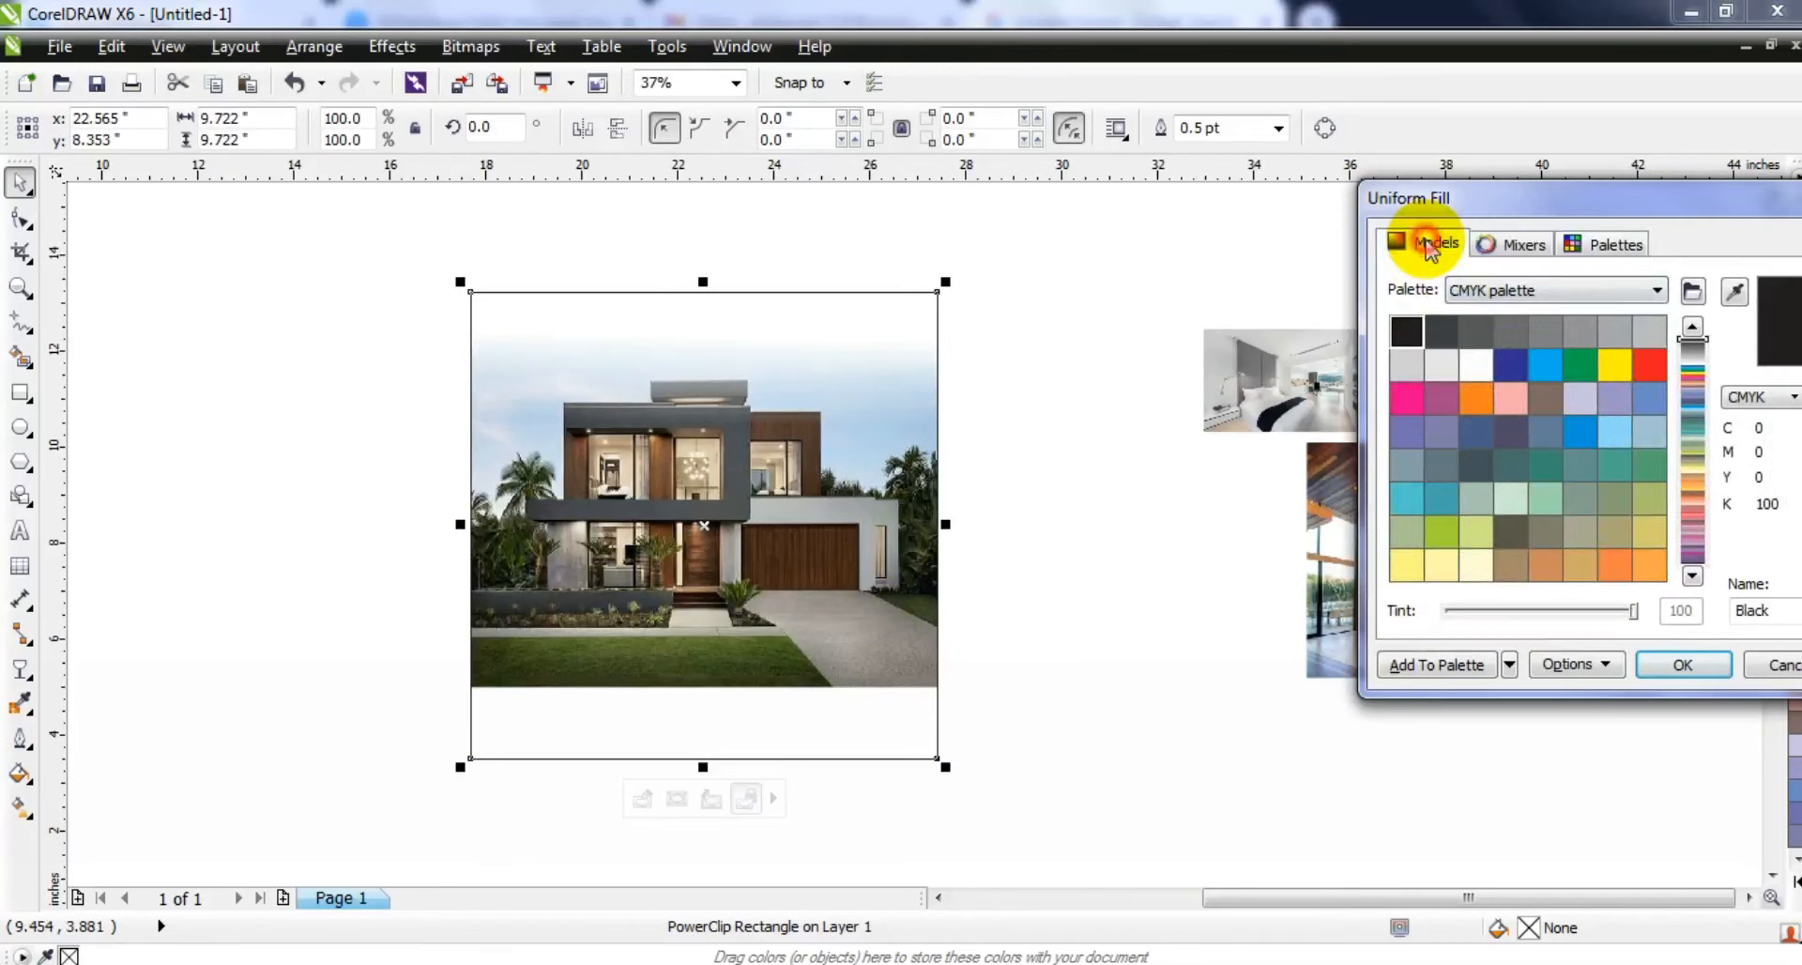
left_click(1430, 246)
left_click_drag(1695, 344, 1694, 413)
left_click(1651, 488)
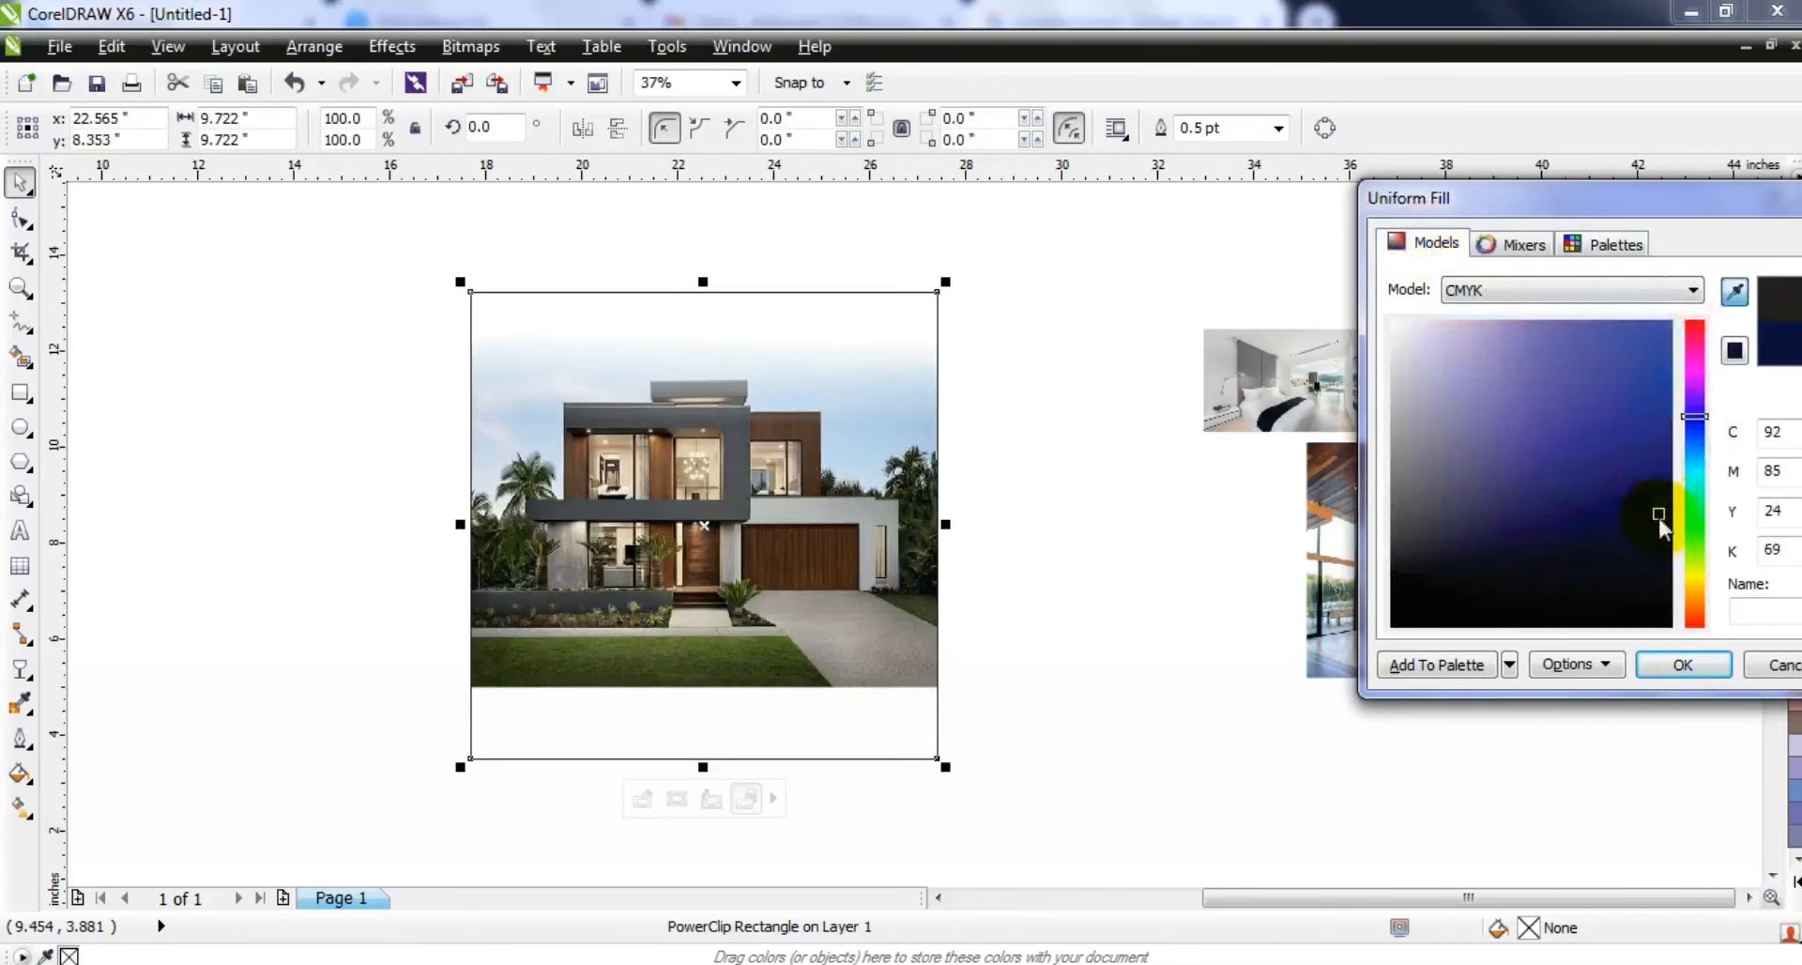
left_click(1686, 666)
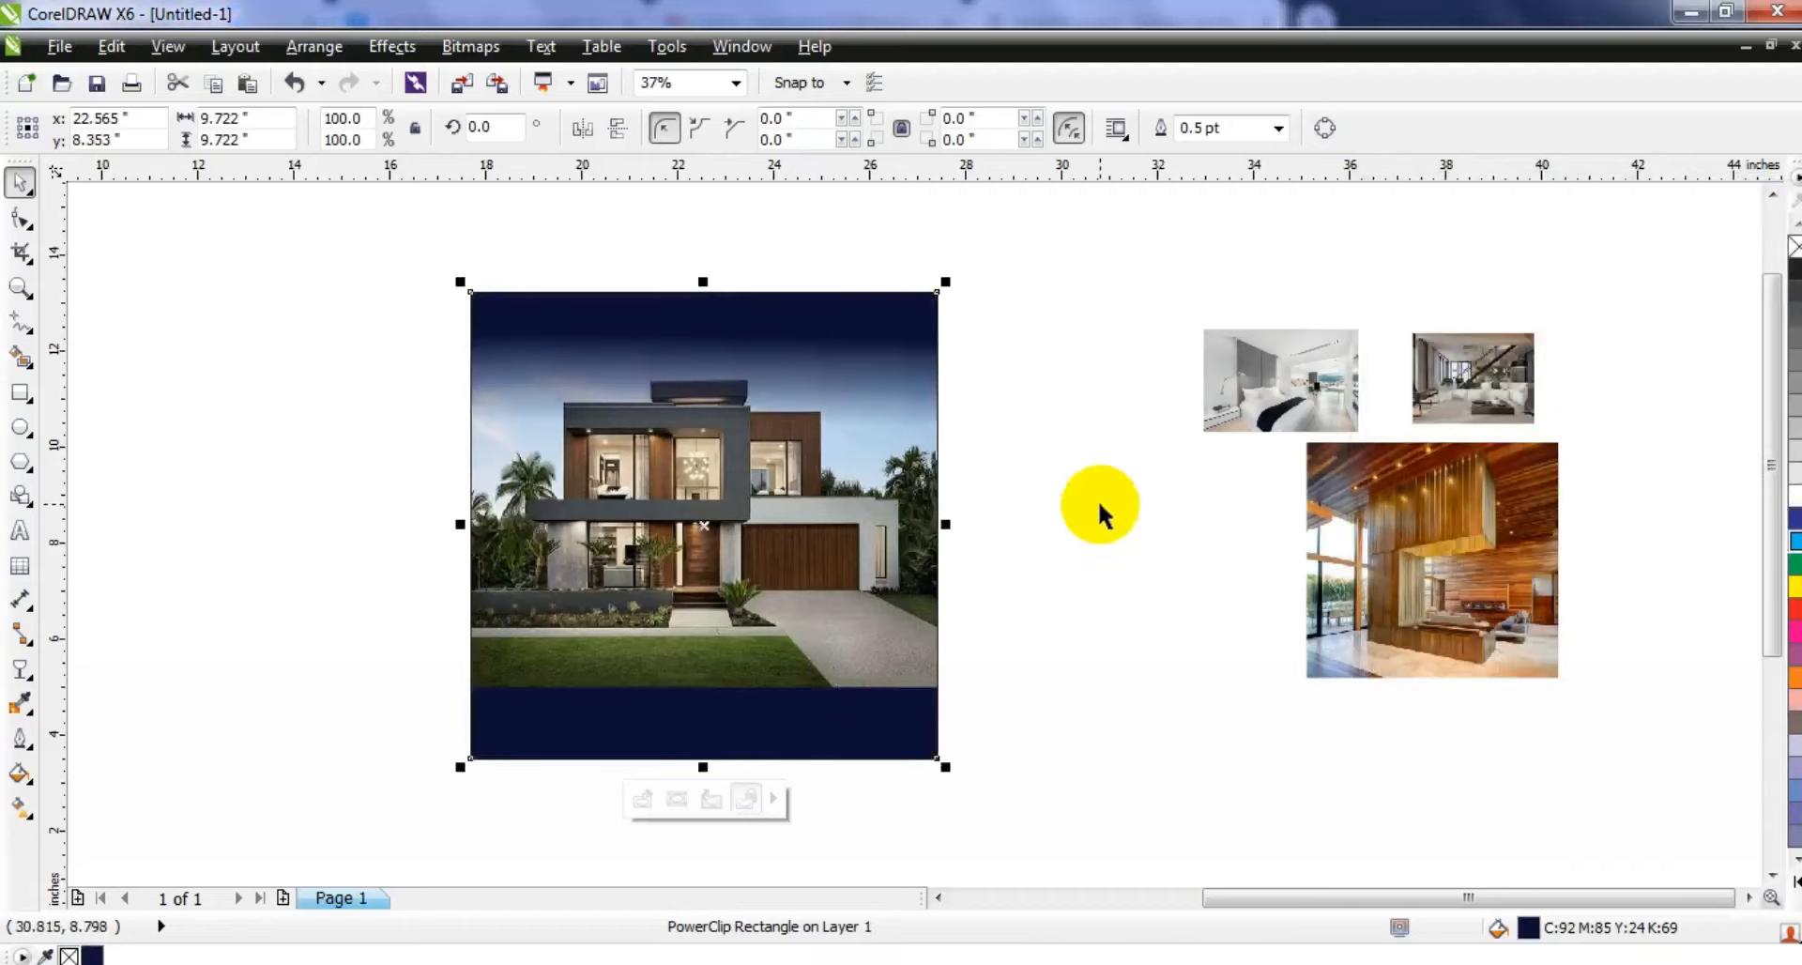
left_click(1100, 511)
Give the square a vertical linear gradient from navy above its upper edge to bright blue near the roof, with the midpoint at about 70%
left_click(756, 297)
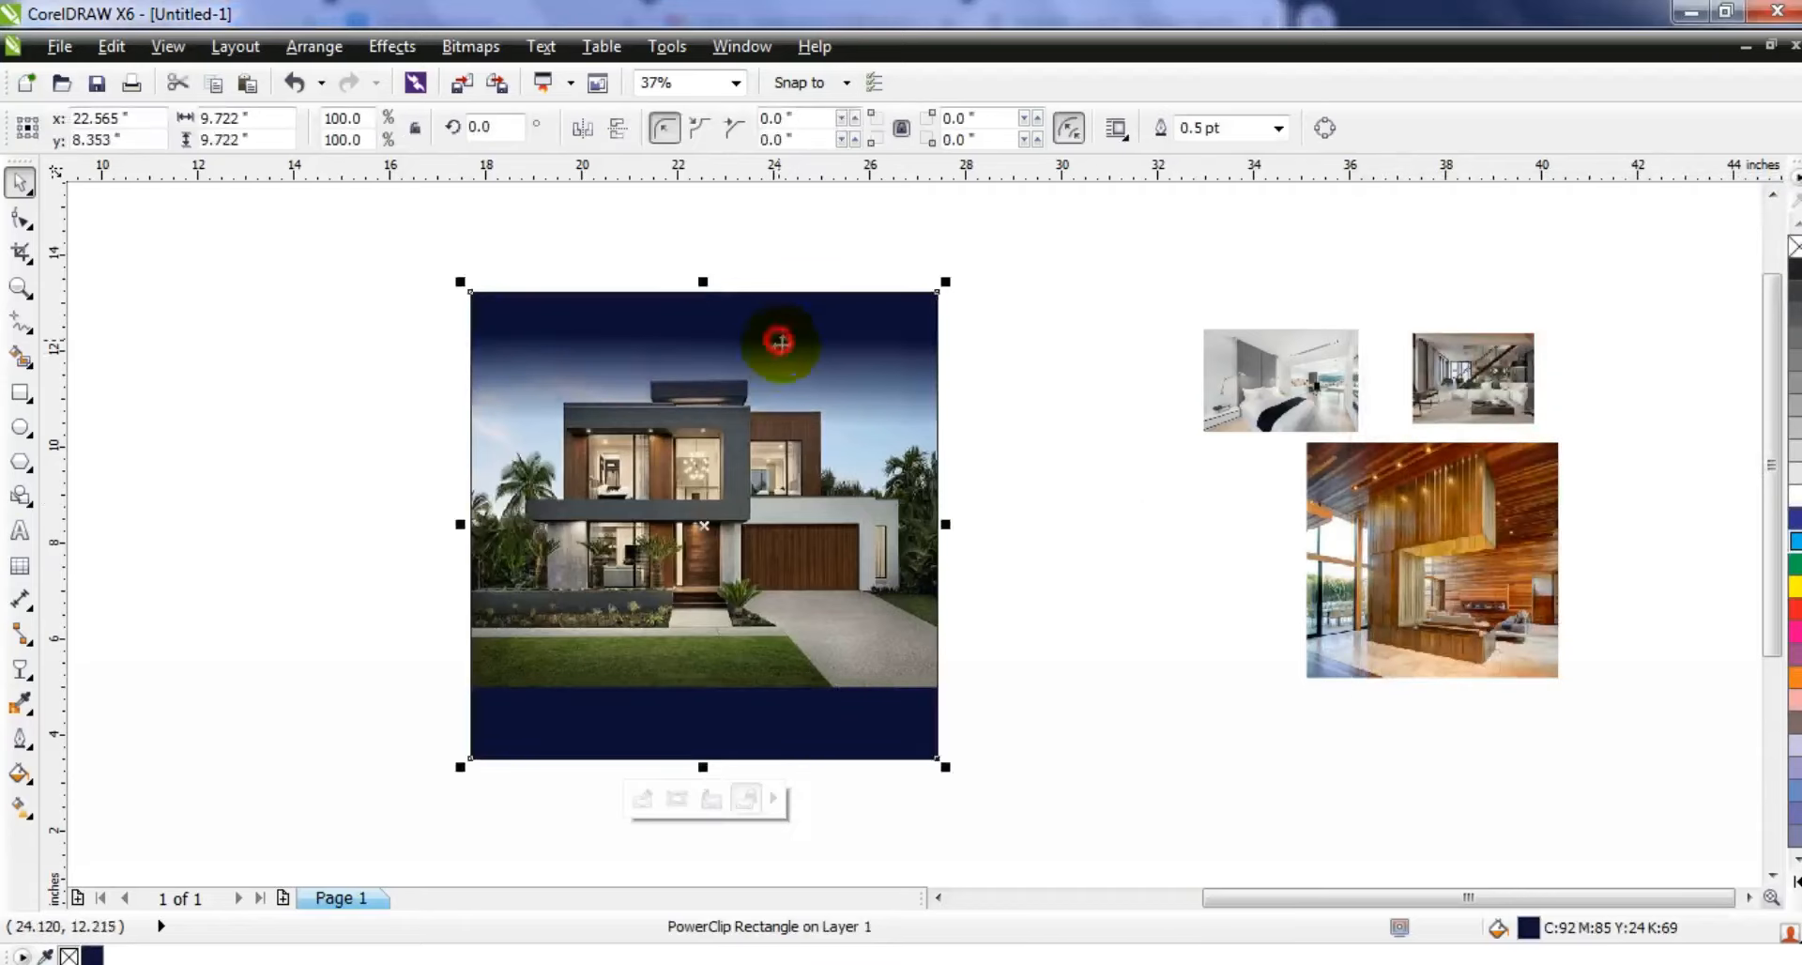
key("g")
left_click_drag(726, 302, 725, 391)
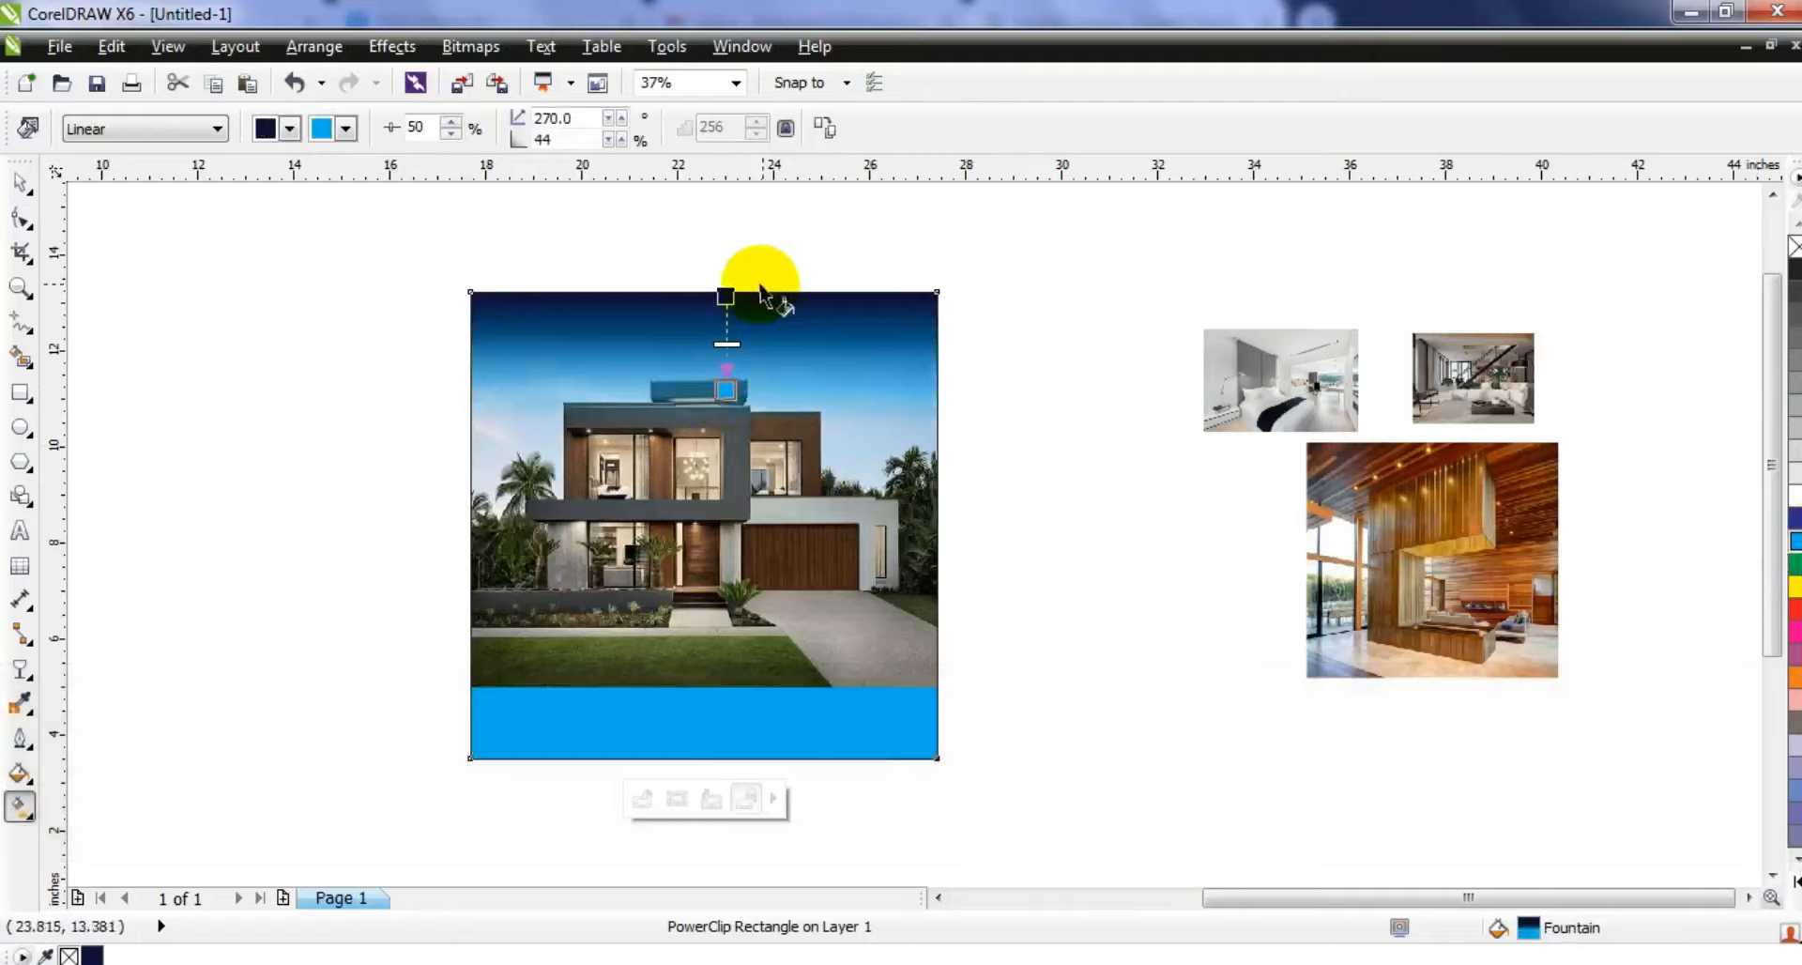
left_click_drag(727, 293, 726, 251)
left_click_drag(727, 344, 728, 347)
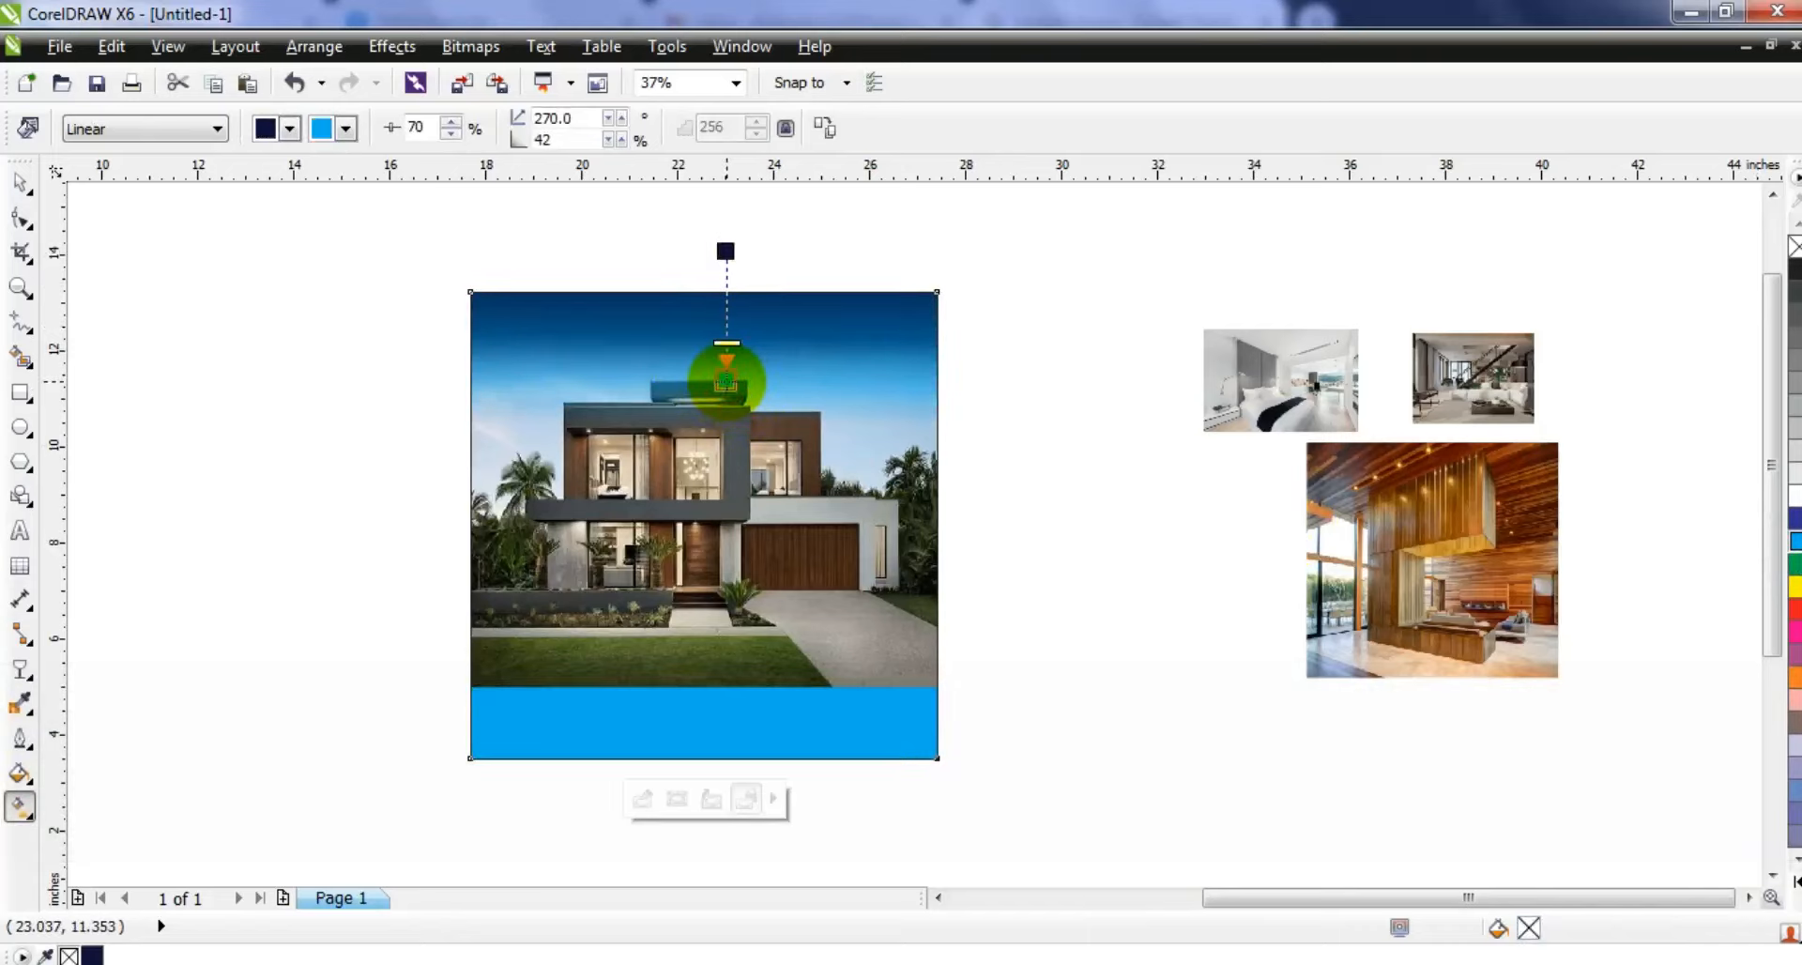
left_click(20, 181)
left_click(292, 490)
left_click(742, 301)
key("shift+F2")
key("Escape")
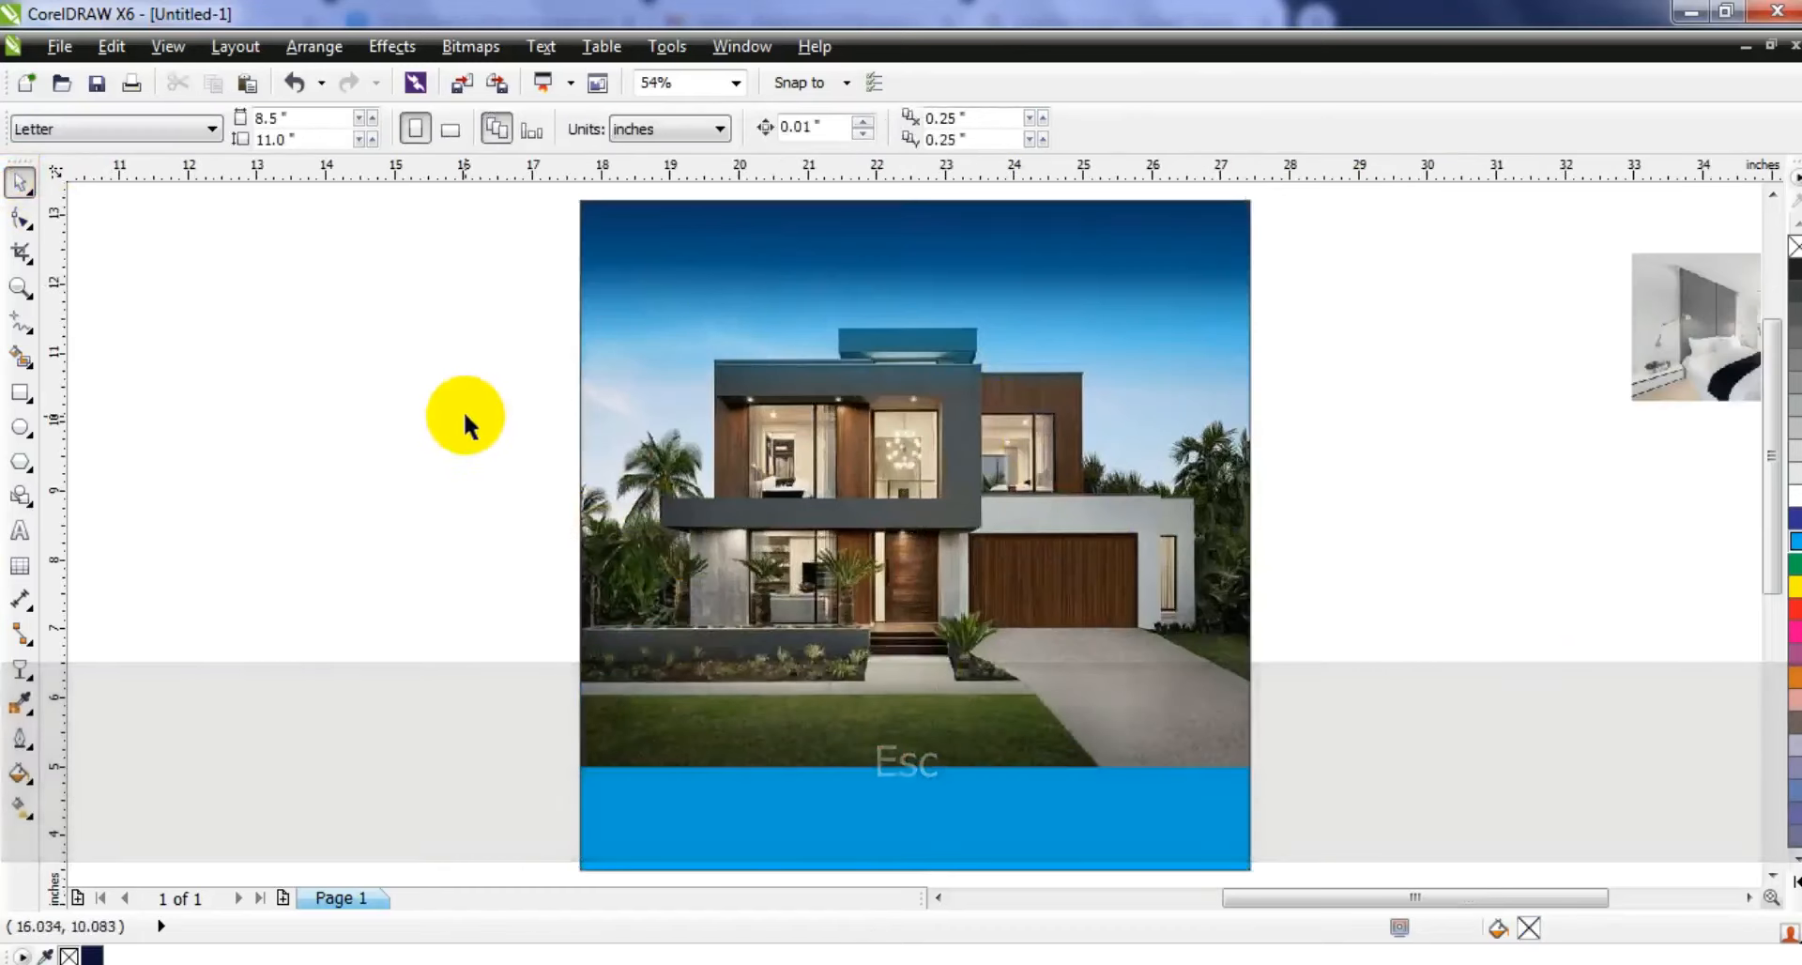
Draw a wide ellipse of about 14.5 by 5.1 inches over the lower part of the house design
key("F3")
left_click(17, 286)
left_click_drag(334, 233, 1173, 668)
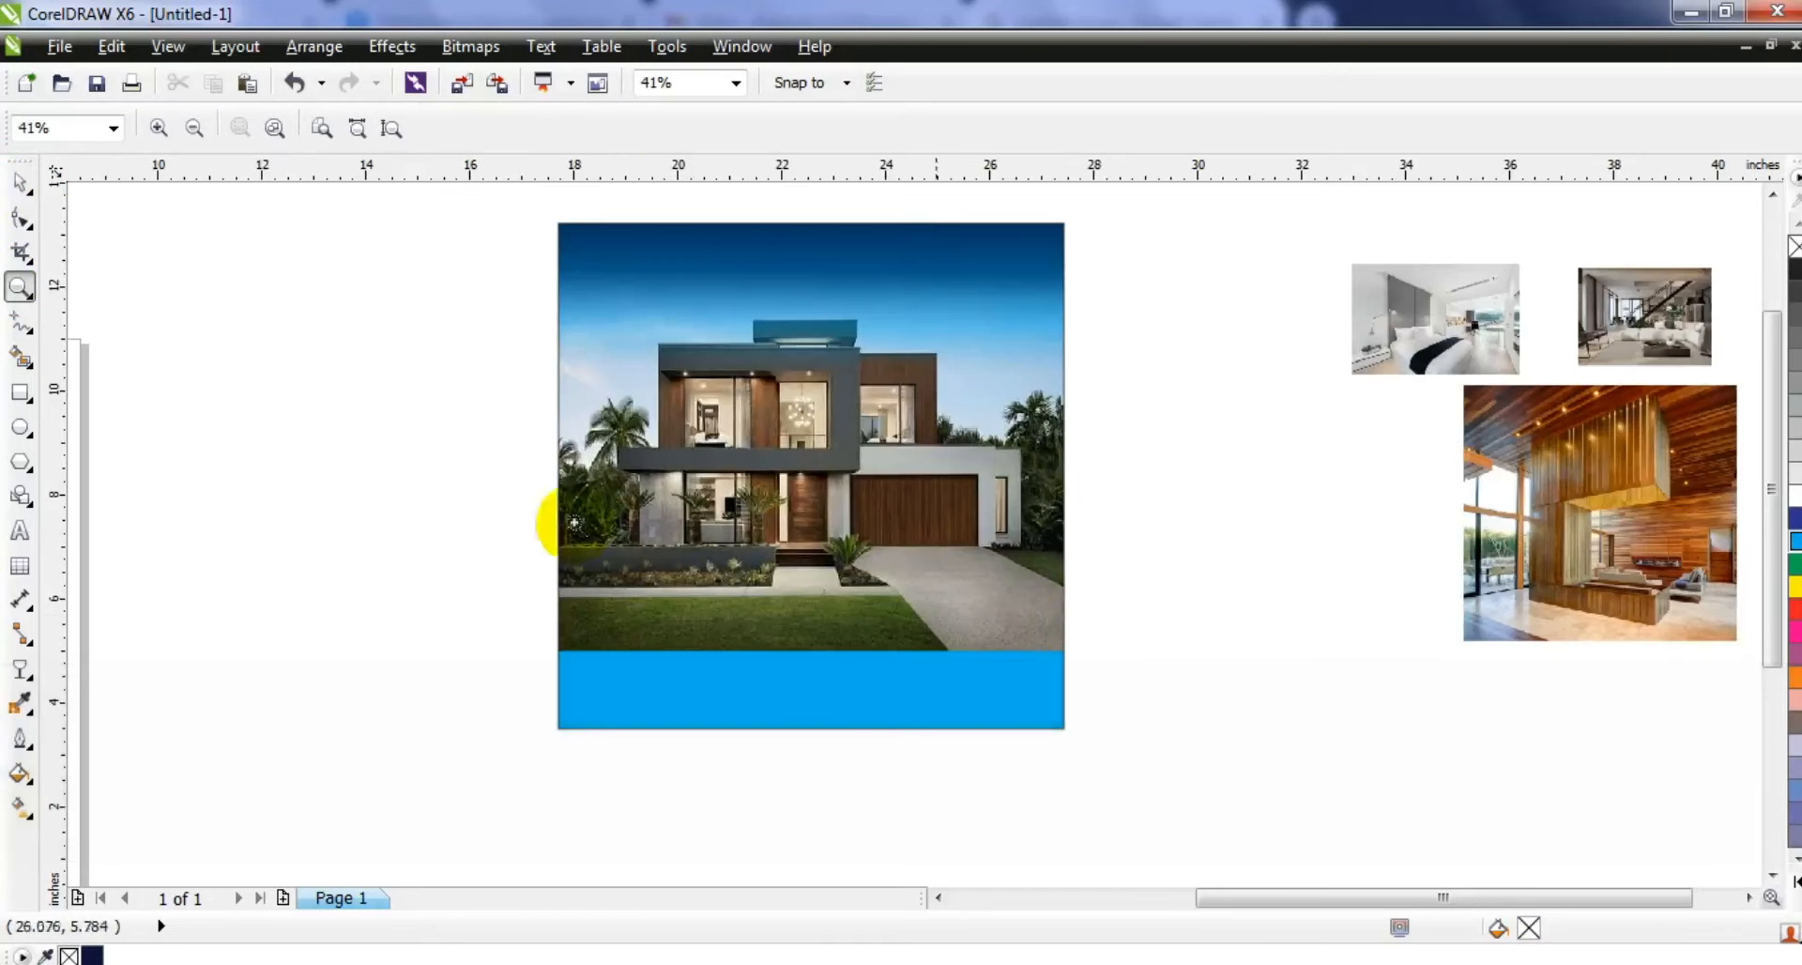
left_click(19, 430)
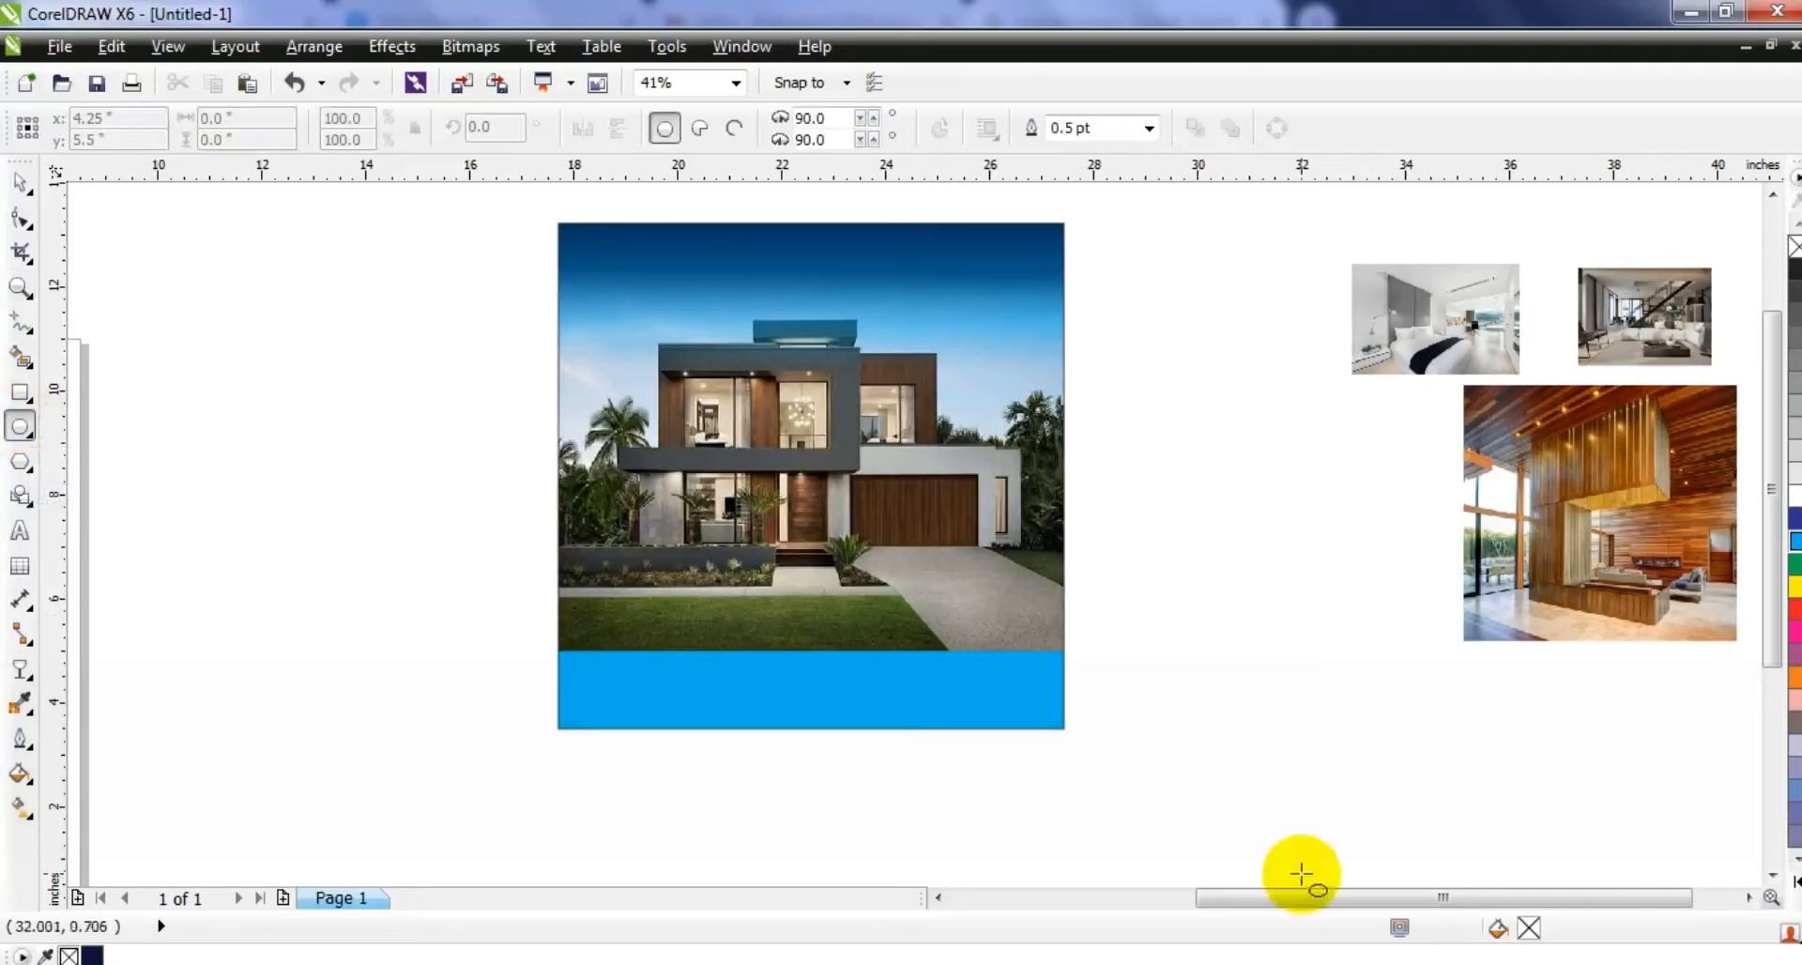
left_click_drag(1194, 816, 440, 544)
left_click(33, 194)
Centre the ellipse horizontally on the house square
key("shift")
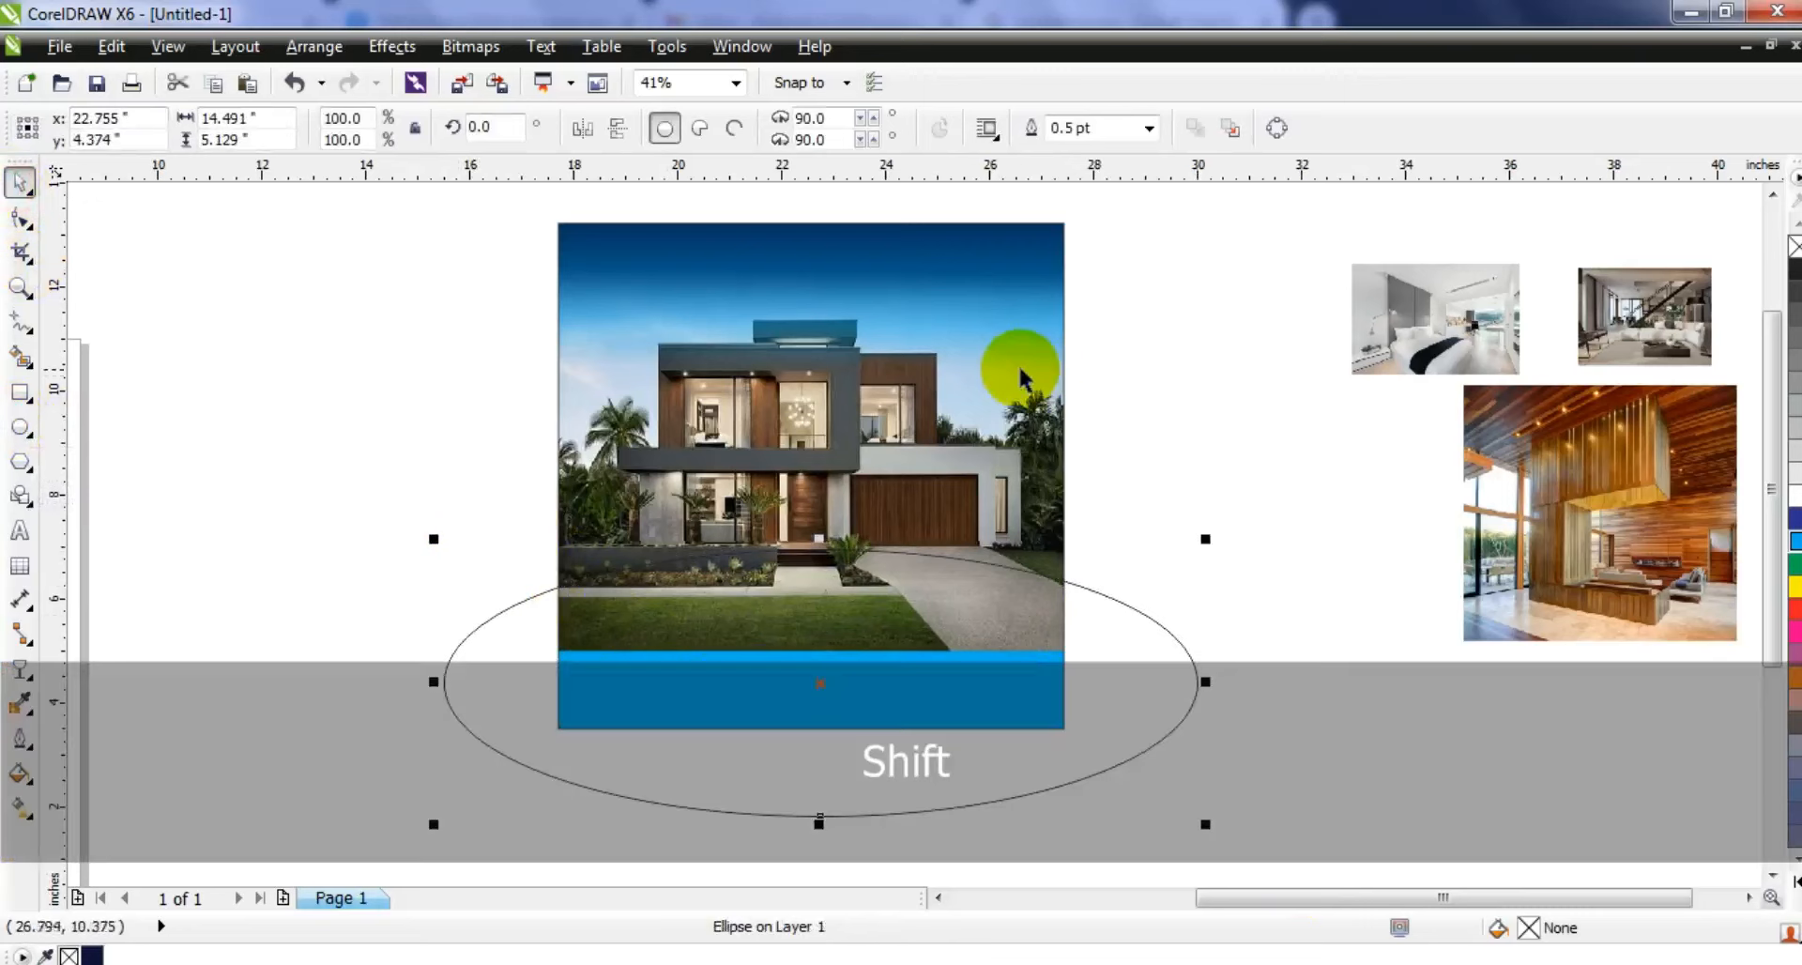
left_click(1021, 377, "shift")
key("c")
left_click(1118, 635)
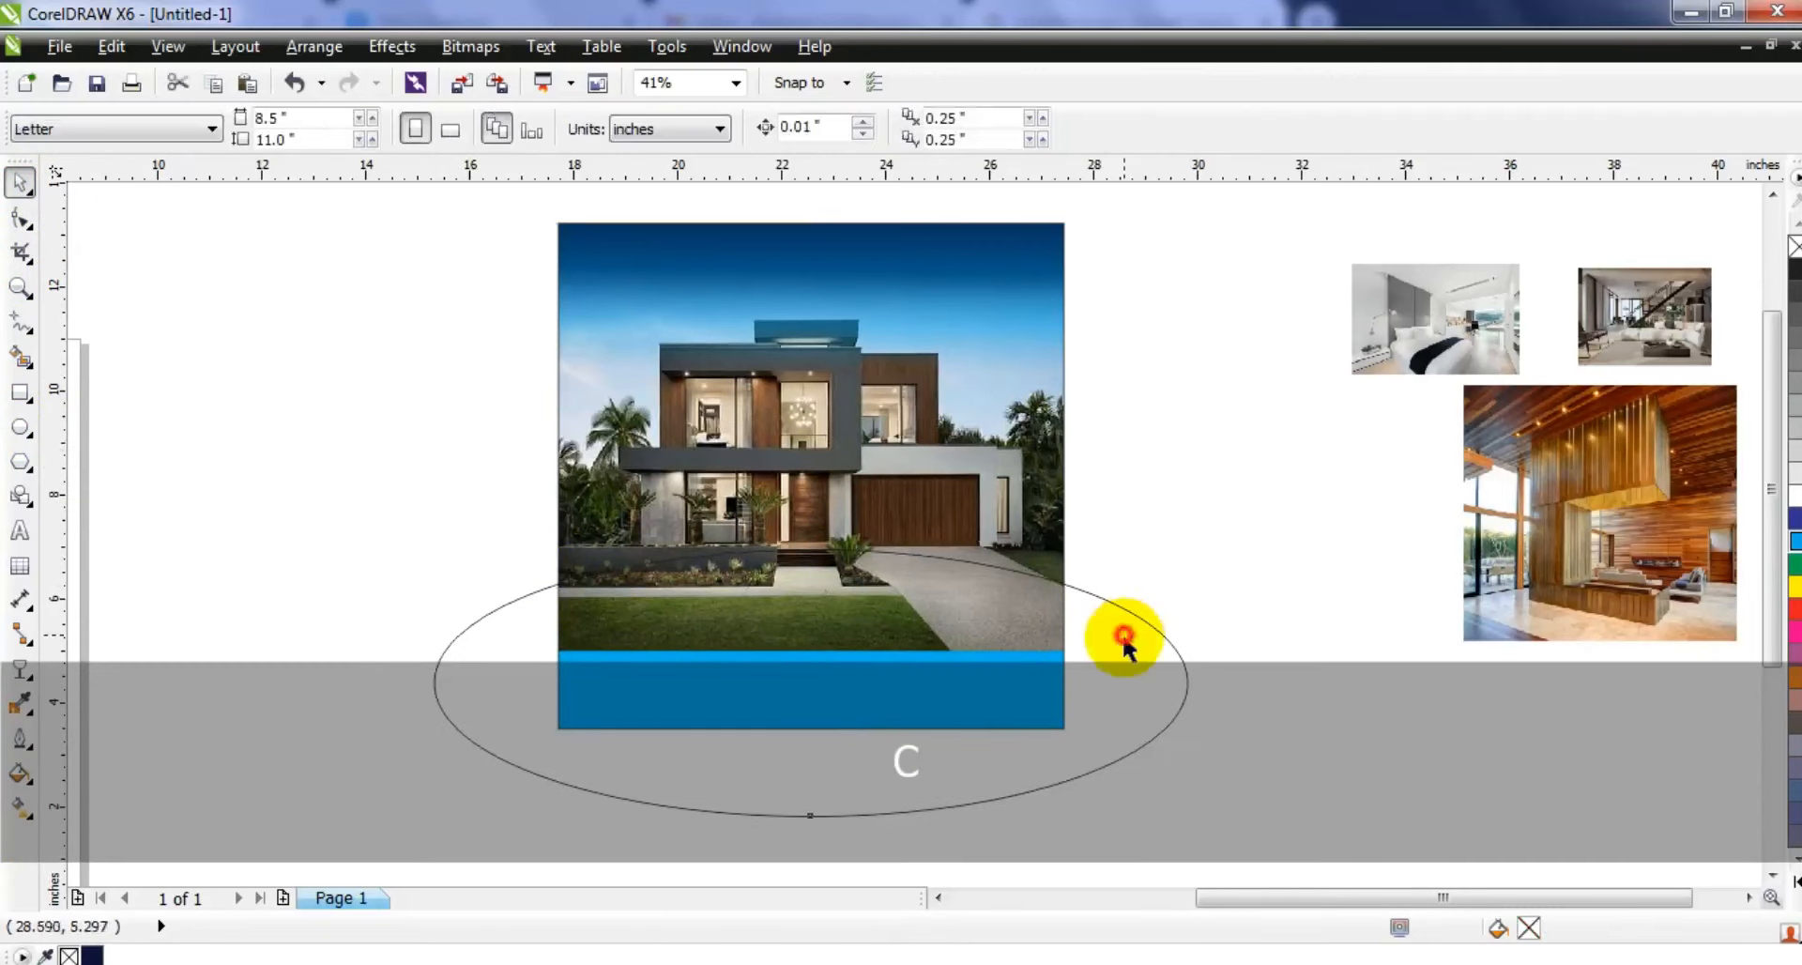
Narrow the ellipse to about 12.4 inches wide about its centre and give it an orange fill without outline
left_click(1190, 682)
key("shift")
left_click_drag(1198, 683, 1153, 684)
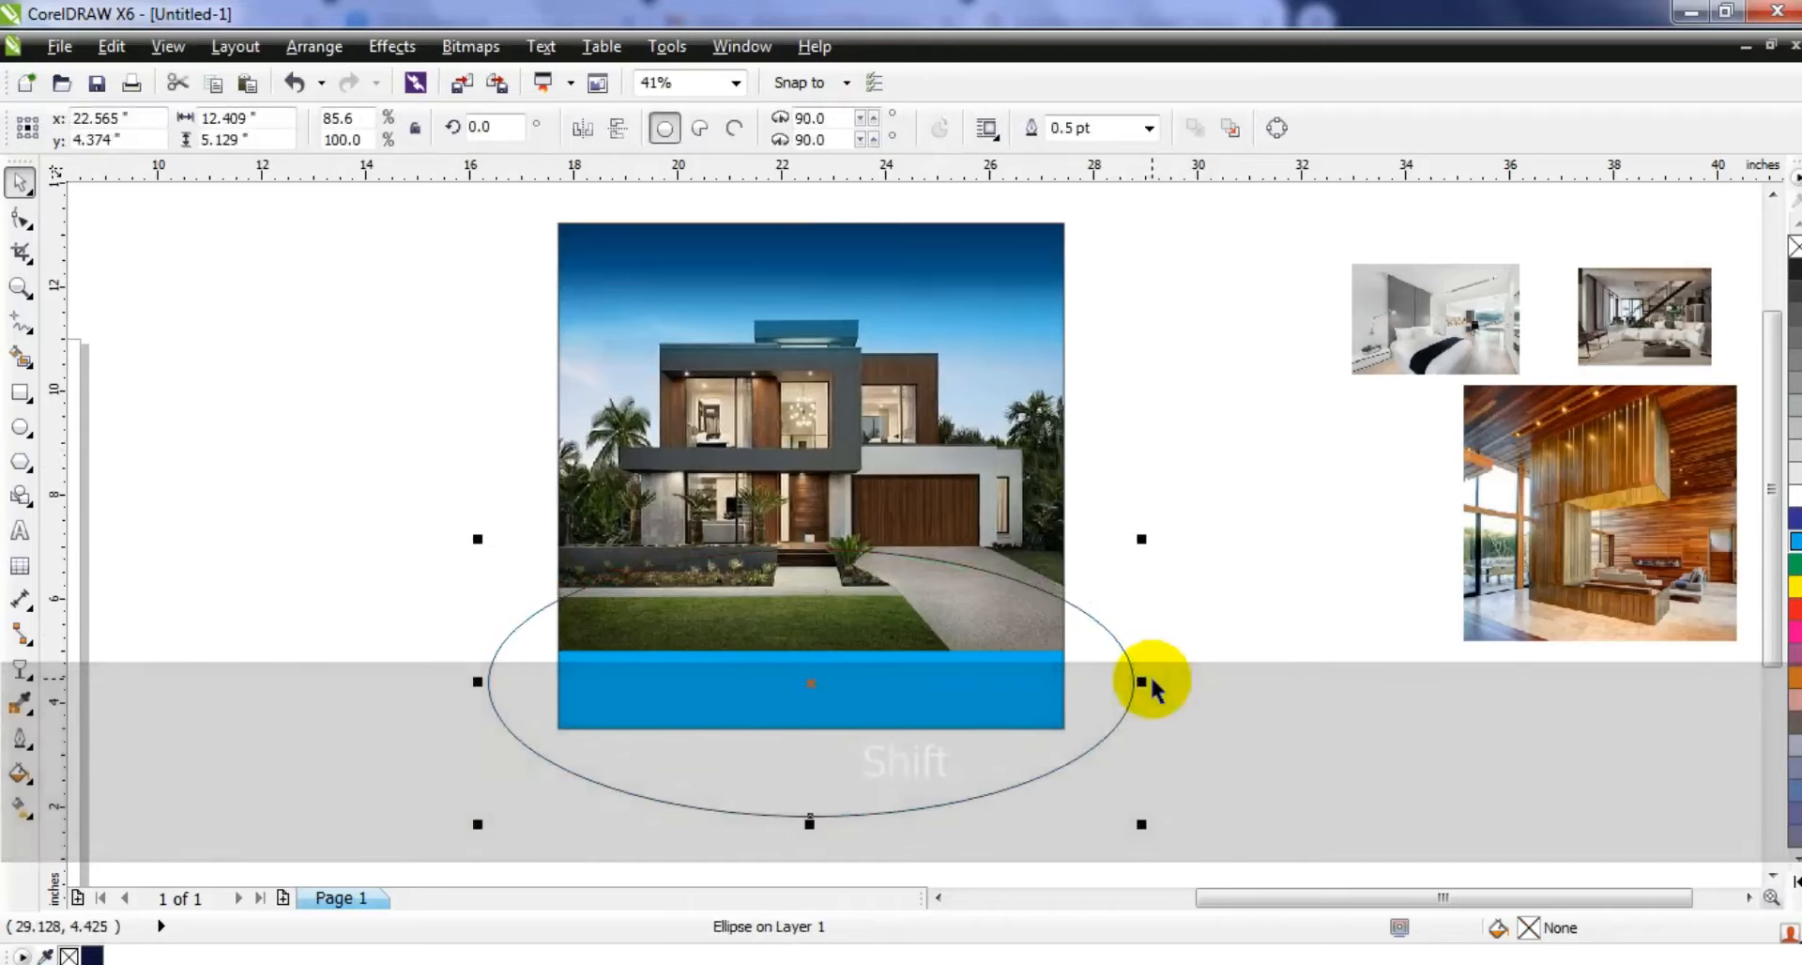
left_click(1795, 677)
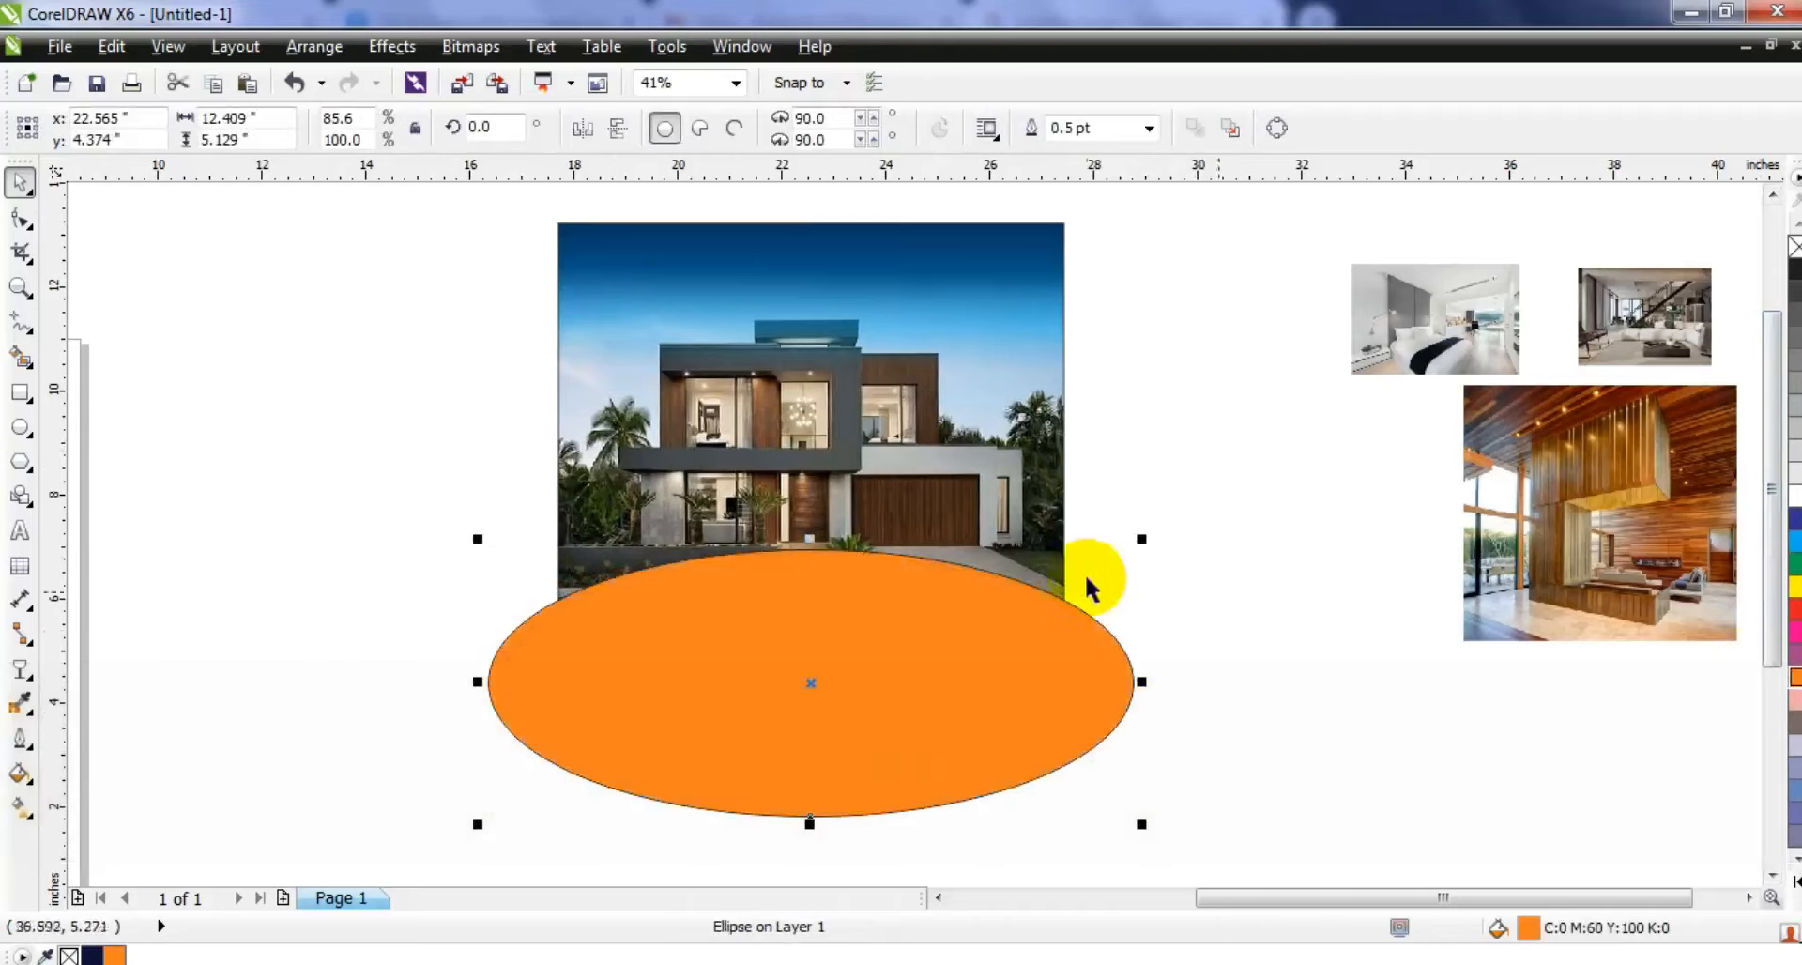
right_click(1795, 247)
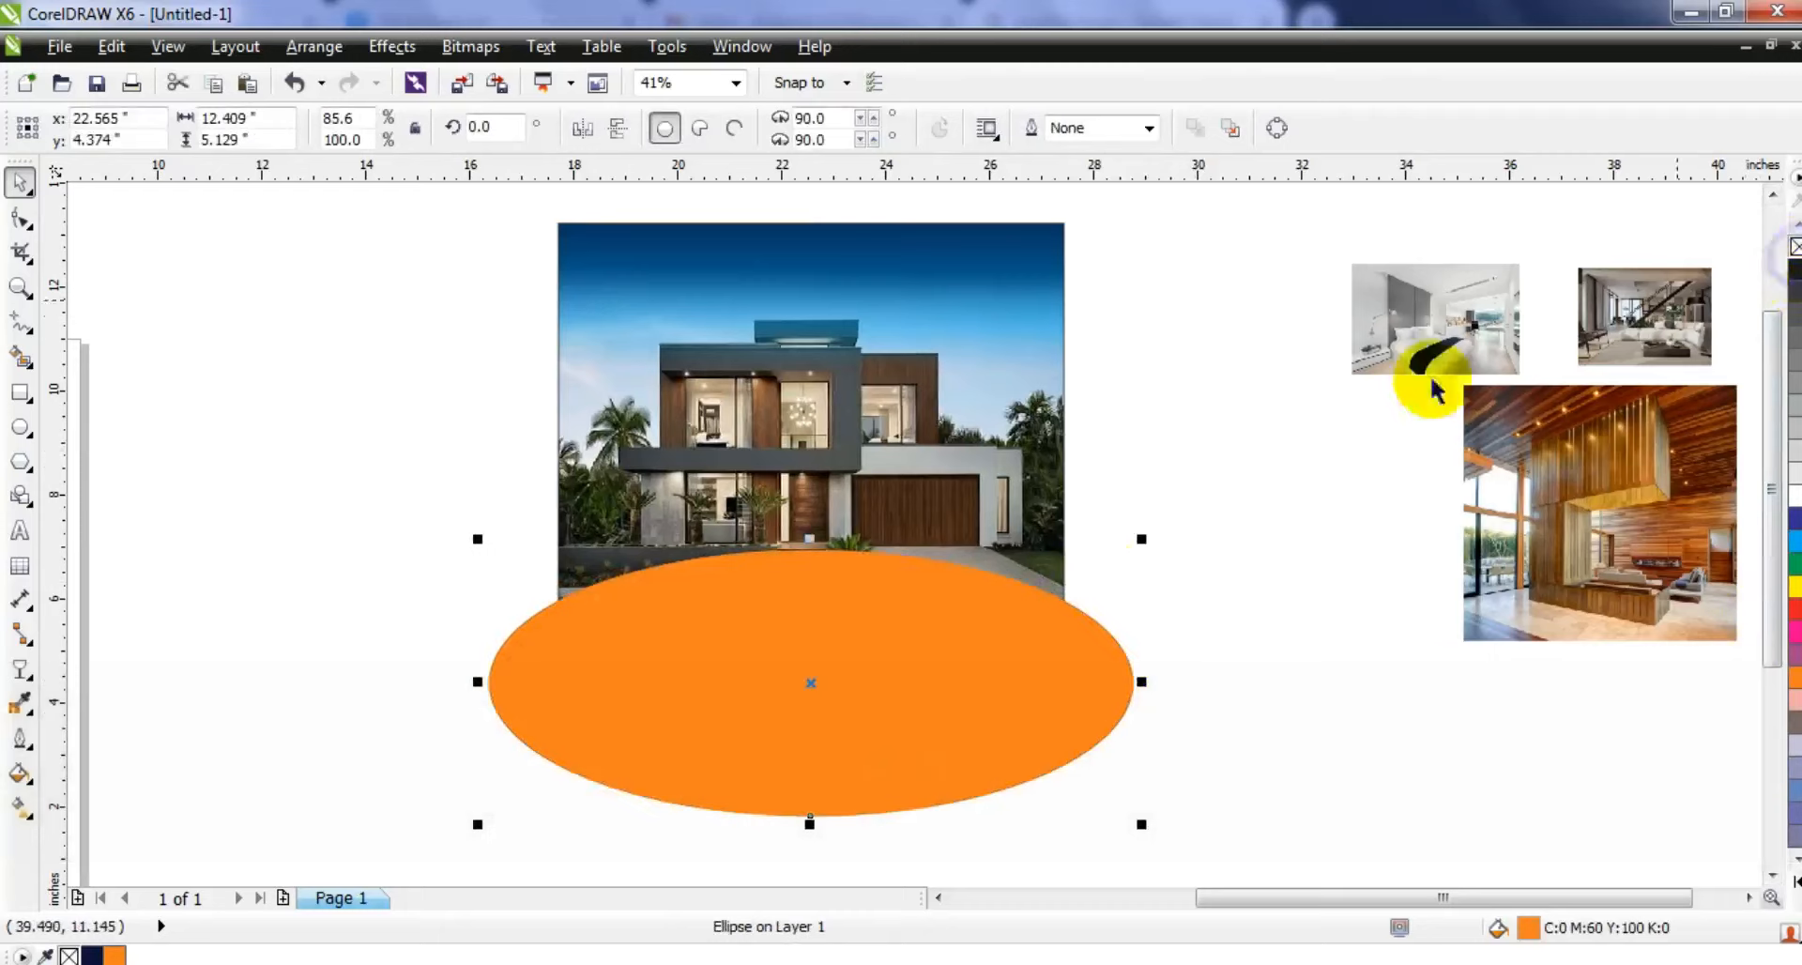
Duplicate the orange ellipse, scale the copy to about 97% about its centre and fill it with the document's dark navy
key("shift+F2")
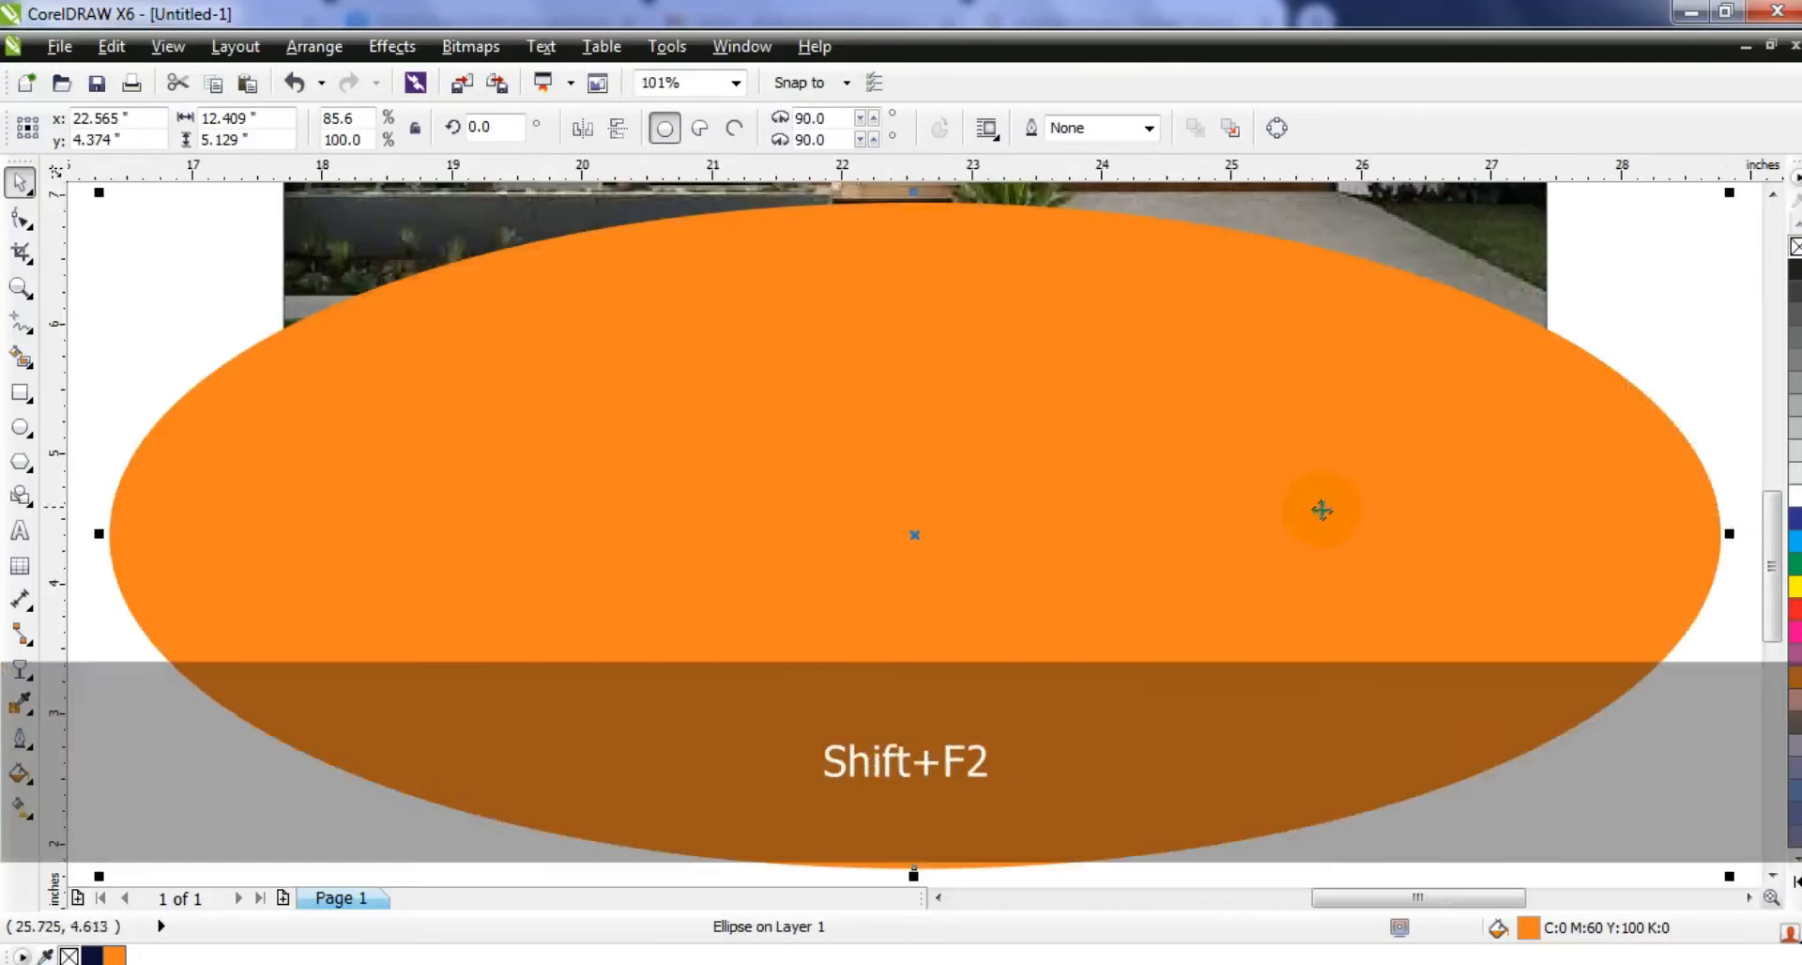
key("KP_Add")
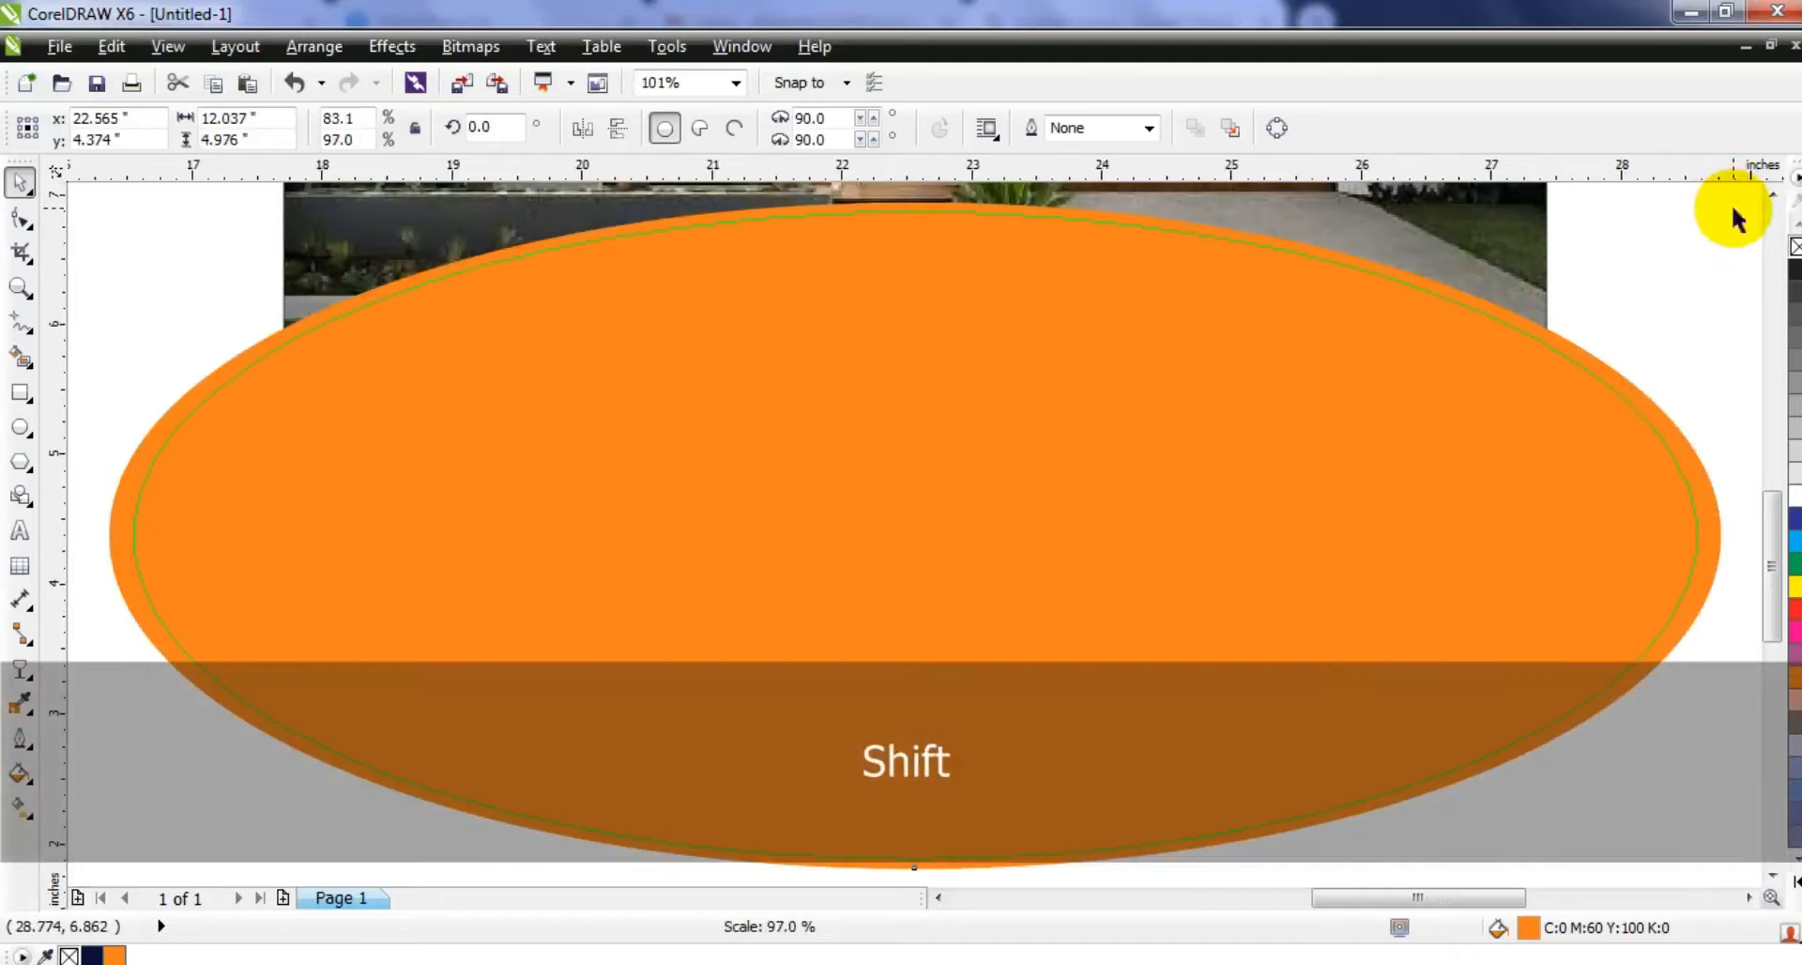
left_click_drag(1734, 218, 1731, 222)
left_click(98, 954)
PowerClip the orange and navy ellipses inside the house square so only their curved top shows as the base
key("F3")
key("Escape")
left_click_drag(437, 597, 397, 612)
right_click(716, 451)
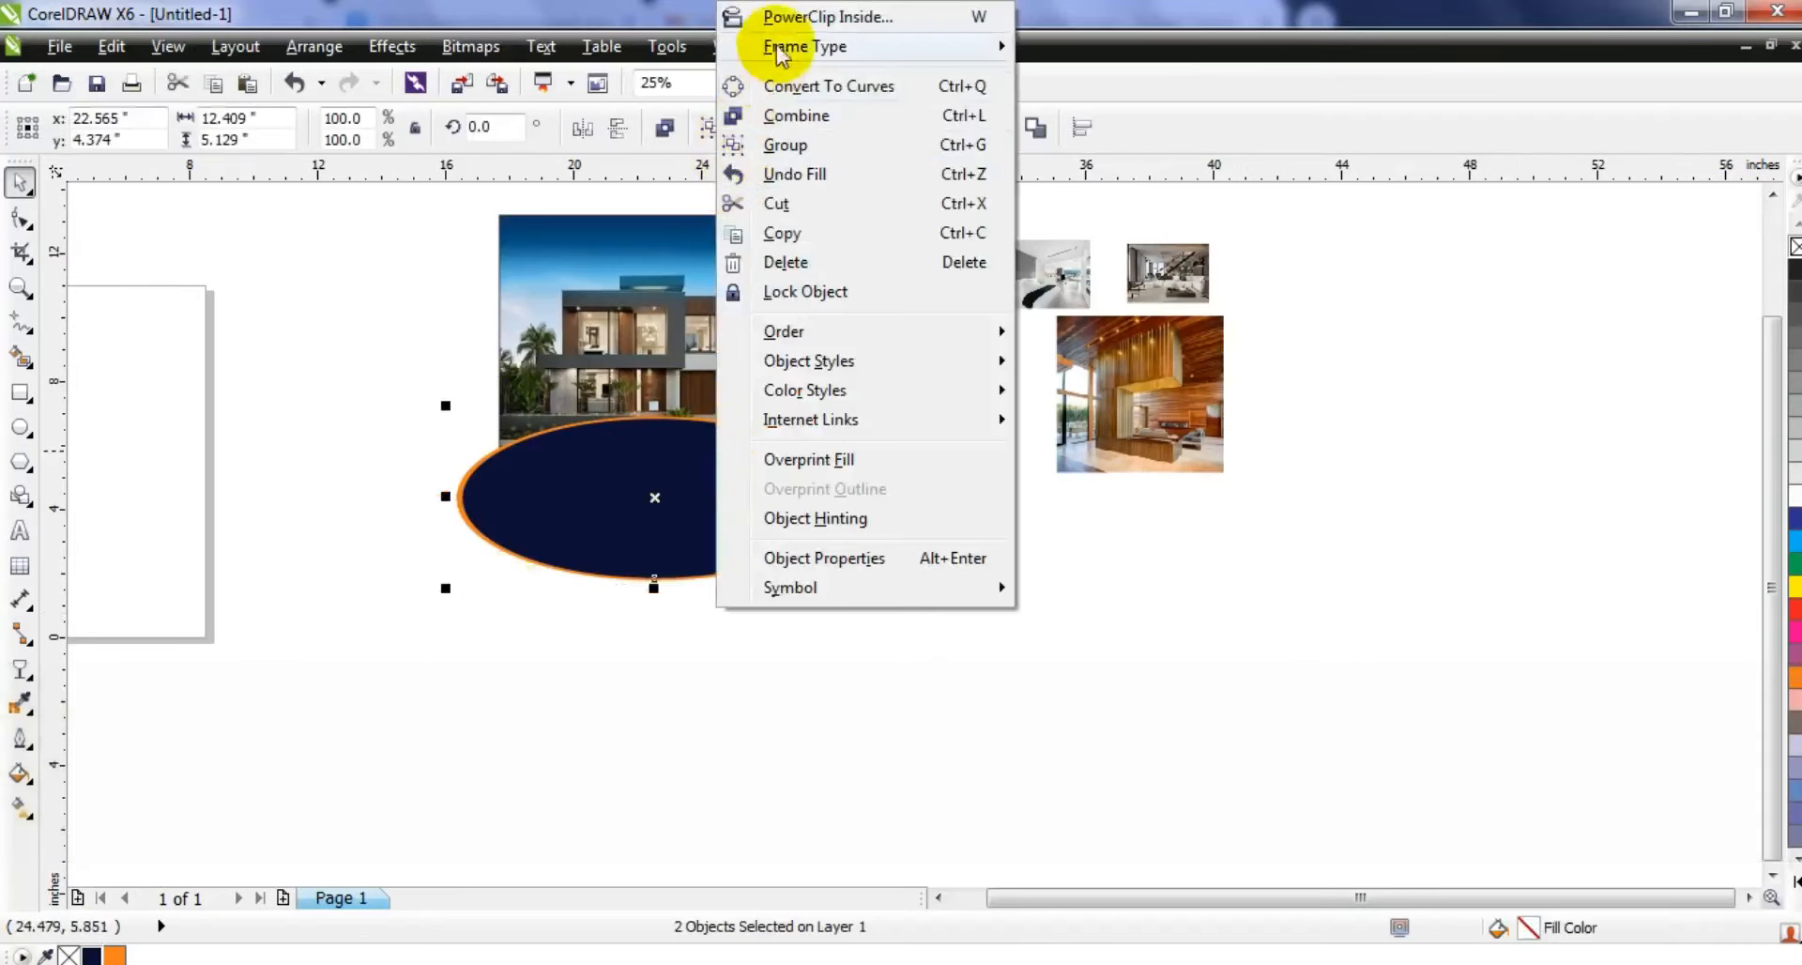
left_click(808, 17)
left_click(716, 280)
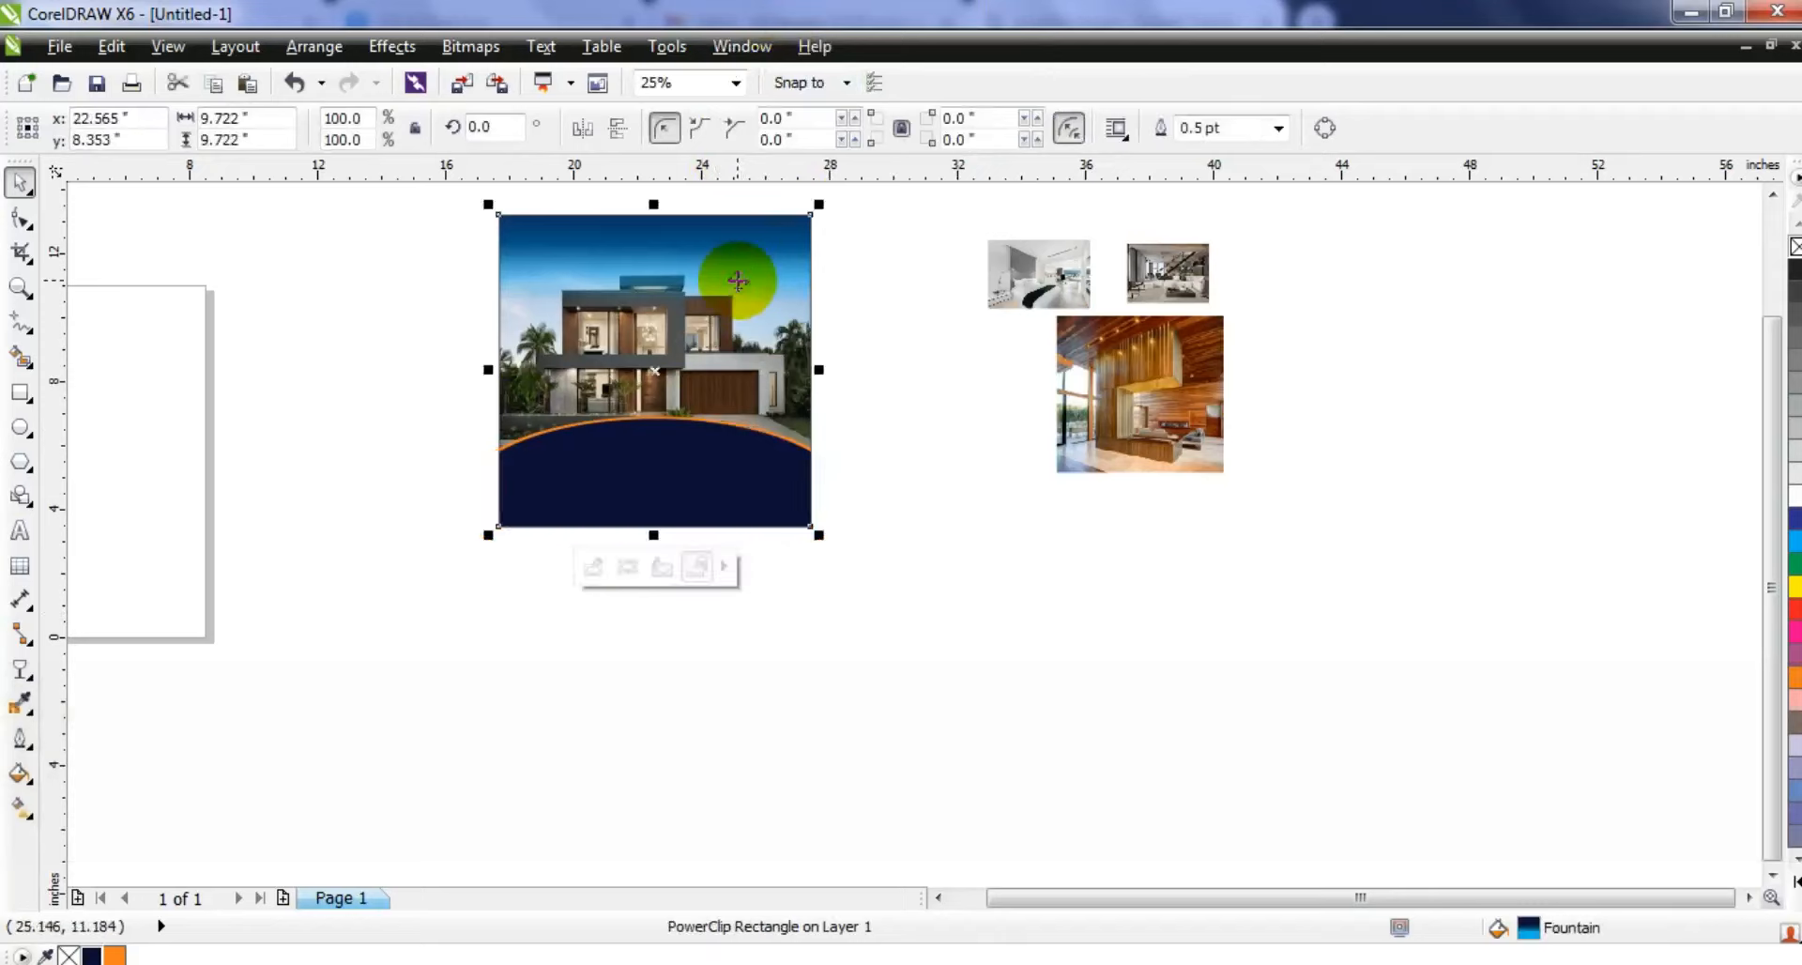
Move the flyer design over beside the three interior photos
left_click_drag(1370, 598, 443, 209)
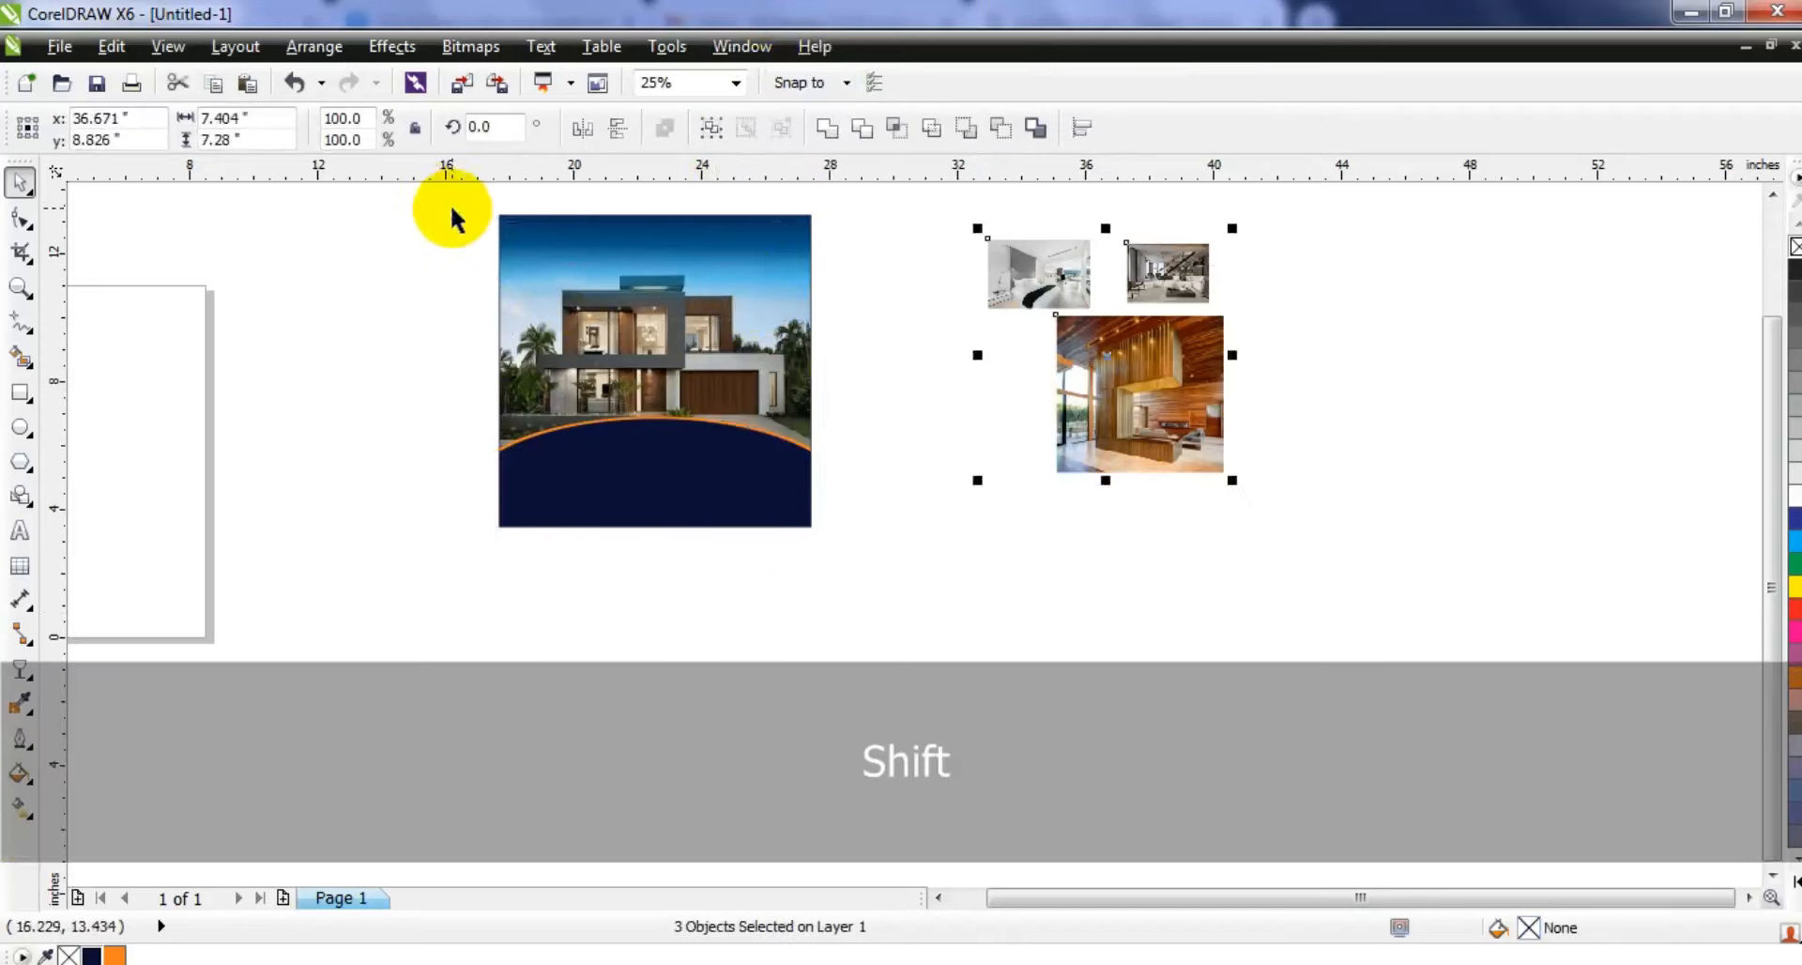
key("shift+F2")
key("F3")
key("F3")
left_click_drag(544, 460, 670, 455)
left_click_drag(456, 274, 1000, 605)
key("shift+F2")
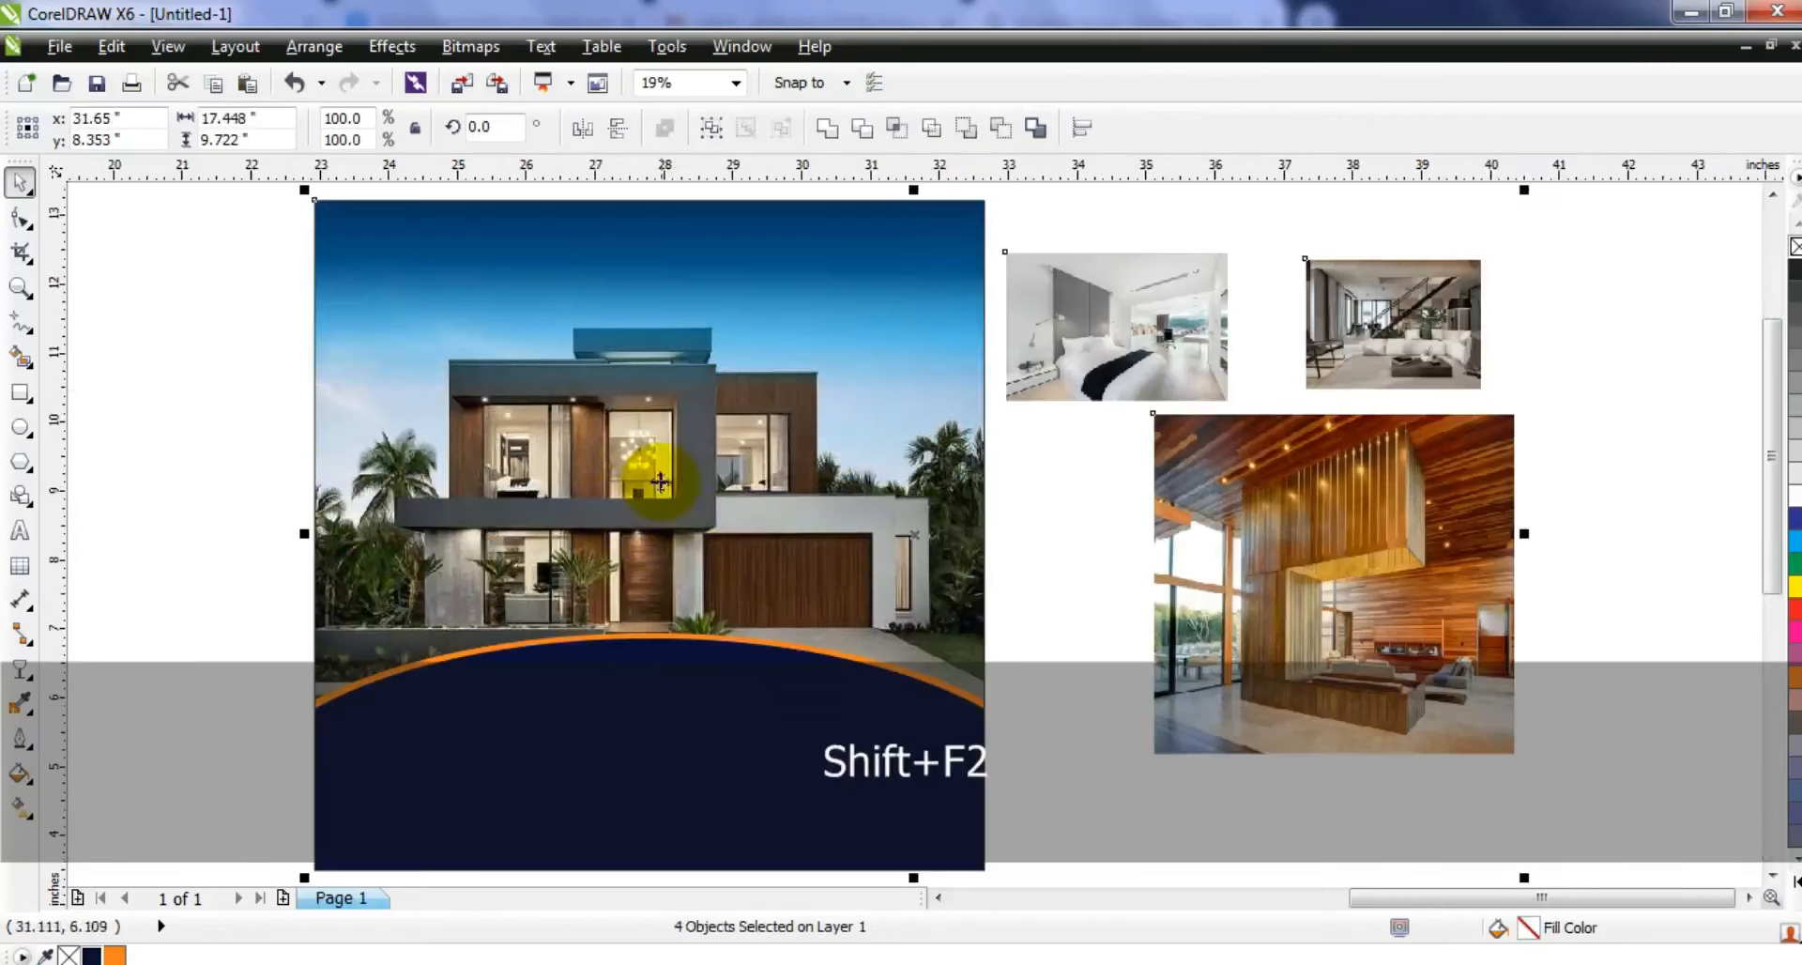
key("Escape")
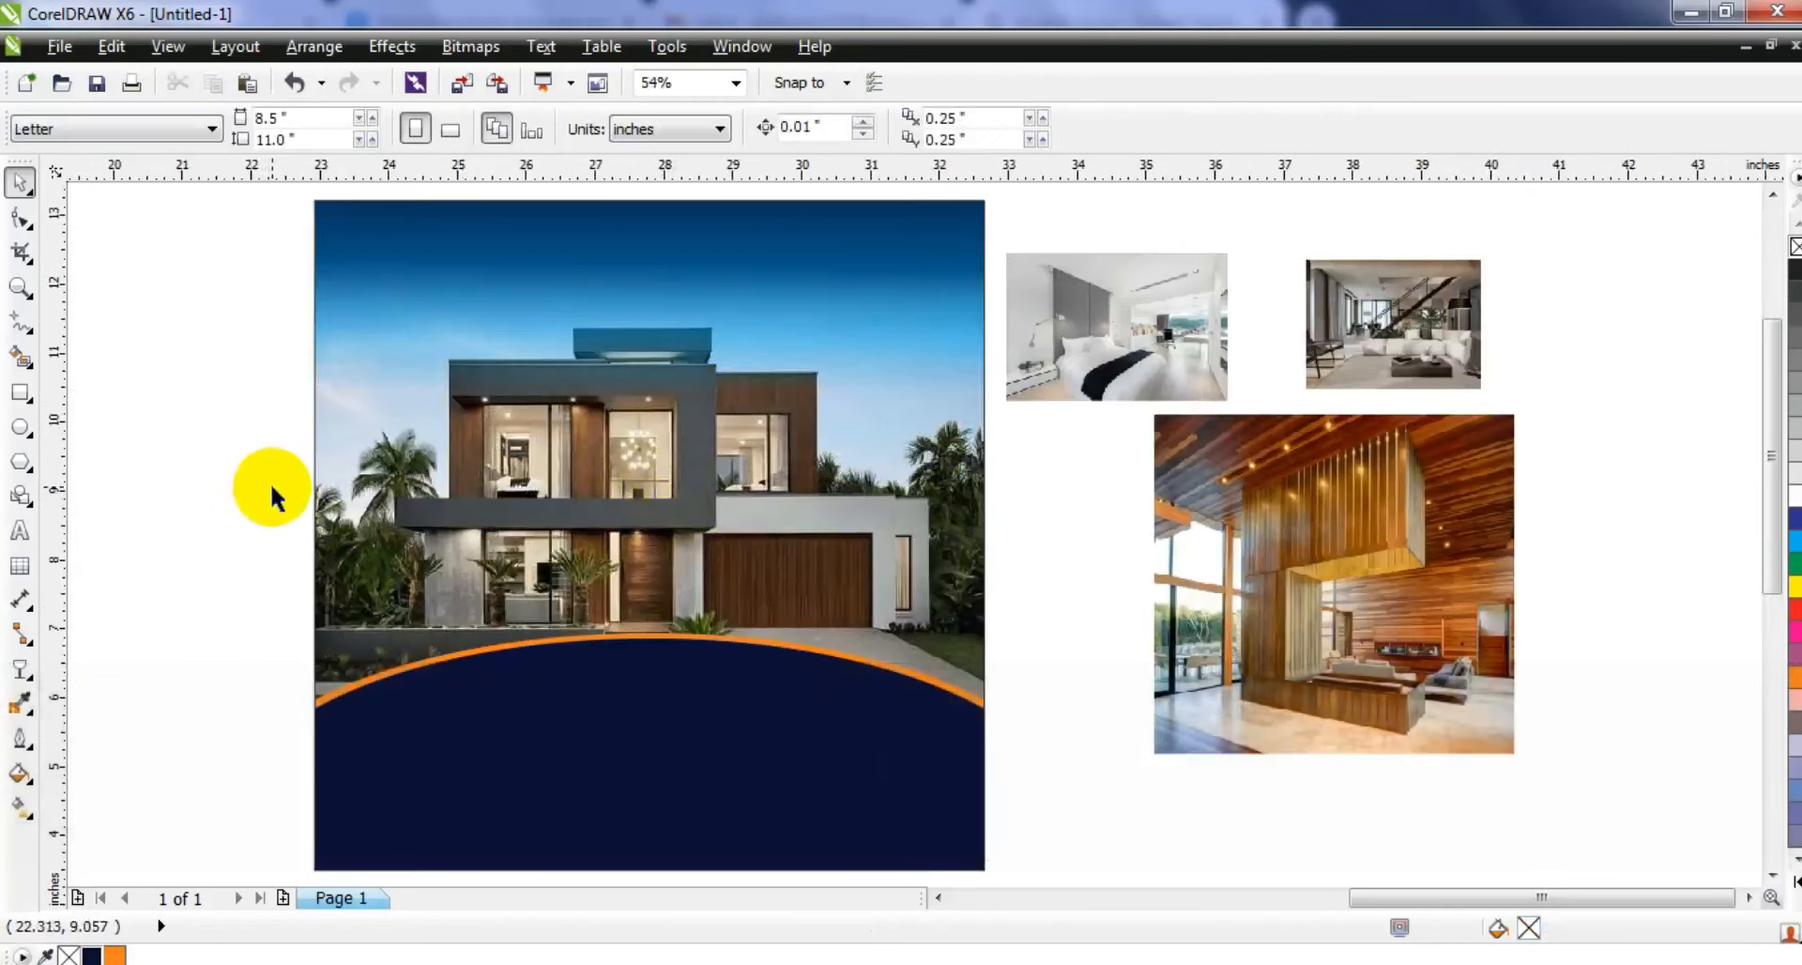
Draw a circle about 2.17 inches wide over the middle of the orange curve and fill it white
left_click(20, 428)
left_click_drag(573, 560, 733, 714)
left_click(20, 181)
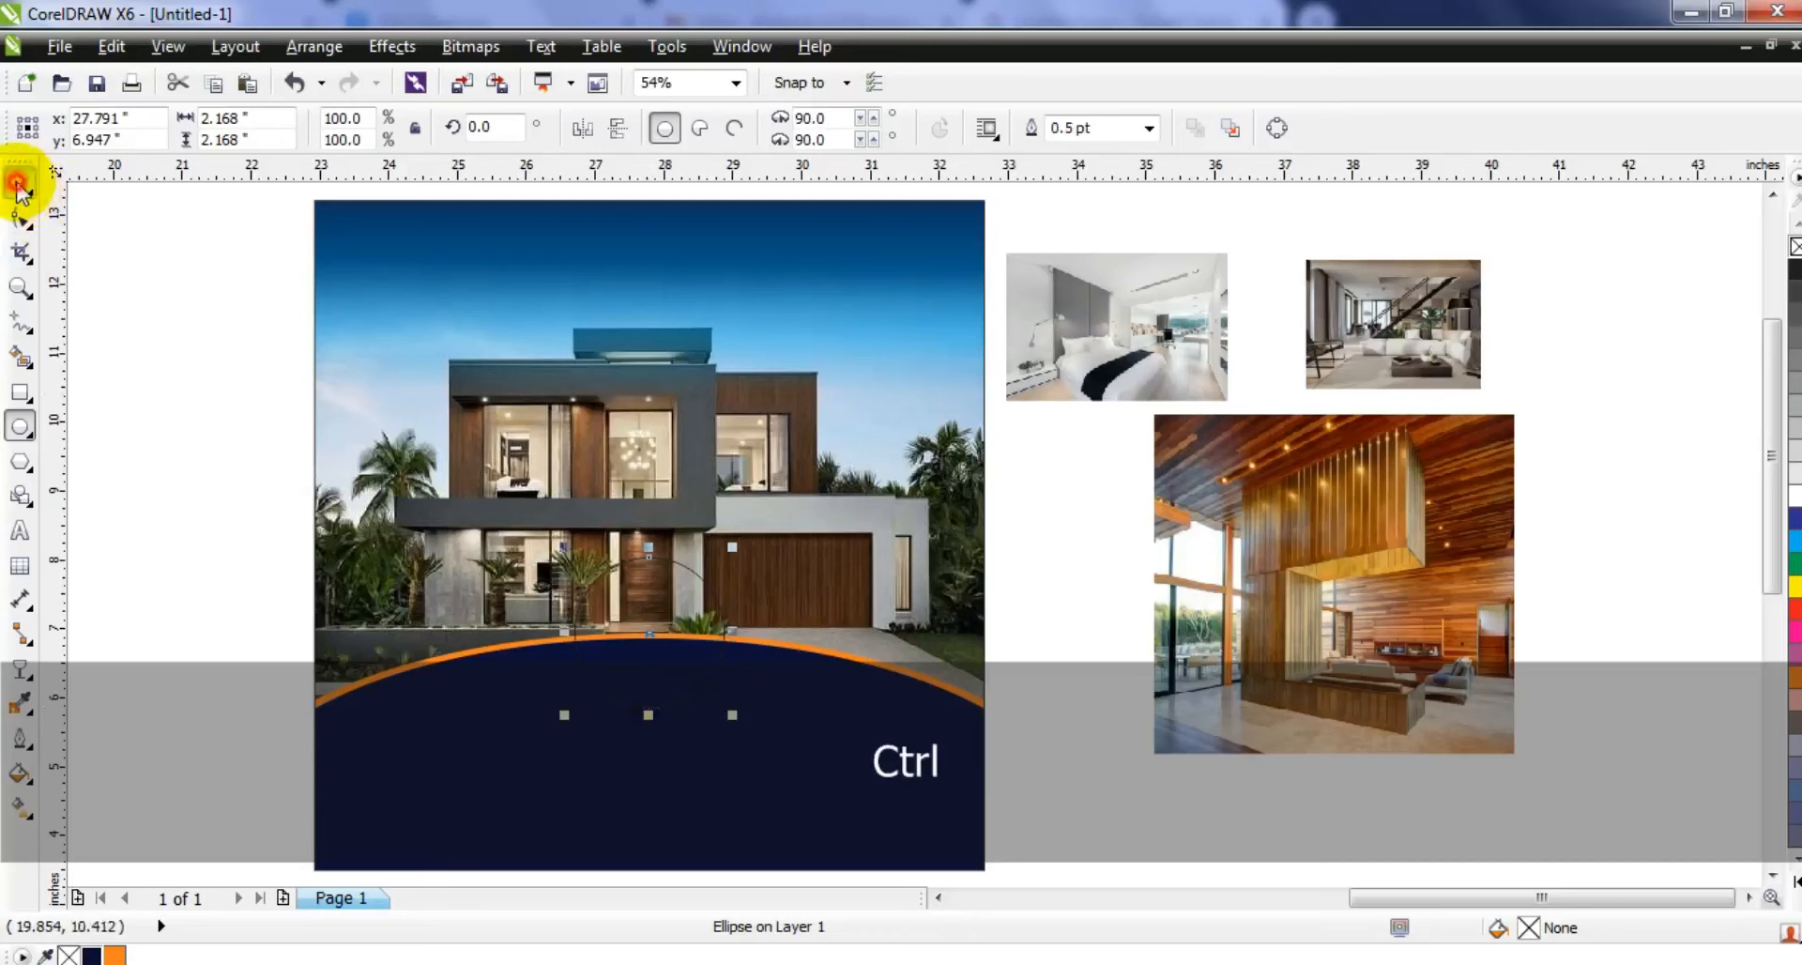
left_click(1795, 495)
Duplicate the white circle at about 90% about its centre, fill the copy with 40% grey, and remove both circles' outlines
key("shift+F2")
key("F3")
left_click_drag(1057, 301, 1048, 323)
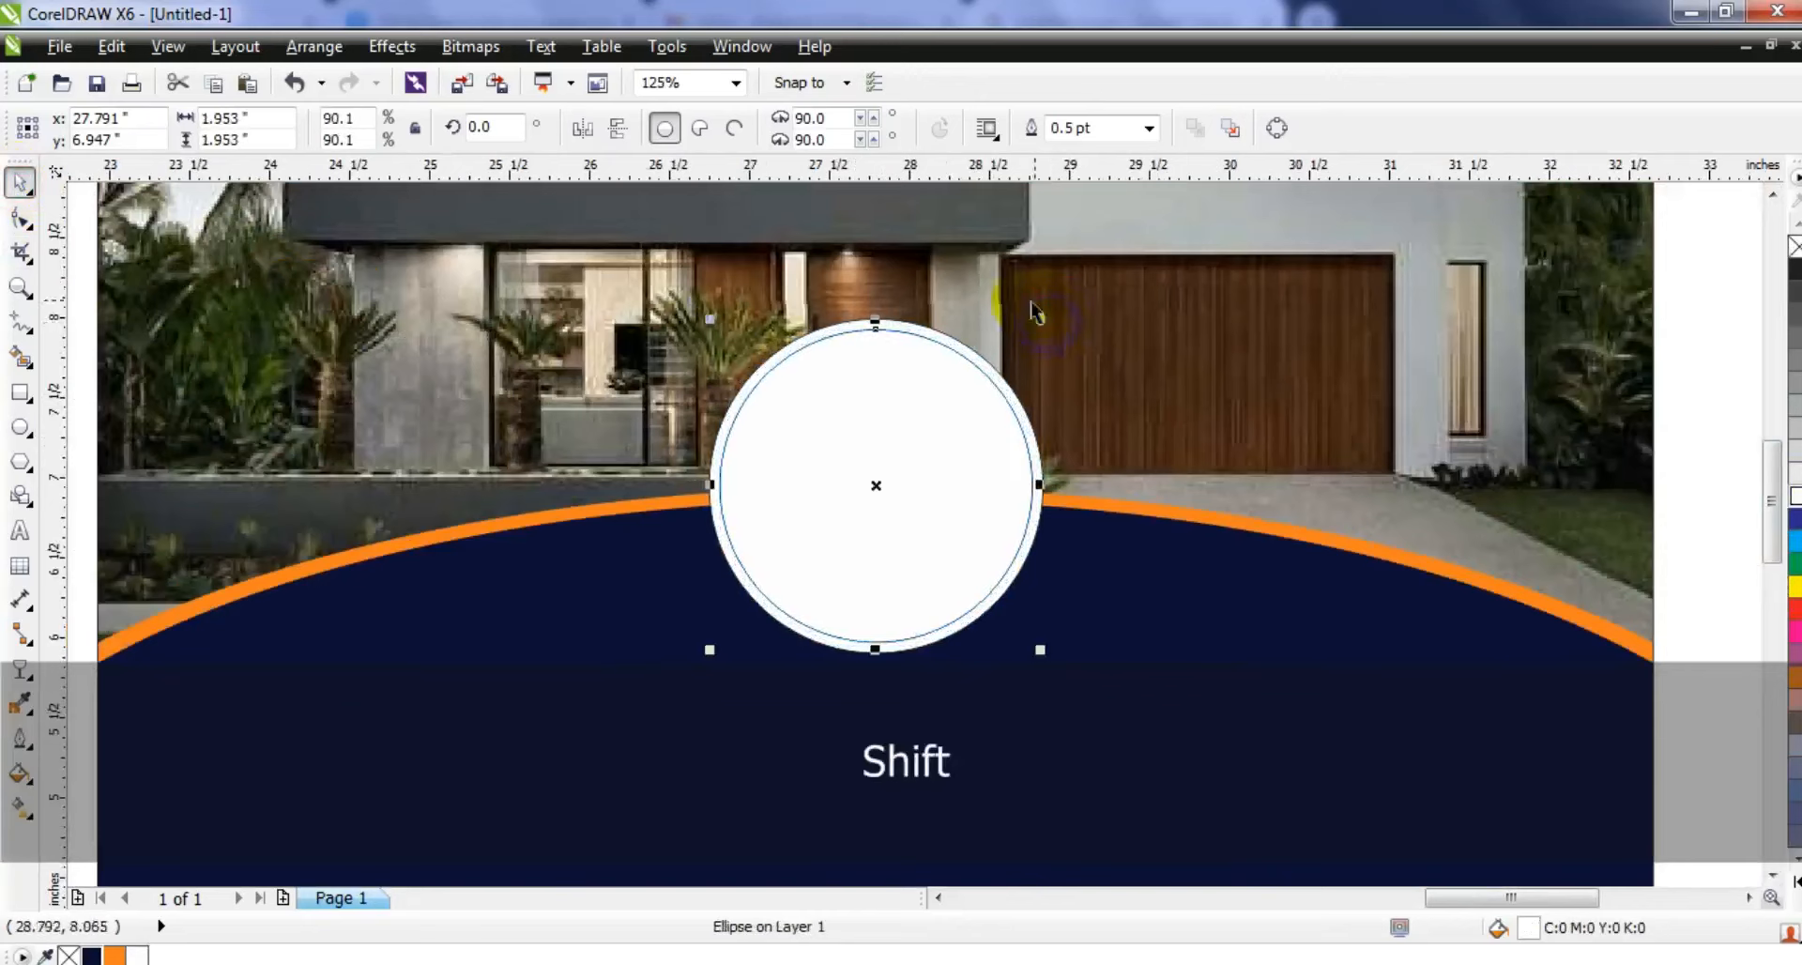
left_click(1795, 406)
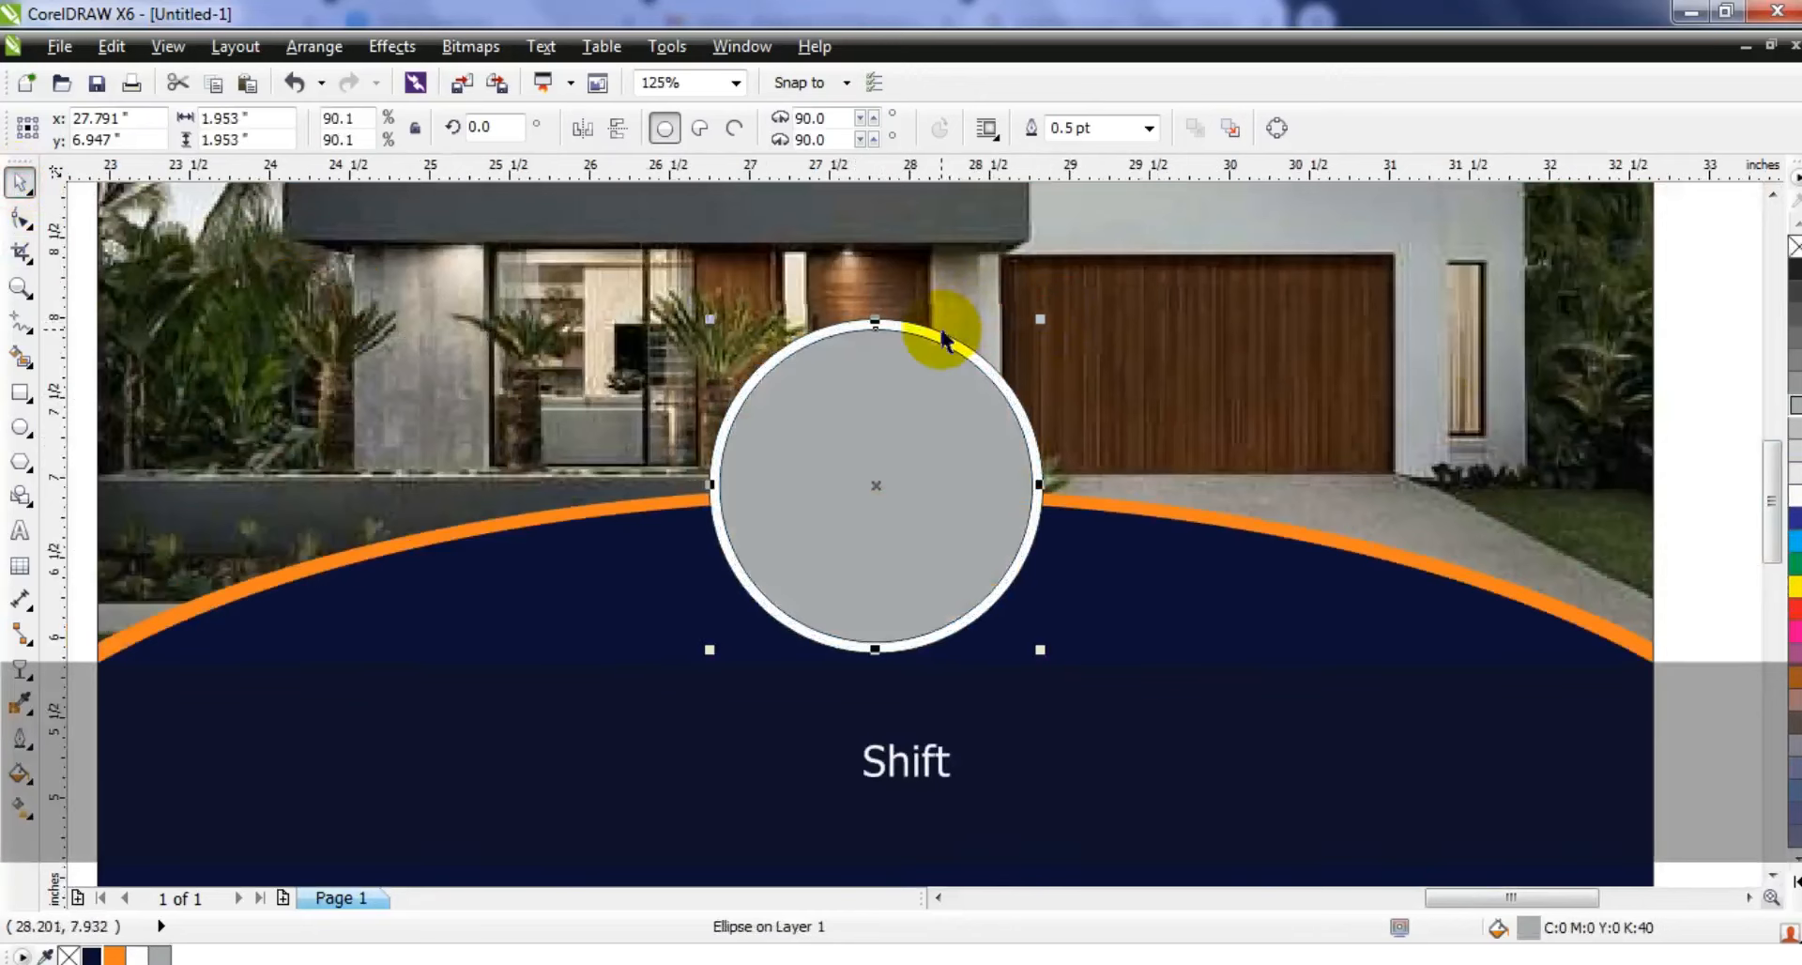
left_click(941, 335, "shift")
right_click(1793, 246)
Place a smaller copy of the white-rimmed grey circle on each side of the large one
left_click_drag(1057, 310, 1031, 369)
left_click_drag(893, 490, 619, 547)
key("F3")
key("Escape")
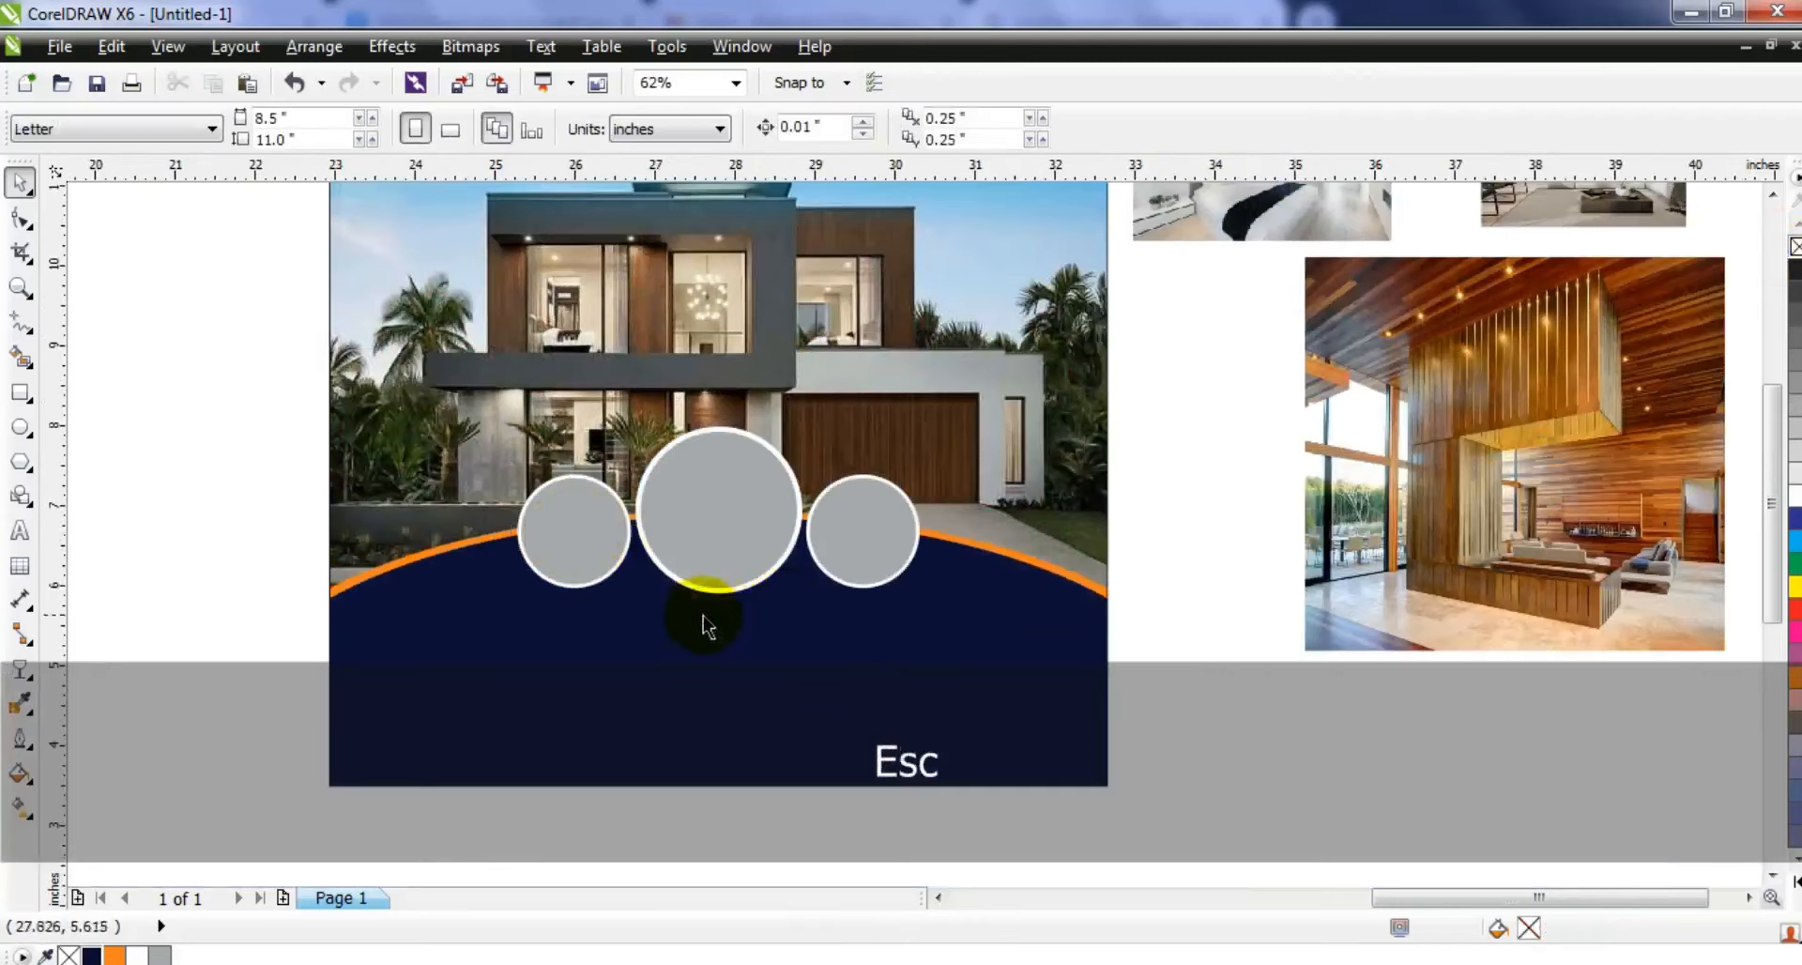
Enlarge the three circle pairs together about their centre to about 5.34 by 2.22 inches
key("F3")
key("Escape")
left_click_drag(576, 497, 857, 744)
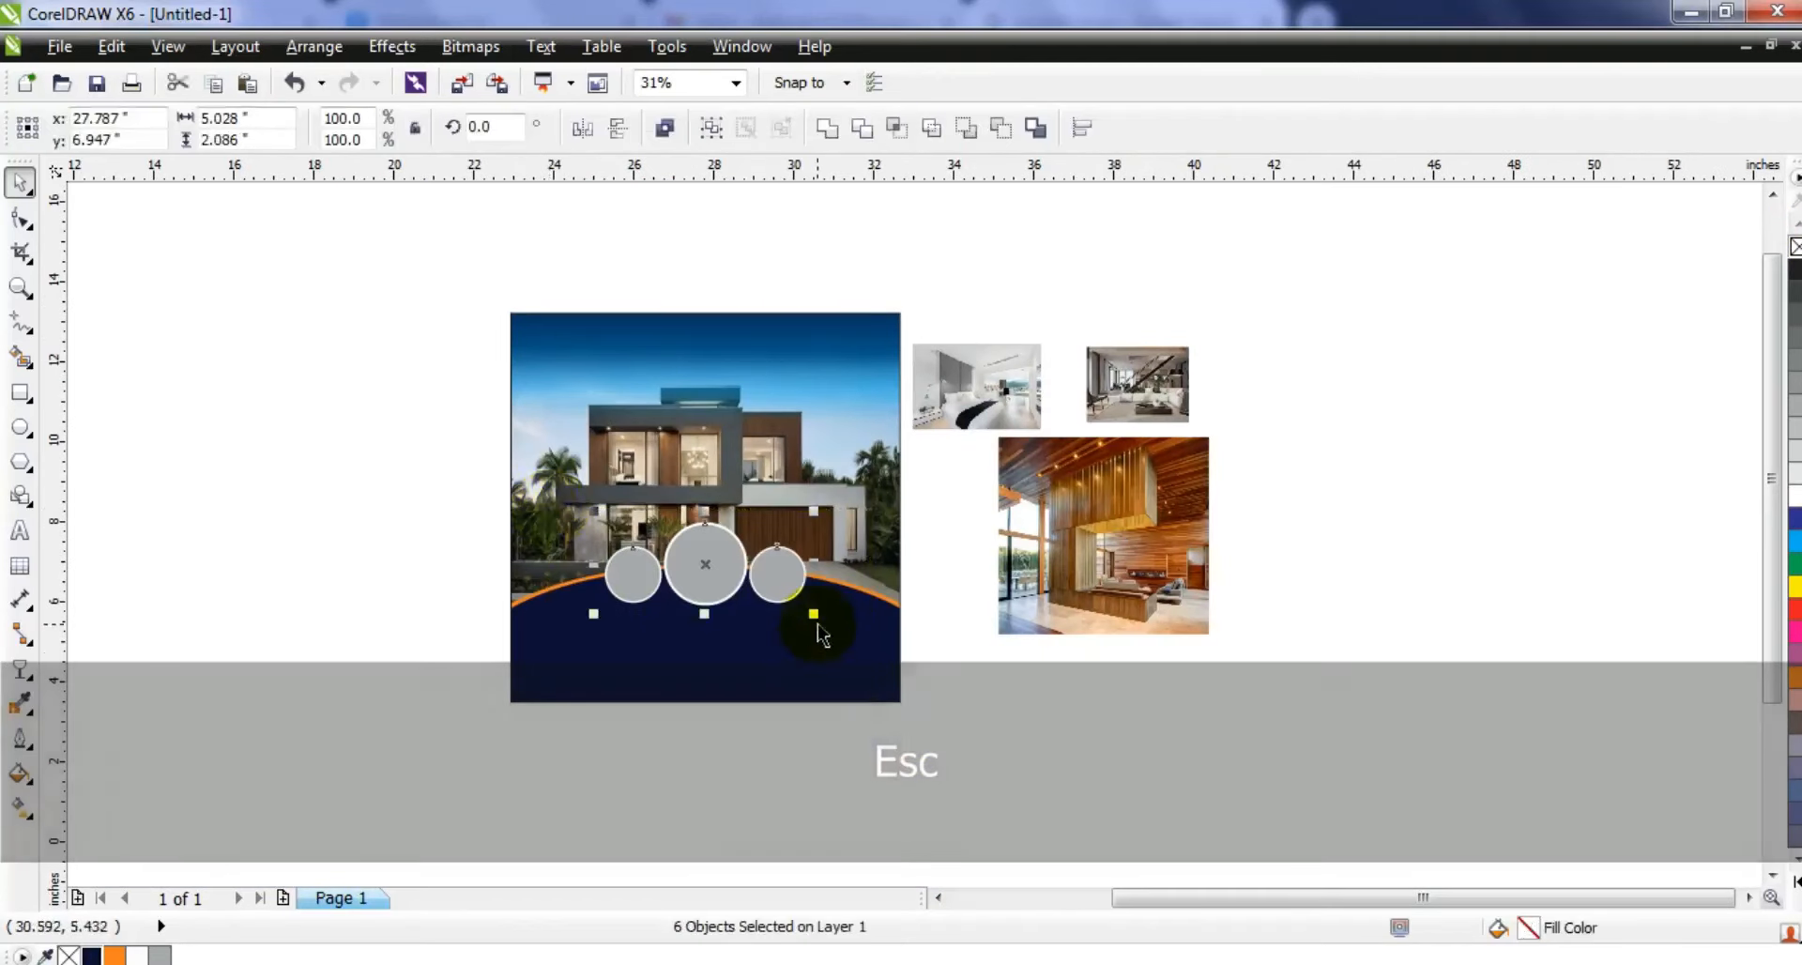
left_click_drag(814, 614, 829, 654)
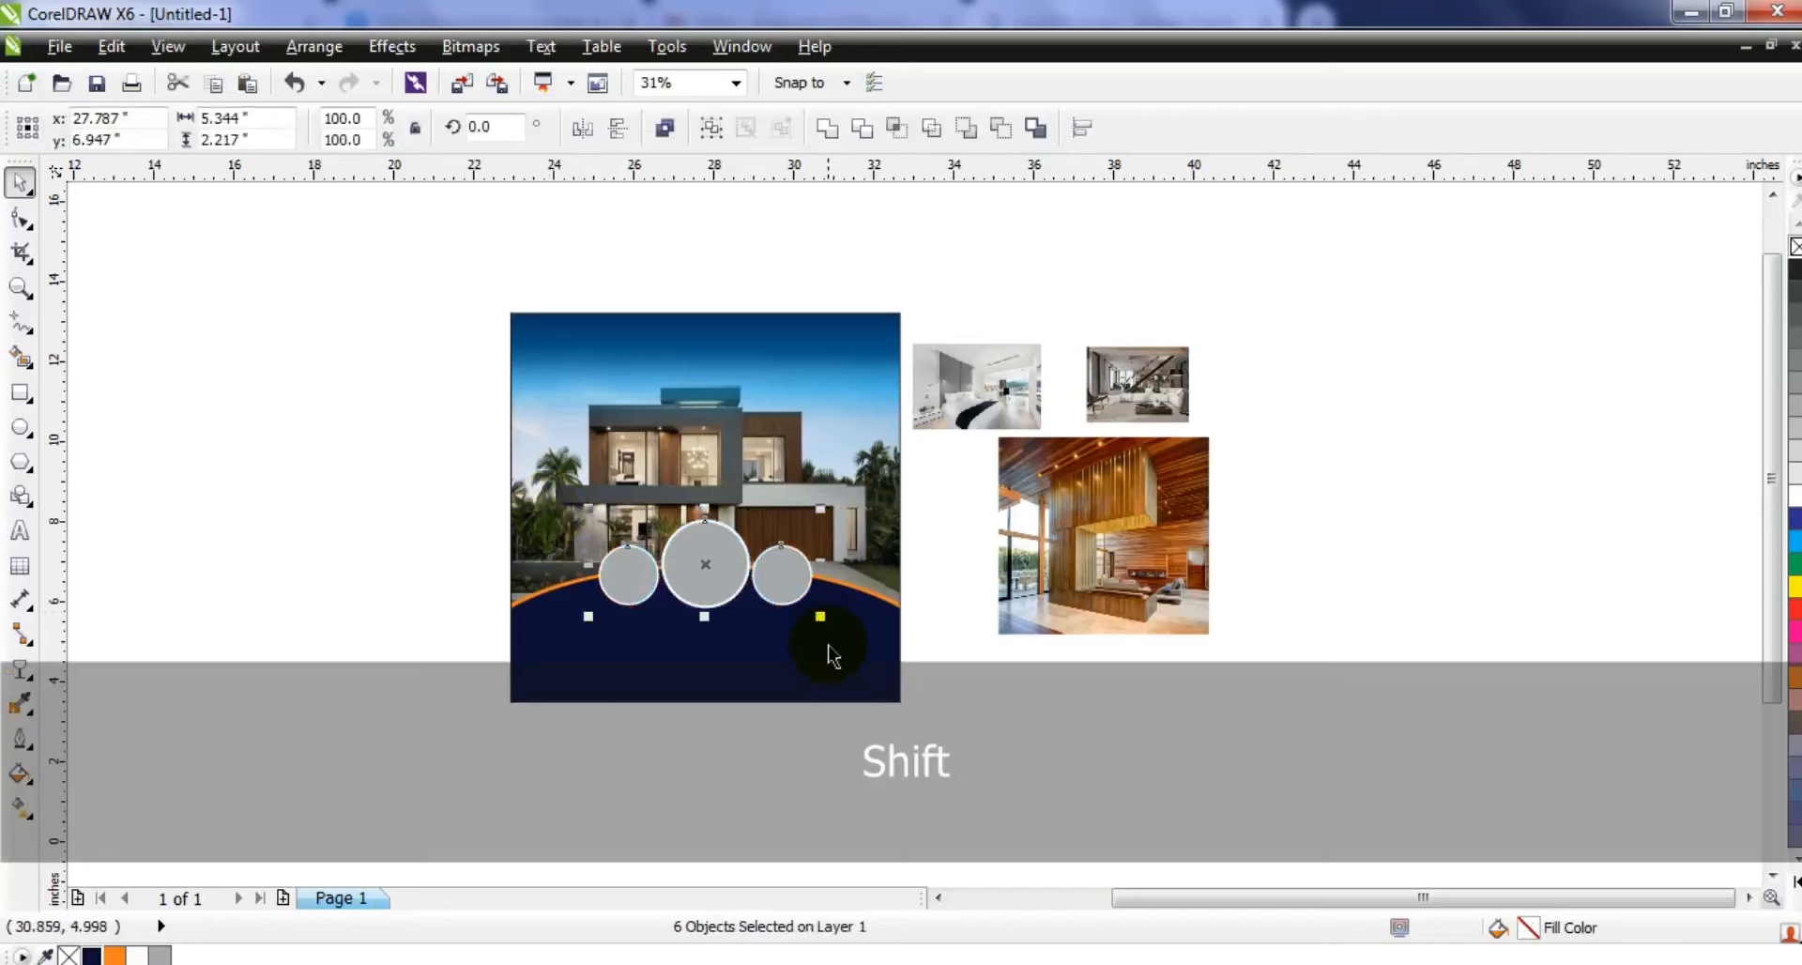
Edit the flyer's PowerClip contents, move the orange and navy ellipses straight down 0.5 inch, and finish editing
right_click(832, 699)
left_click(873, 116)
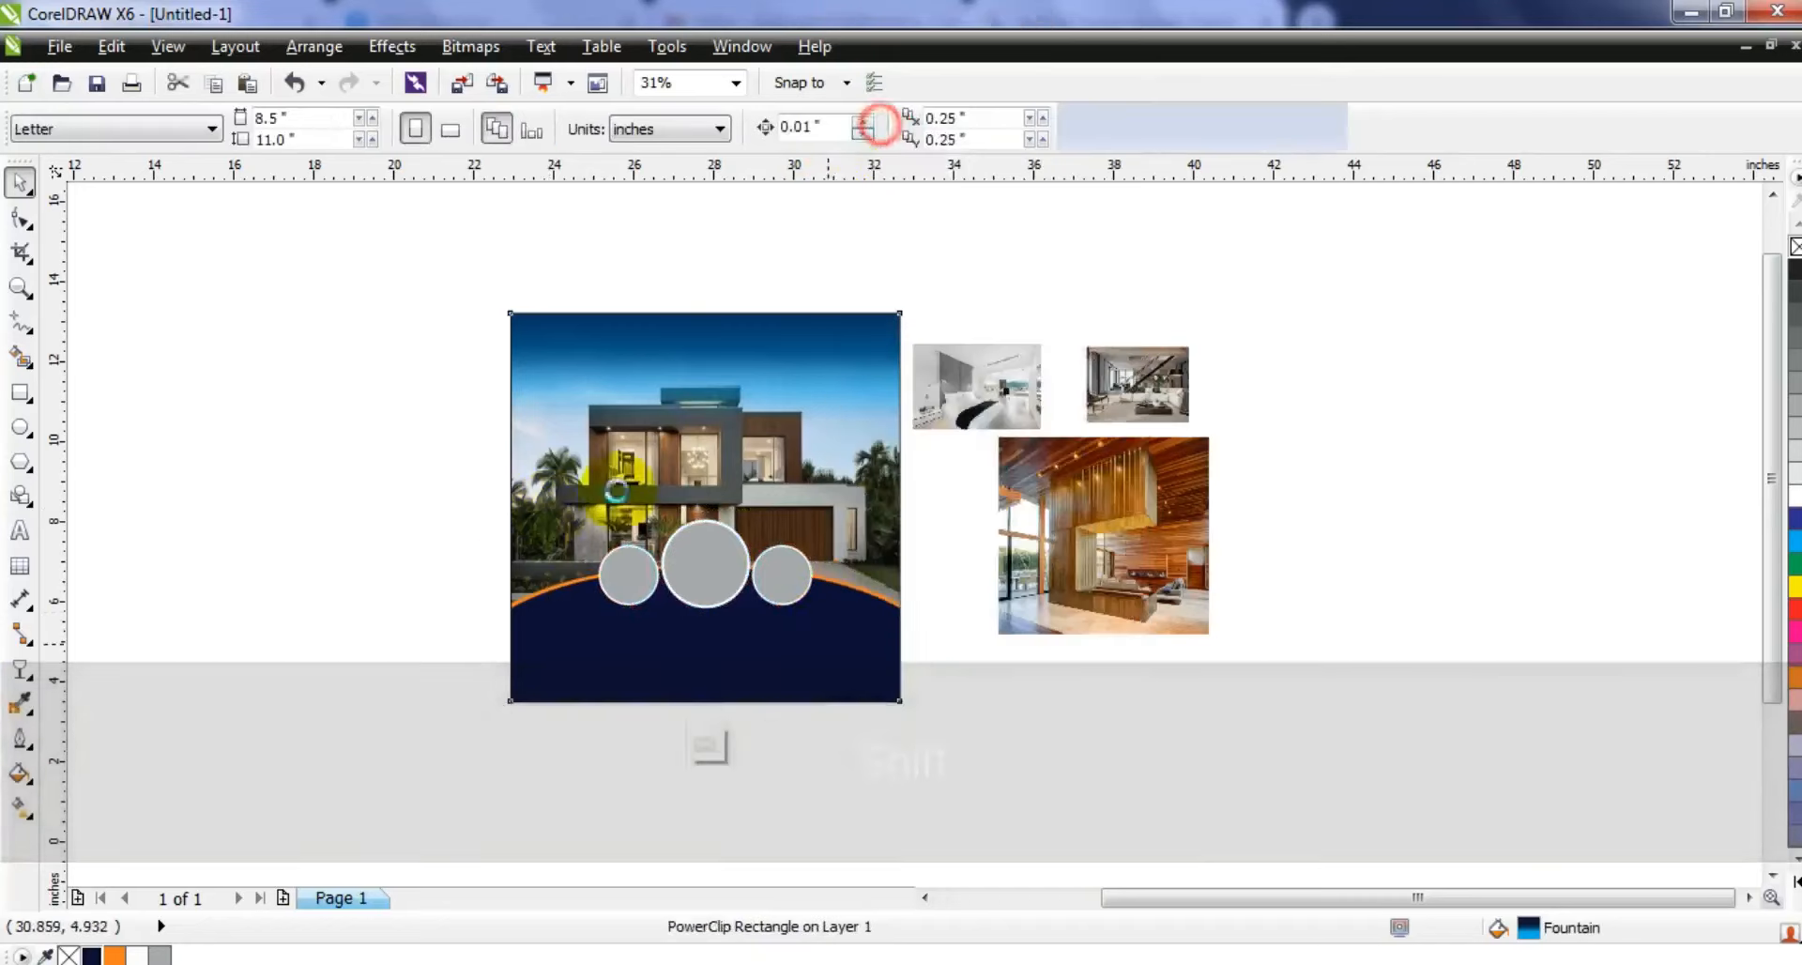
left_click(458, 573)
left_click_drag(382, 535, 998, 824)
left_click_drag(945, 636, 927, 666)
right_click(927, 666)
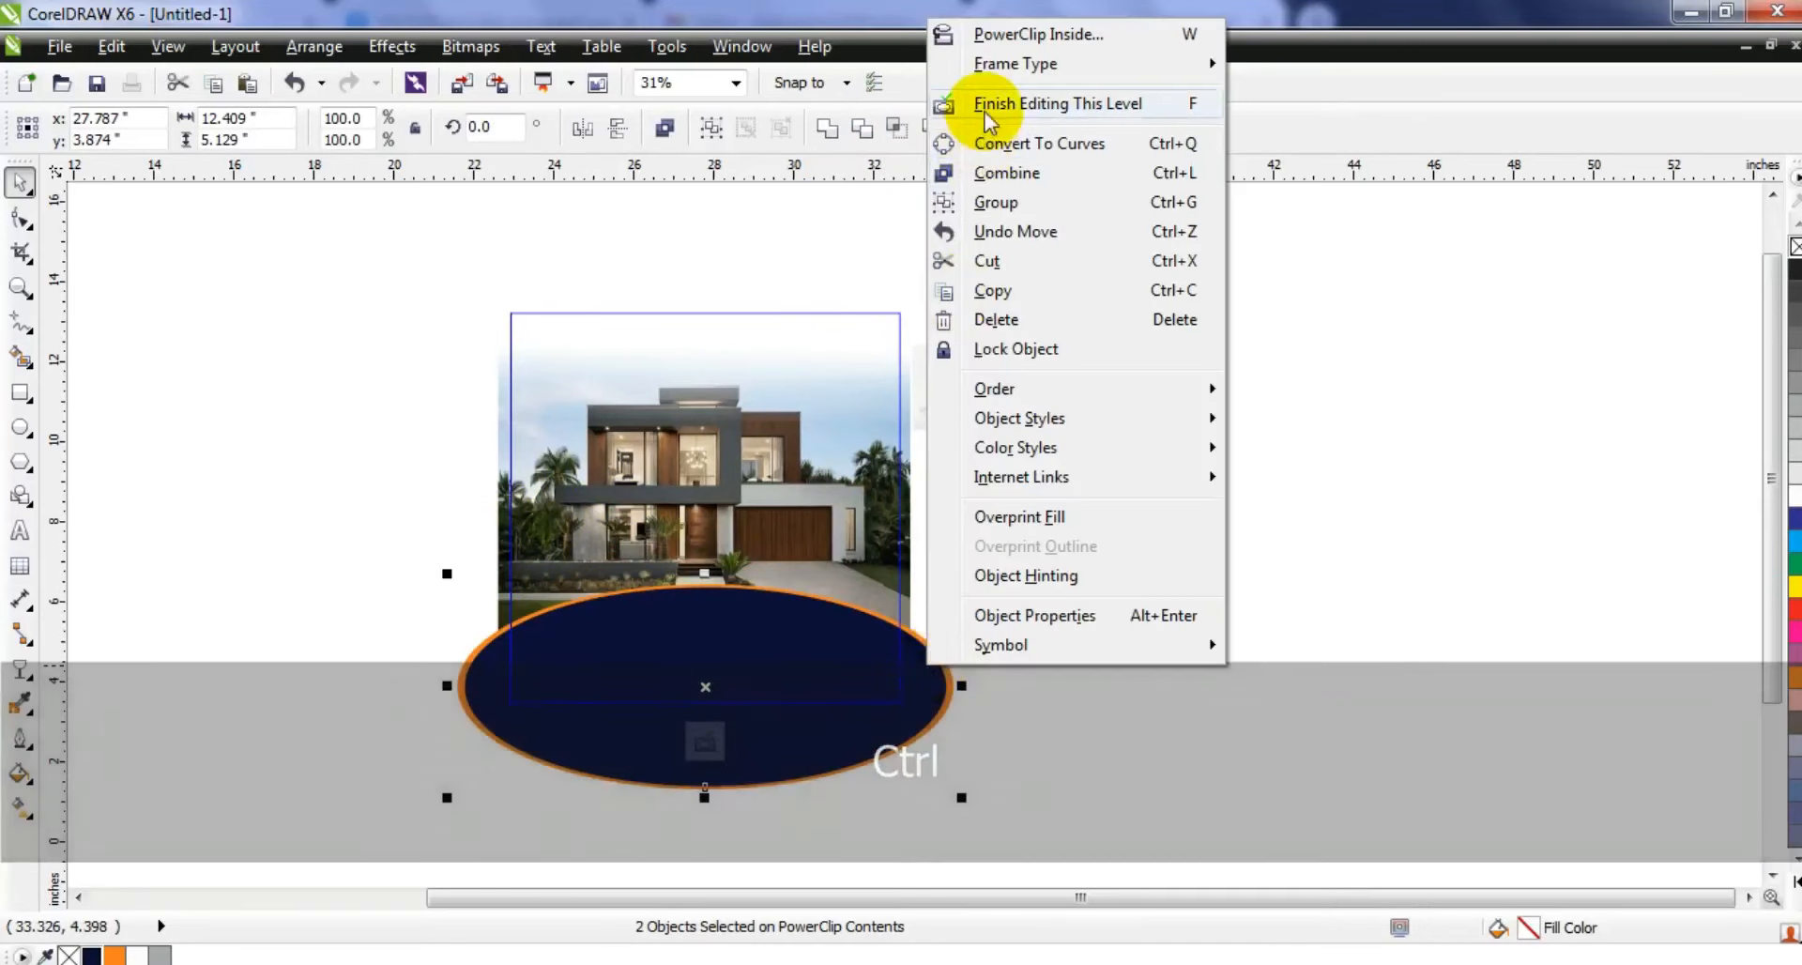
left_click(972, 148)
Move the three circle pairs straight down so they sit over the lowered orange curve
left_click_drag(367, 498, 843, 638)
left_click_drag(754, 582, 776, 610)
left_click_drag(388, 741, 1314, 281)
key("shift+F2")
key("Escape")
PowerClip the scaled-down wooden interior photo into the large grey circle and the staircase living-room photo into the right one
left_click(1303, 539)
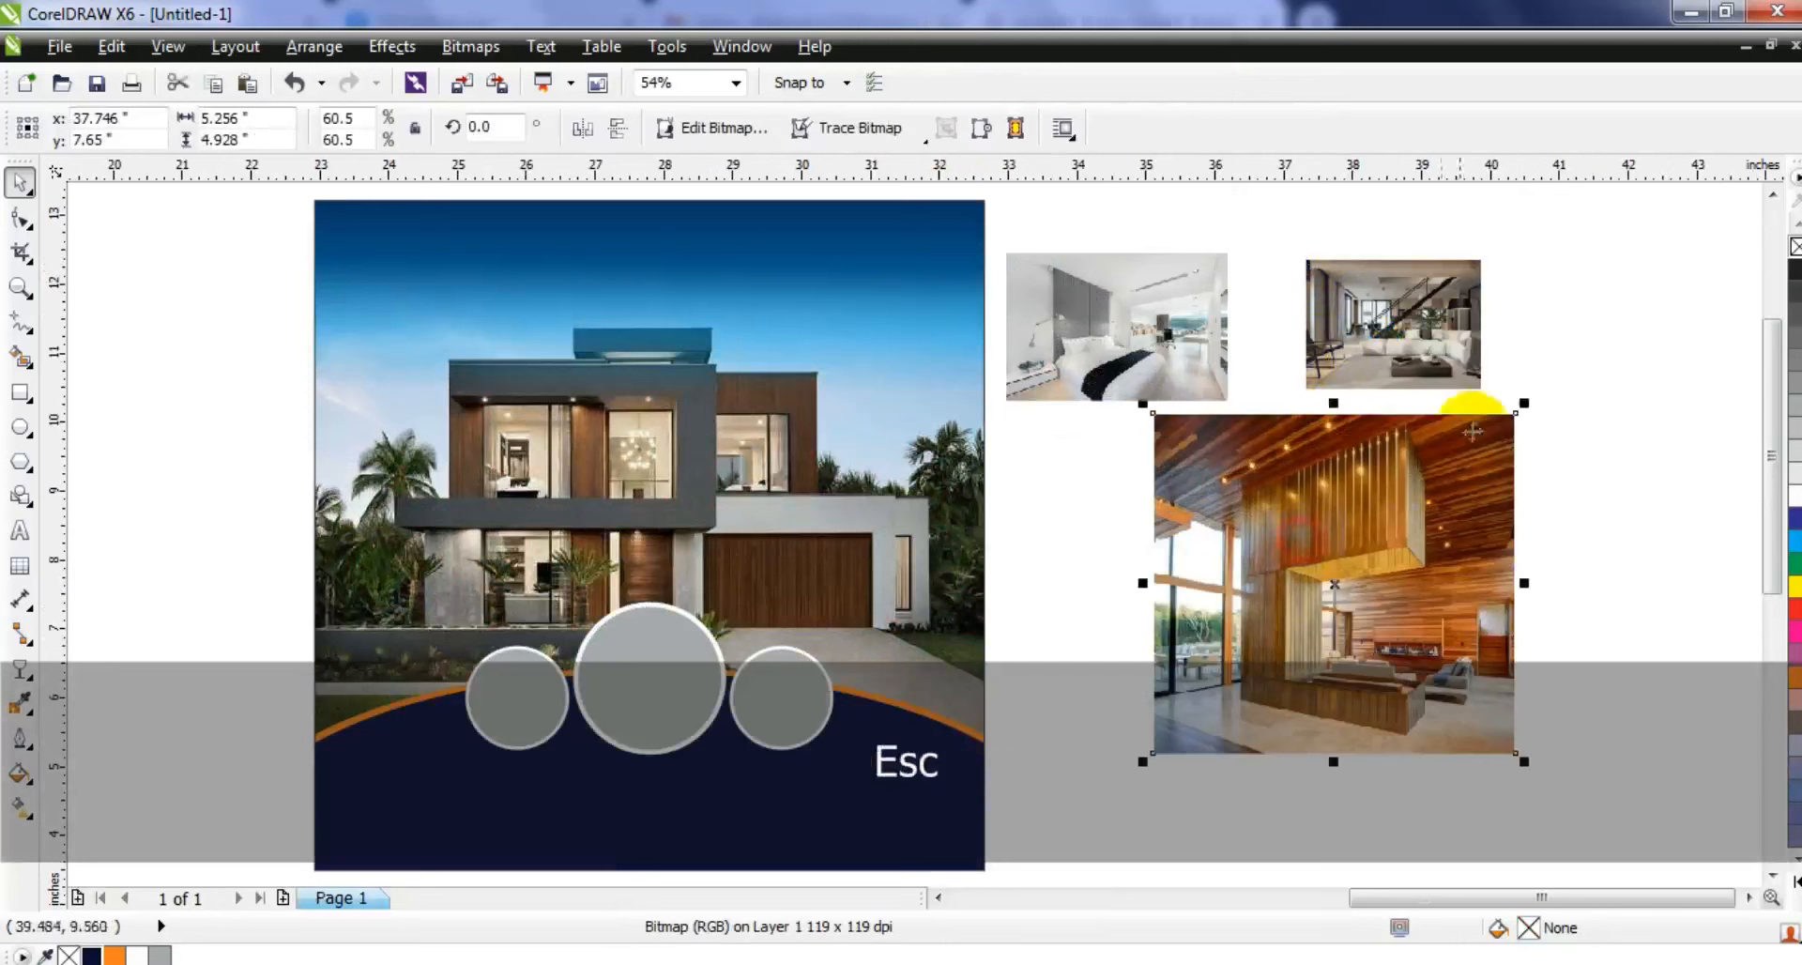
left_click_drag(1521, 402, 656, 666)
key("w")
left_click(1348, 310)
left_click_drag(1348, 310, 791, 685)
PowerClip the bedroom photo into the left grey circle and adjust its size and position inside the frame
left_click(1168, 374)
key("w")
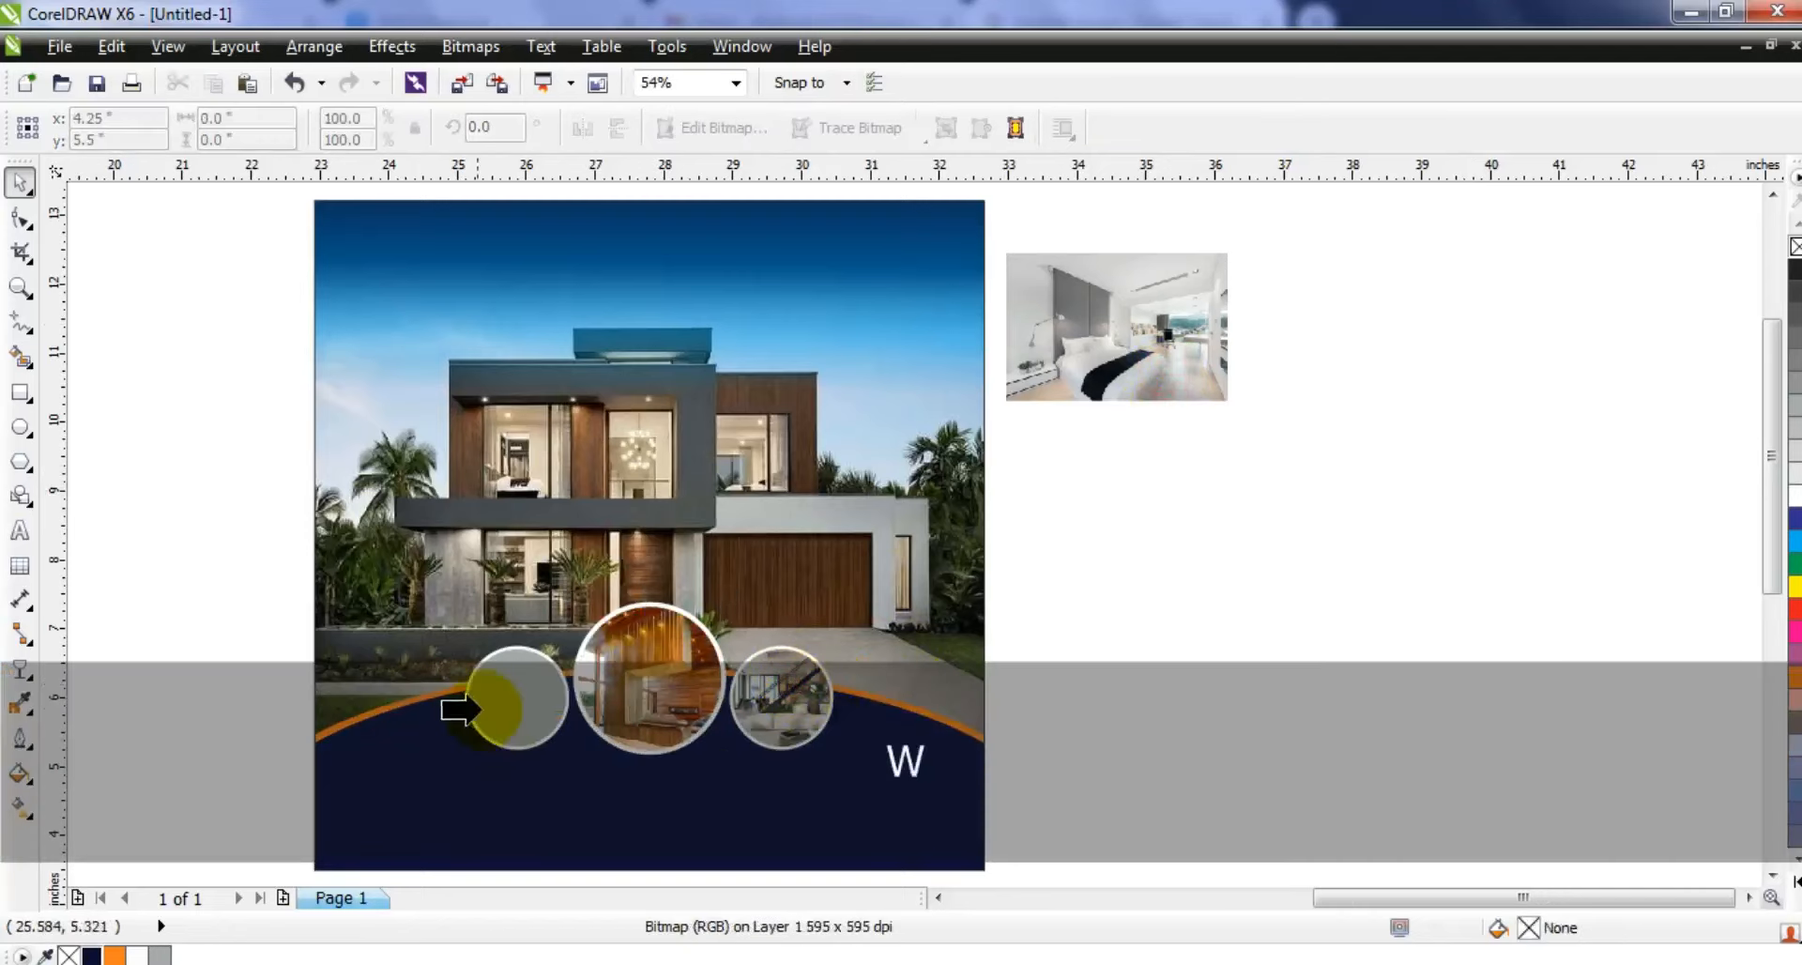
left_click(487, 707)
key("d")
left_click(526, 722)
left_click_drag(635, 615, 657, 645)
key("f")
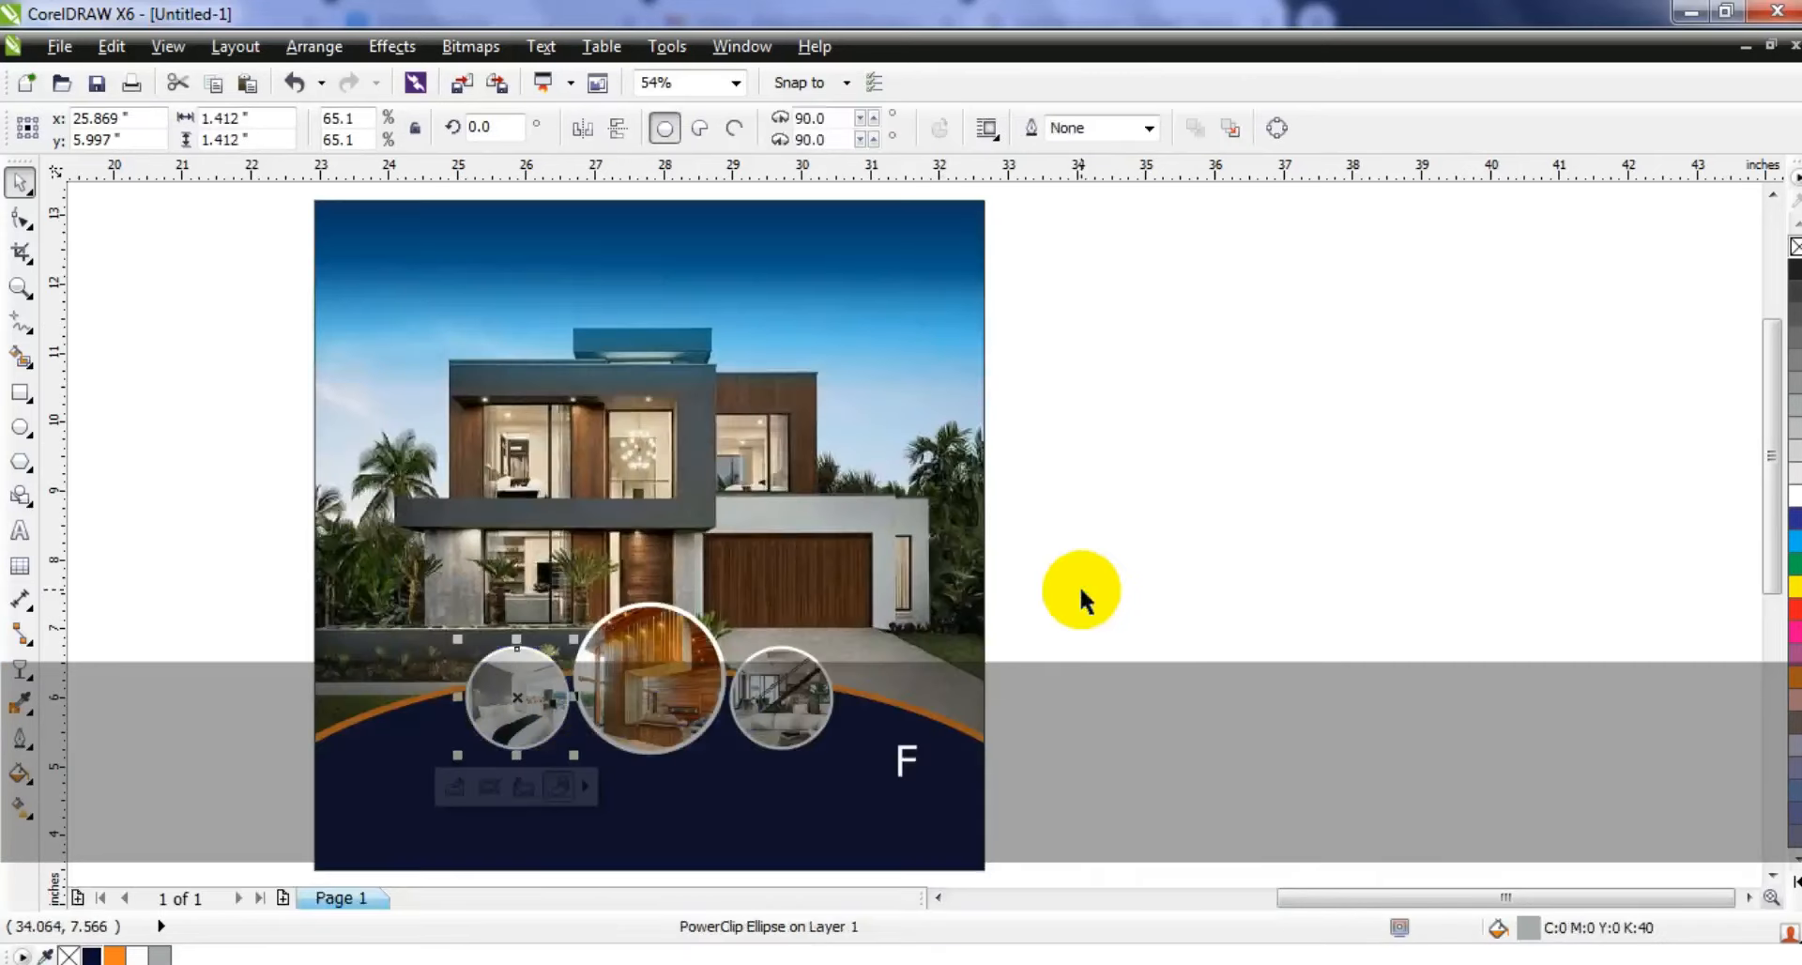
left_click(1087, 585)
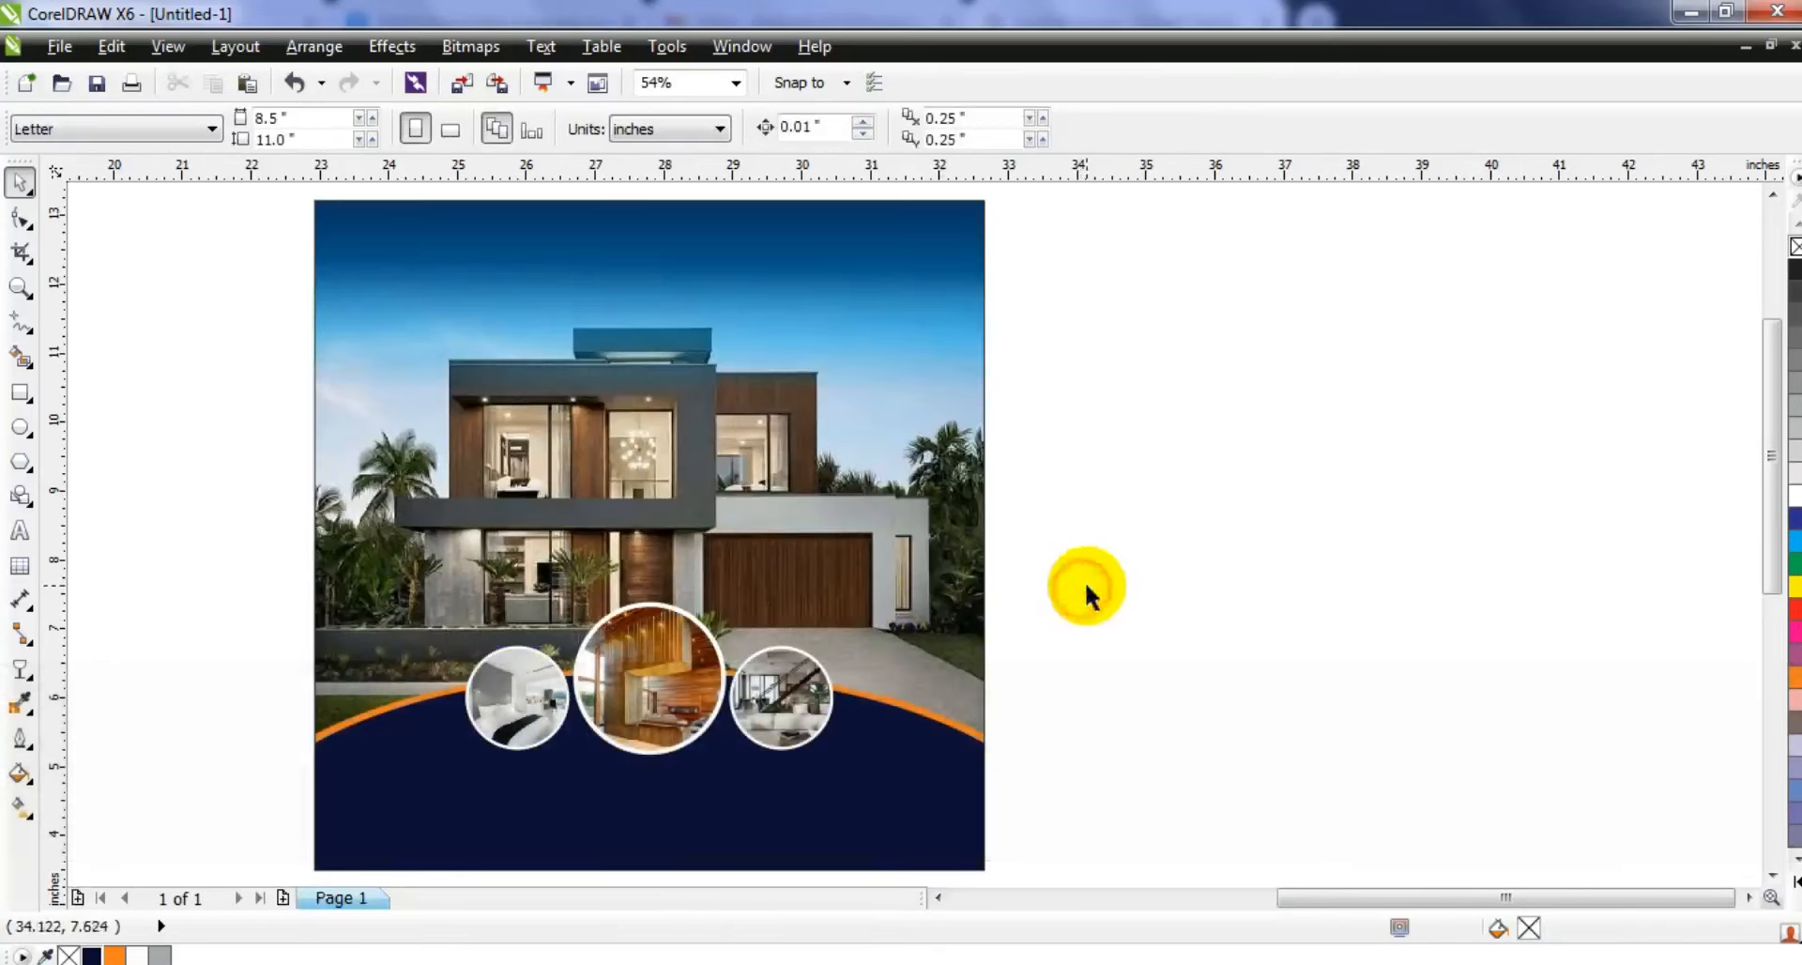
Add the artistic text "MODERN HOME" beside the flyer
left_click(20, 286)
left_click_drag(303, 195, 986, 748)
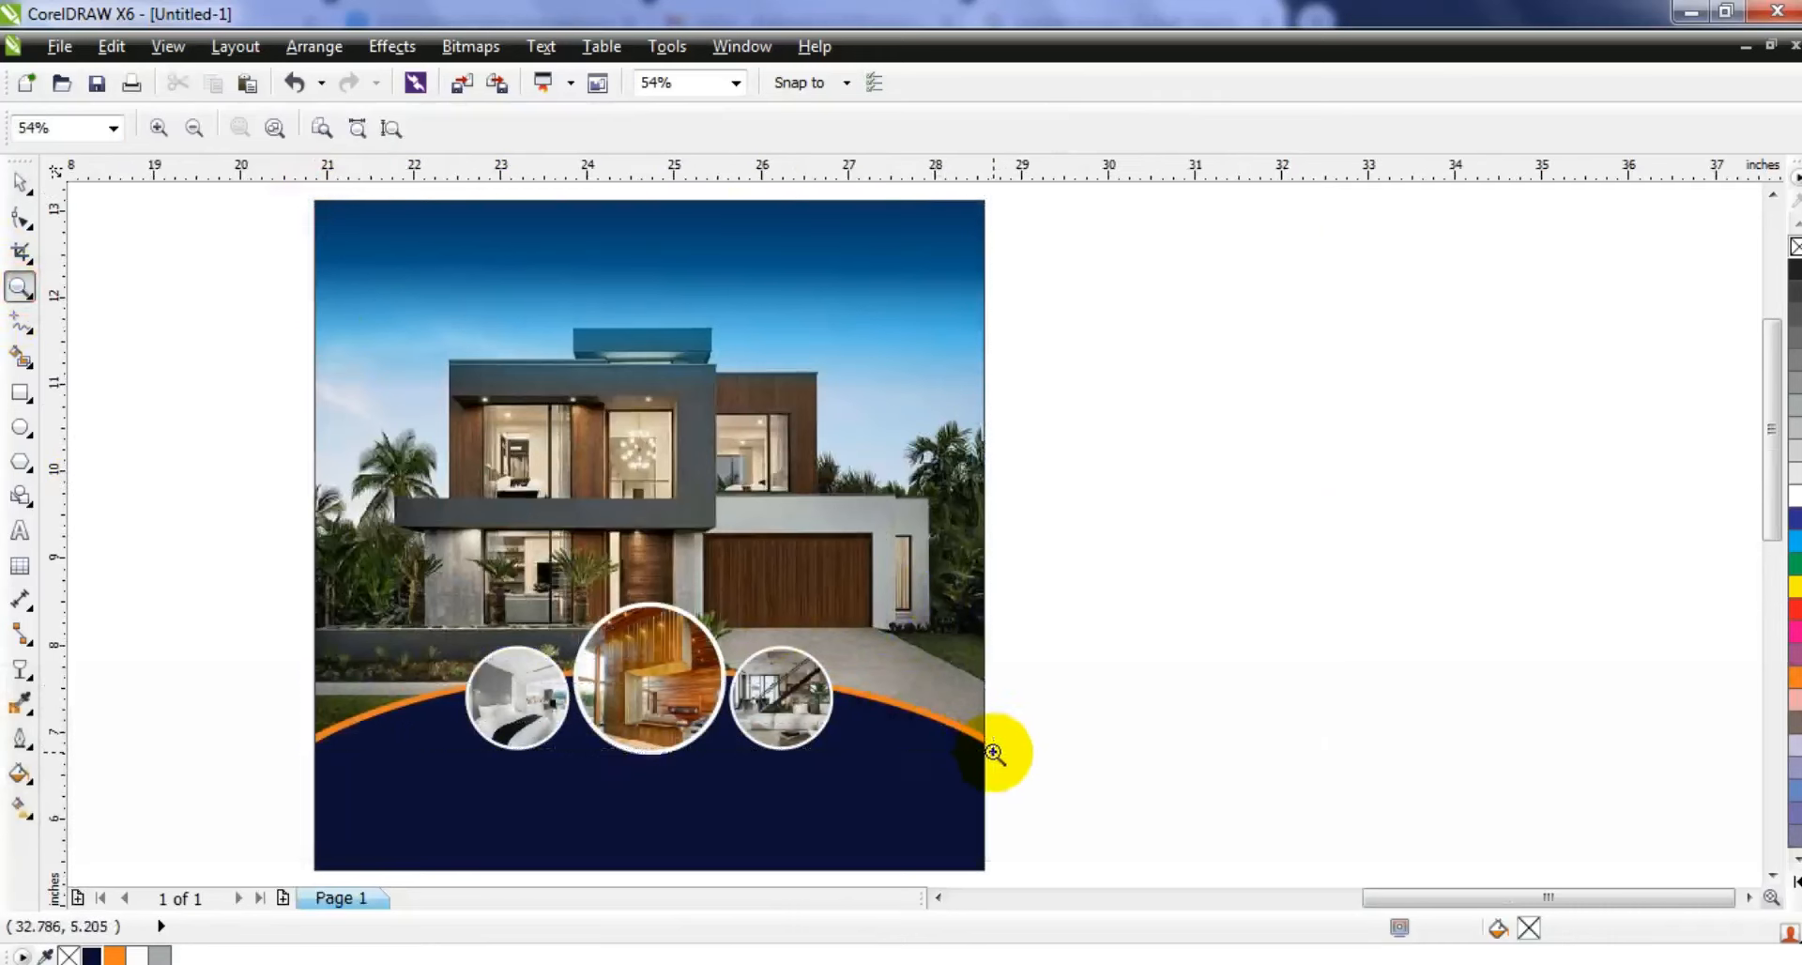
left_click_drag(992, 751, 993, 751)
left_click(20, 530)
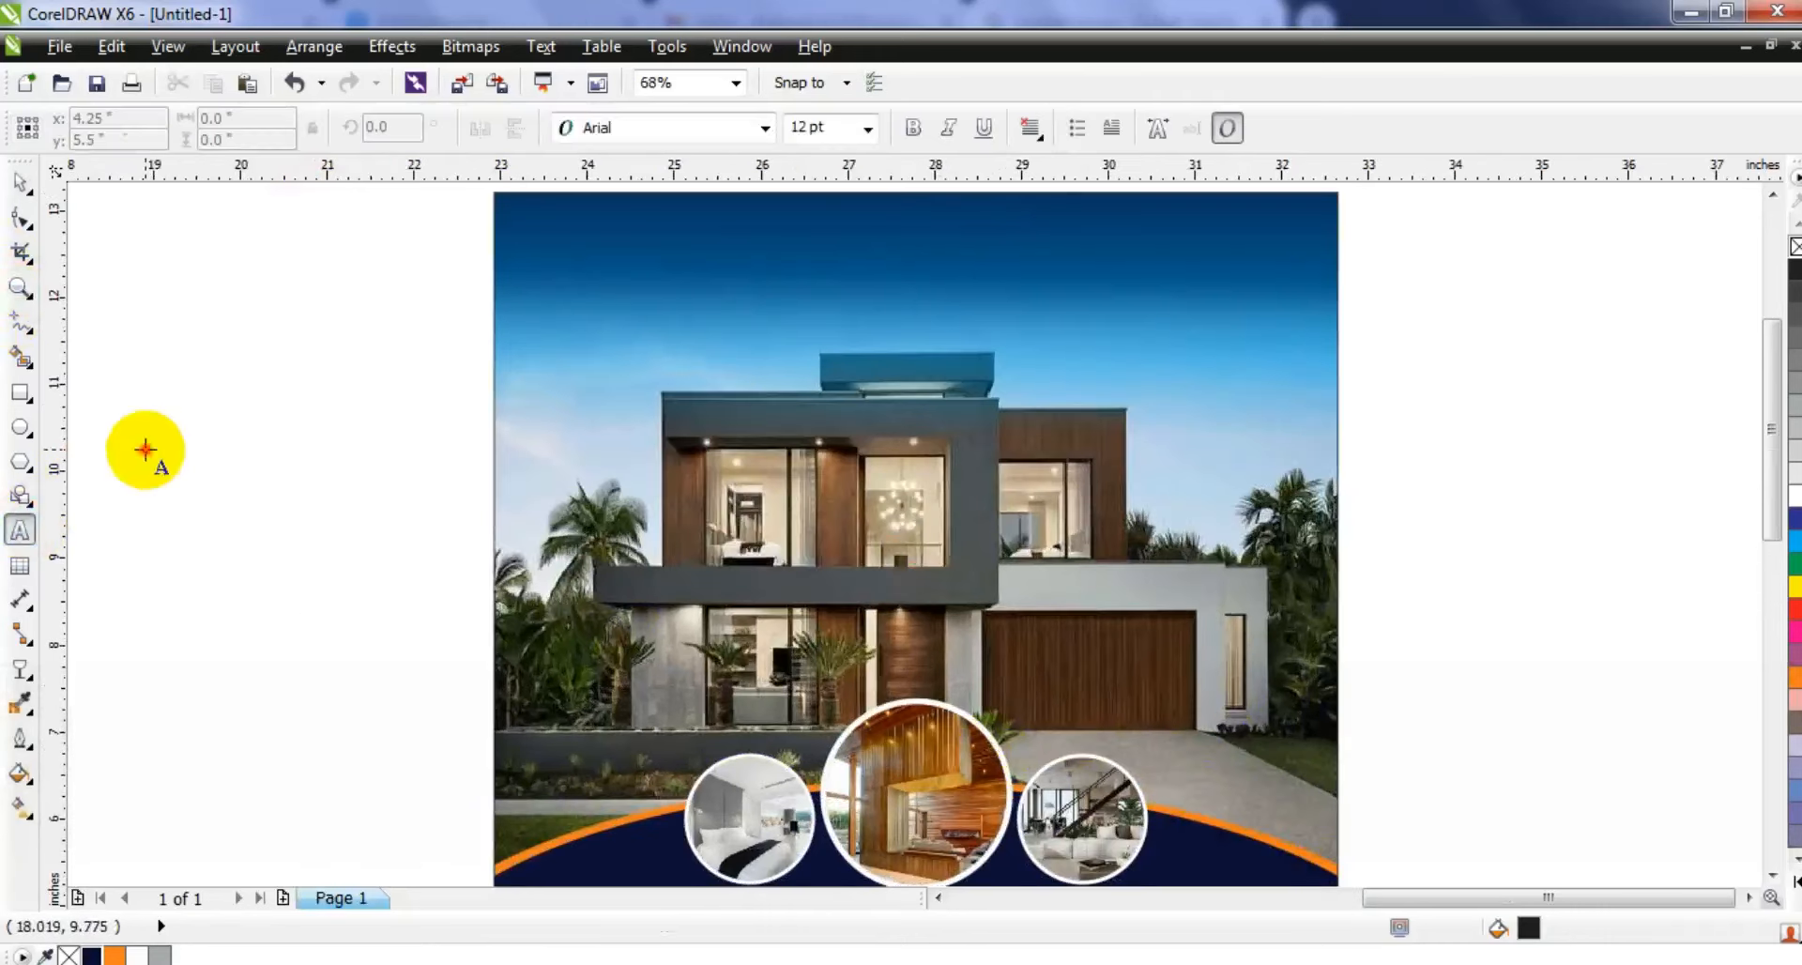
left_click(194, 534)
key("Caps_Lock")
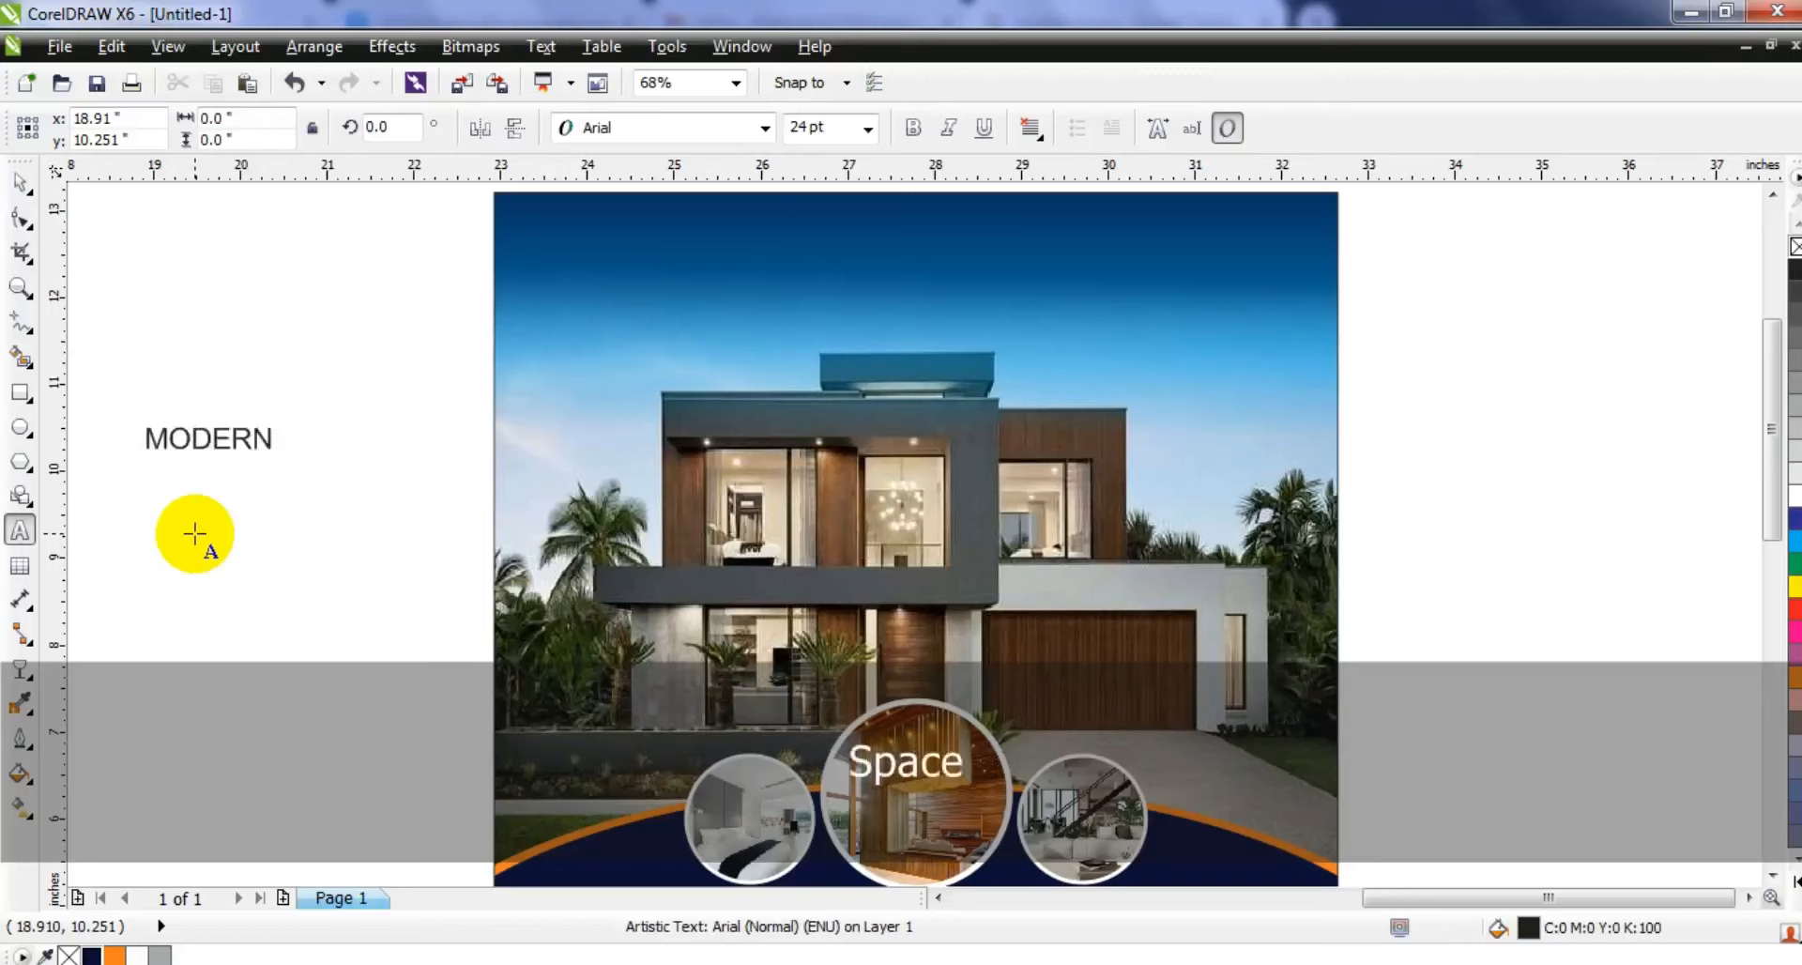
type("MODERN HOME")
left_click(21, 180)
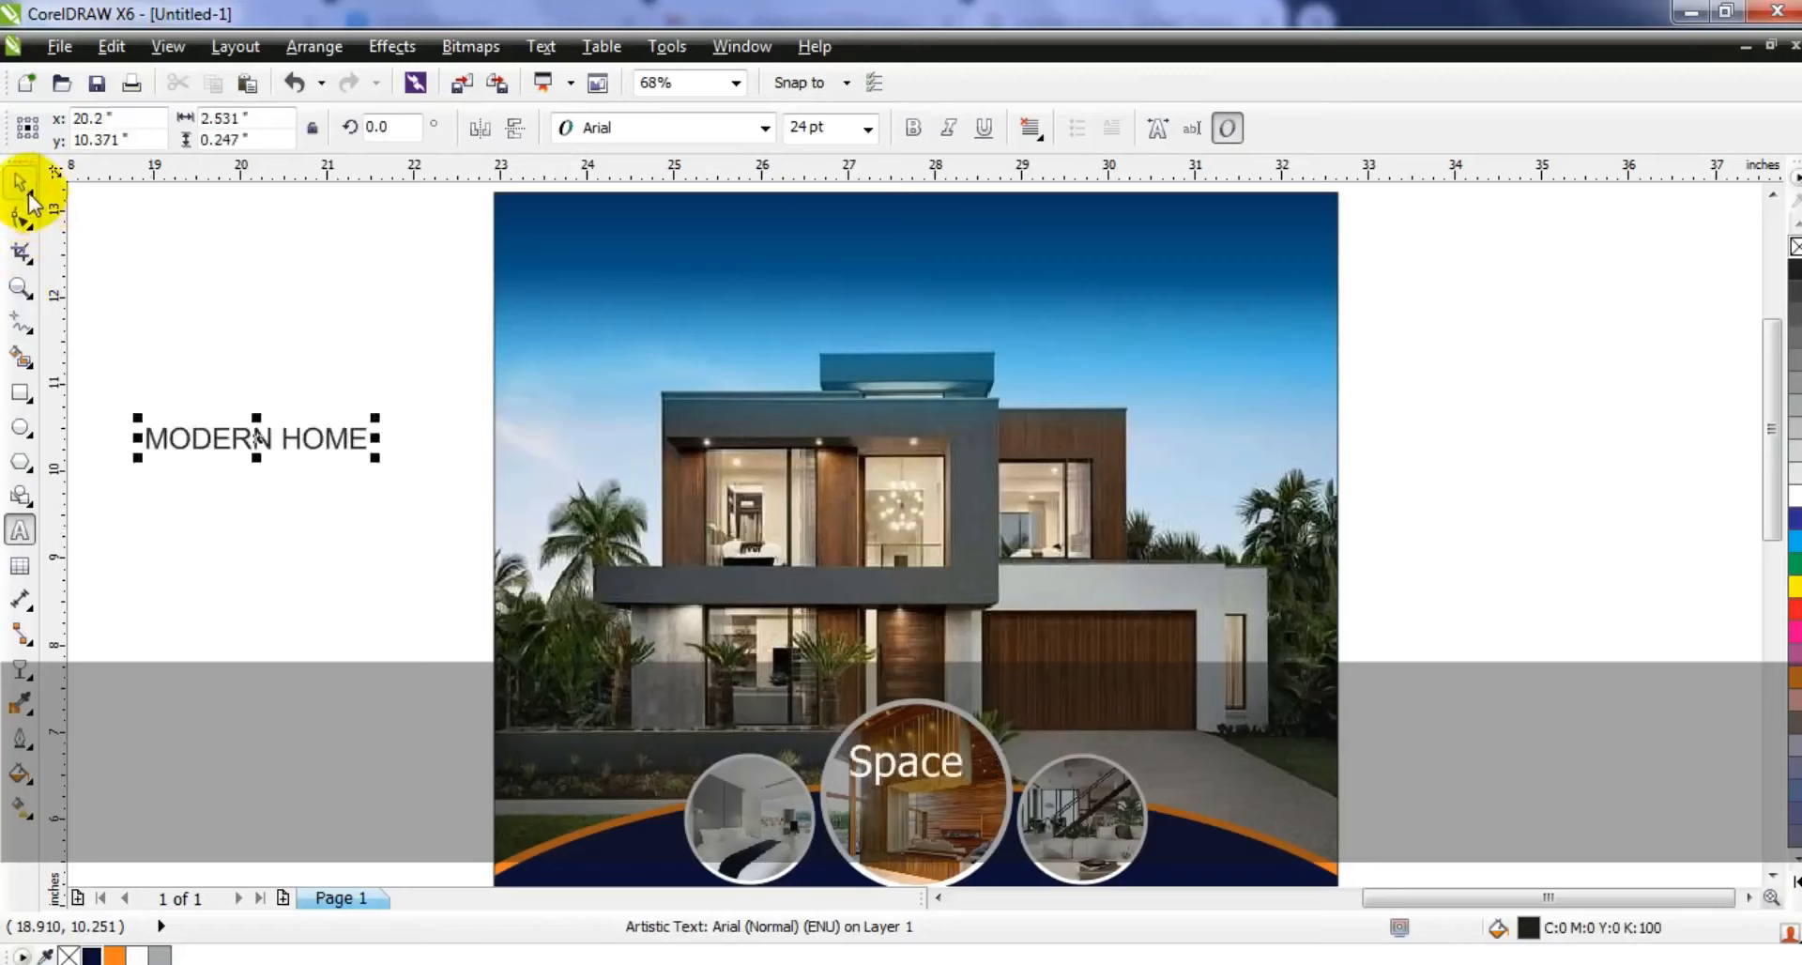
Set the "MODERN HOME" heading in Swis721 BlkCn BT, enlarge it, place it on the flyer's upper sky and fill it white
left_click(621, 130)
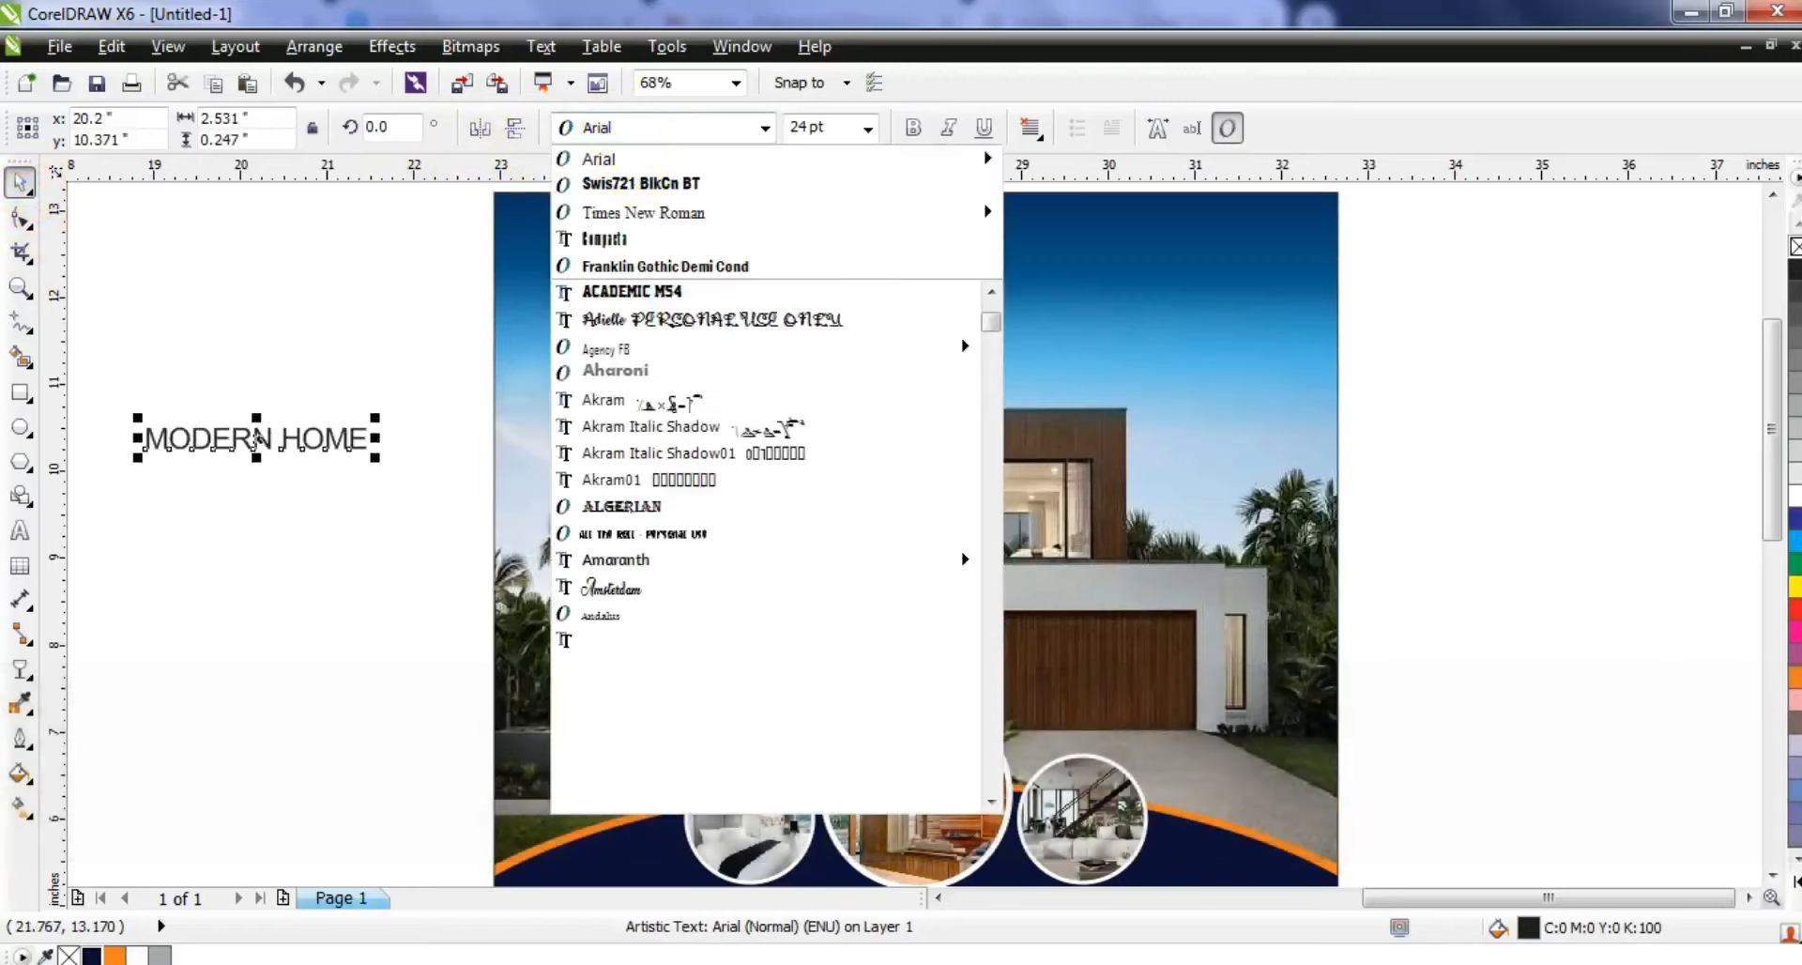
left_click(640, 183)
left_click_drag(342, 460, 620, 554)
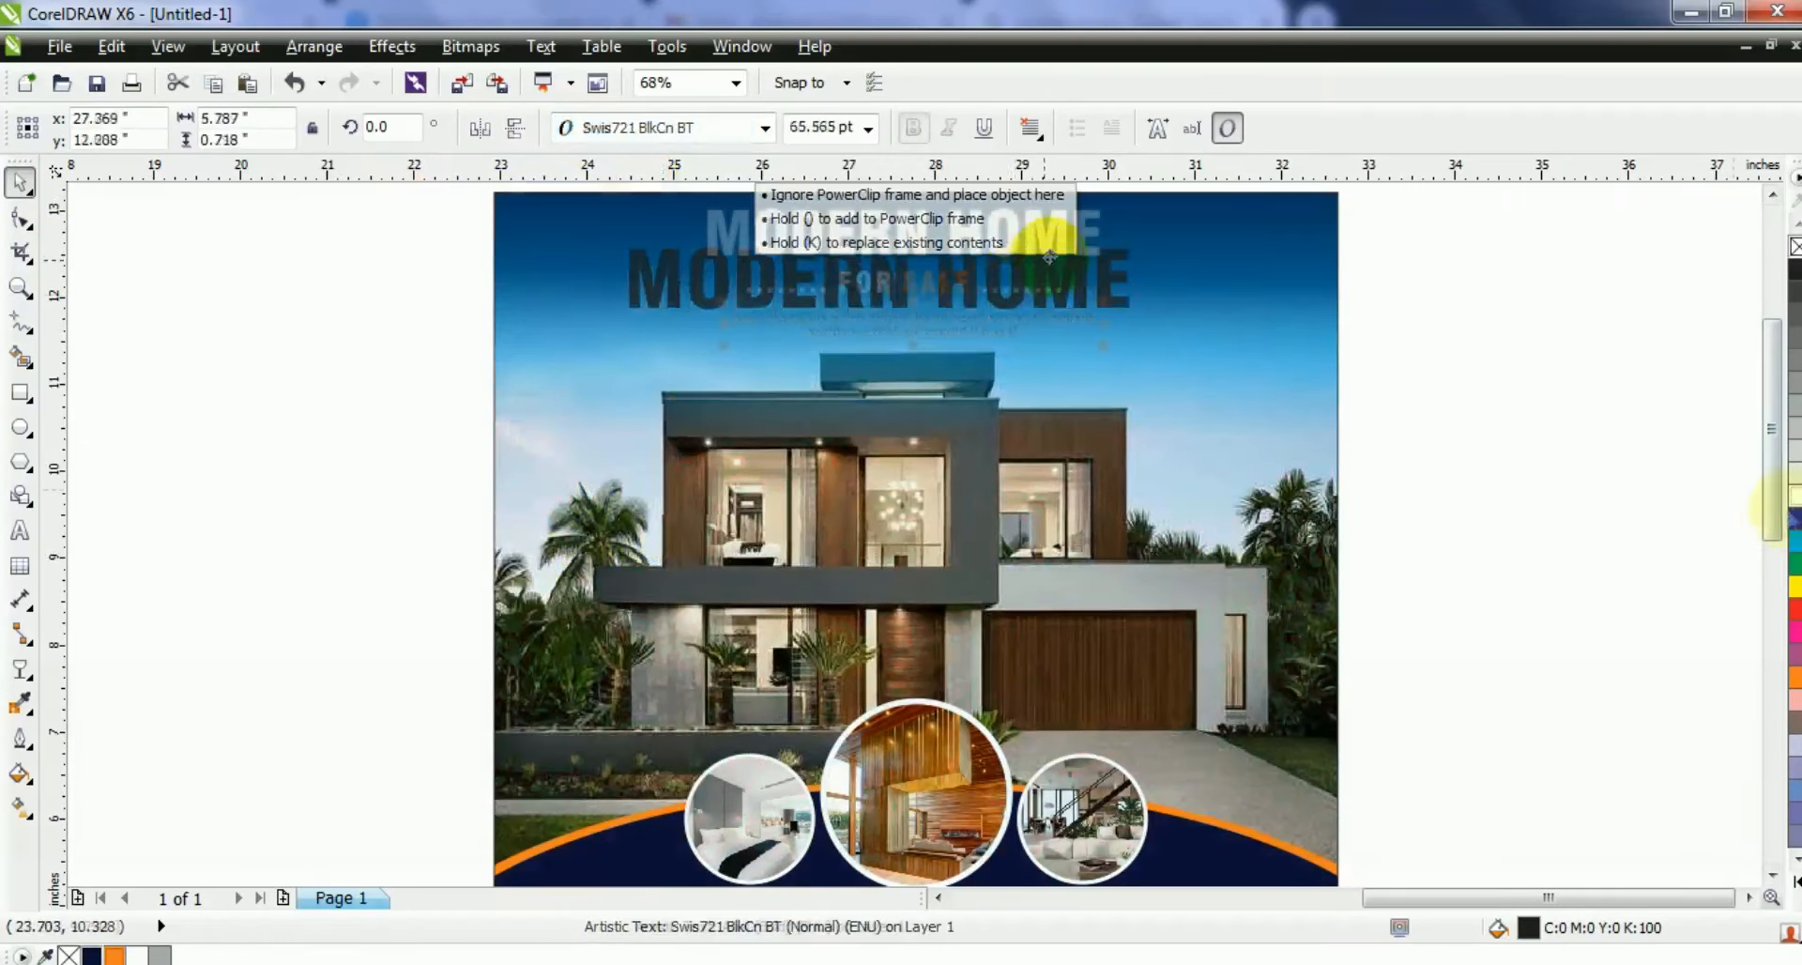
left_click(1794, 495)
Enlarge the placeholder paragraph under "FOR SALE" slightly about its centre and nudge it up
left_click_drag(1105, 346, 1124, 350)
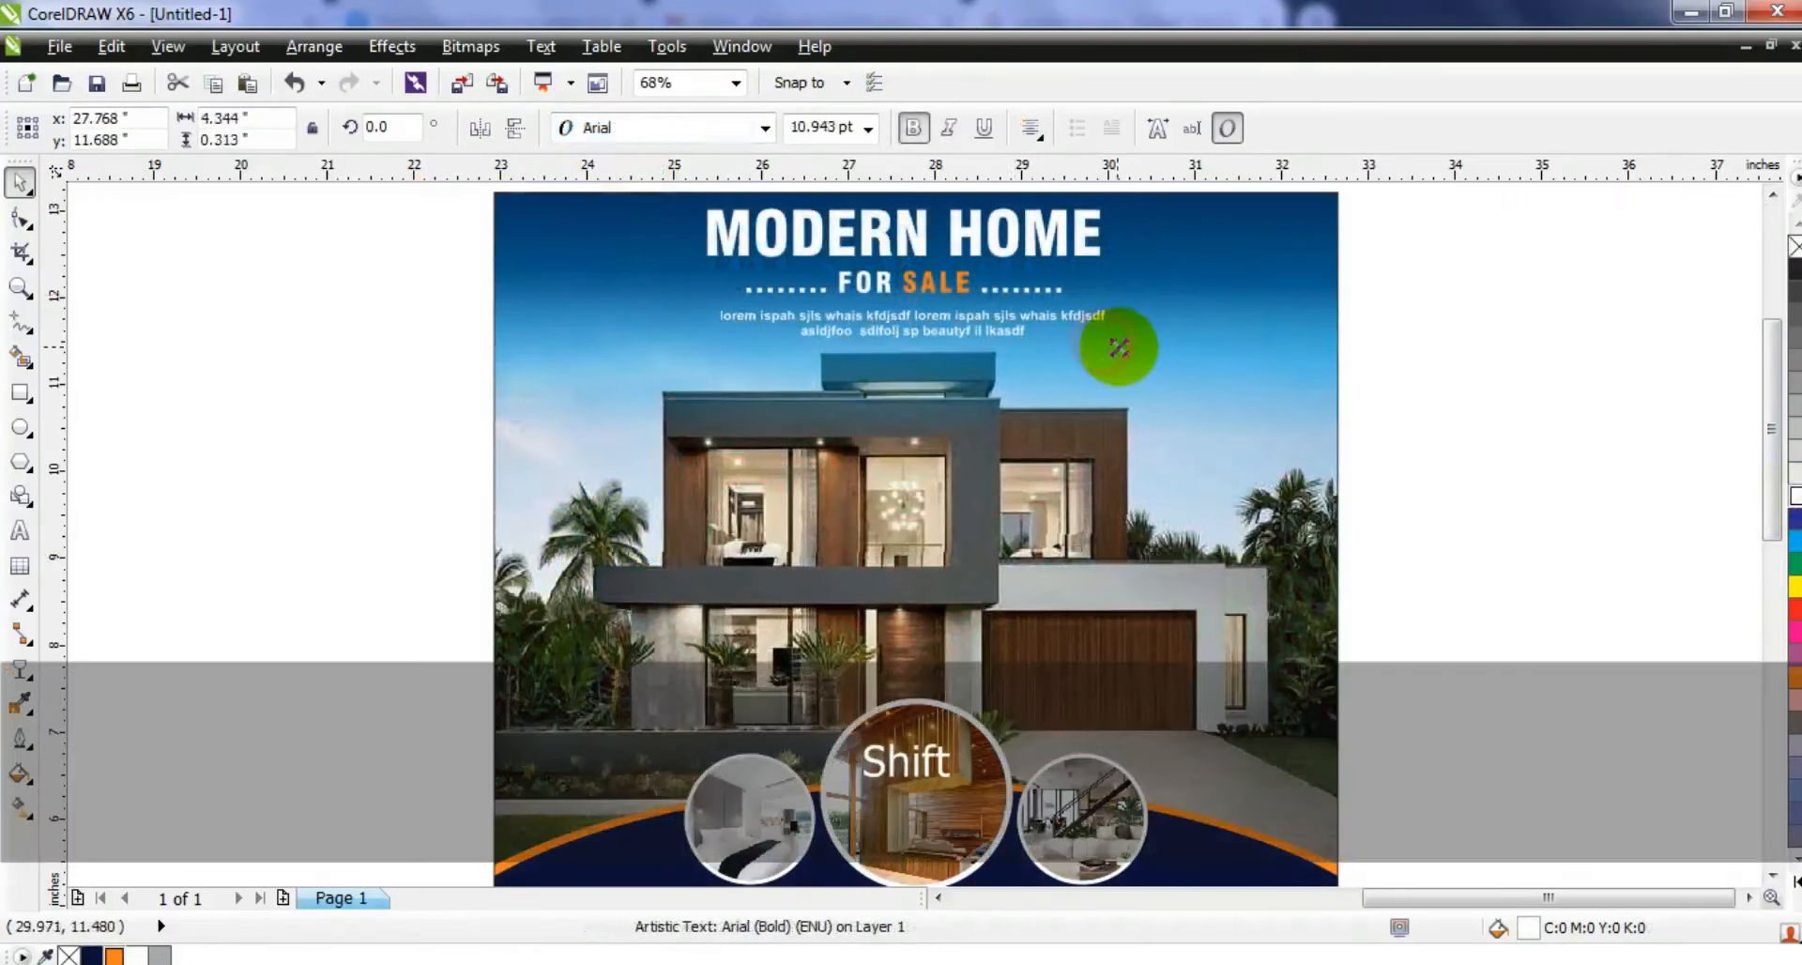
left_click_drag(1026, 314, 1026, 309)
left_click(1248, 405)
key("F3")
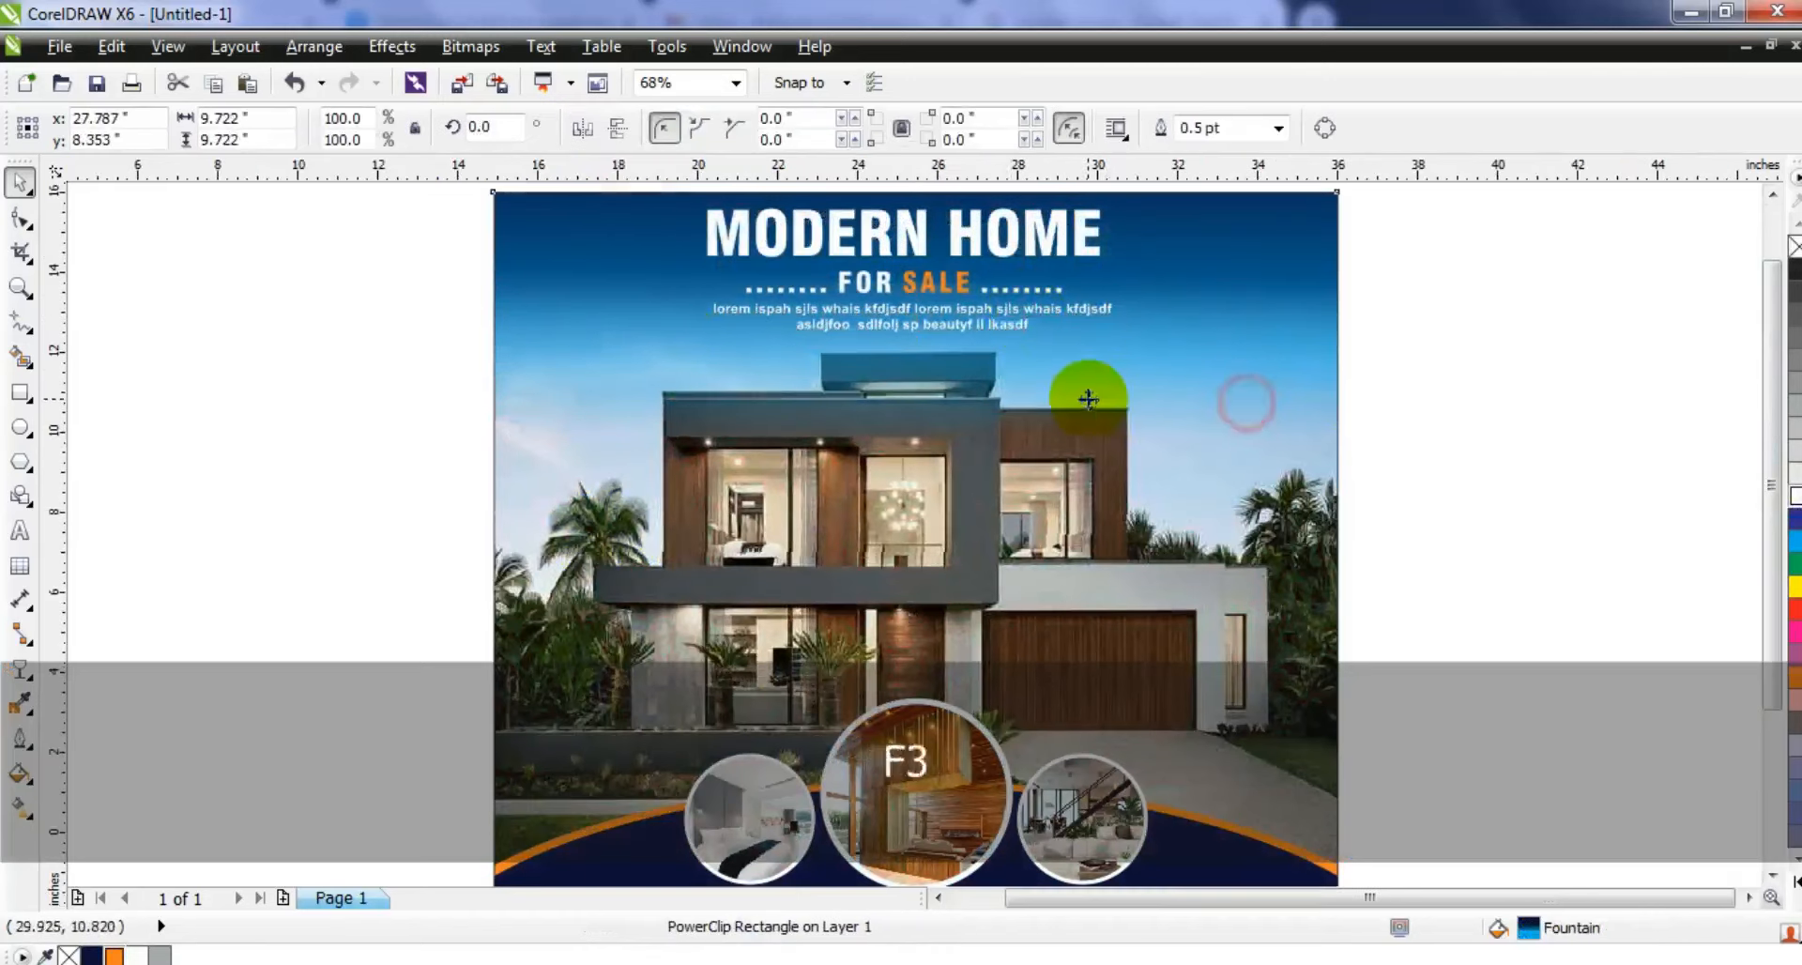
key("Escape")
left_click(1430, 506)
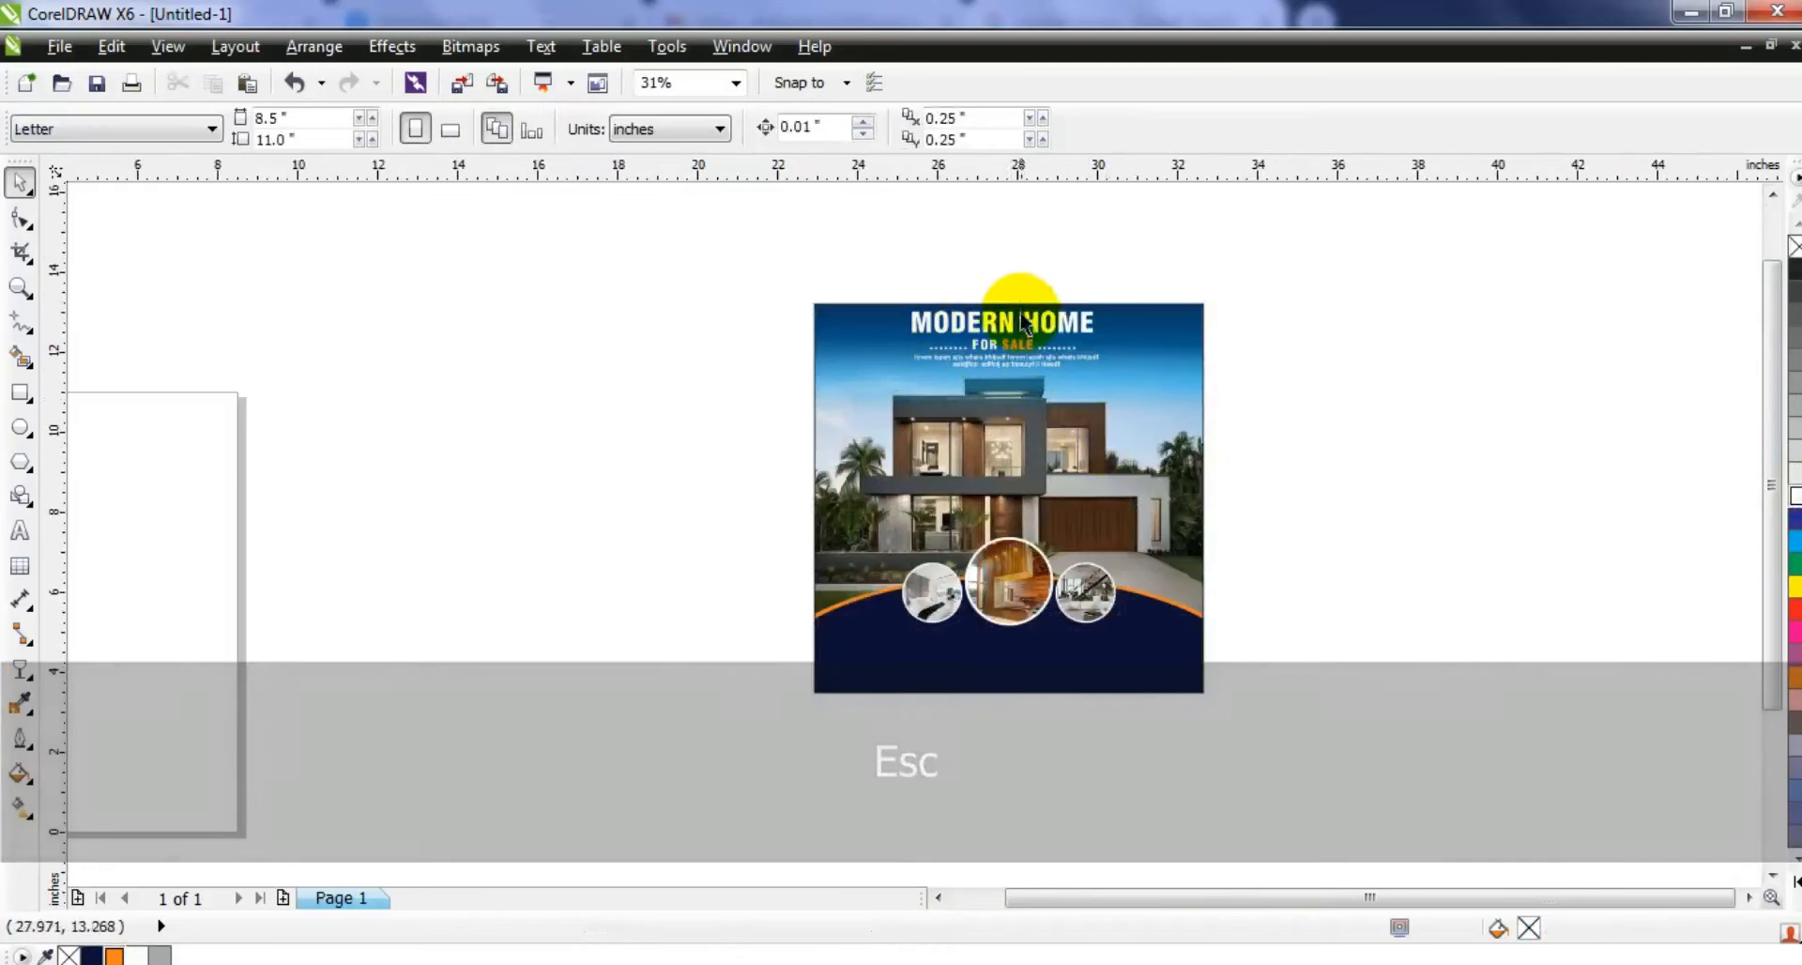
Widen the letter spacing of the "MODERN HOME" heading and centre it horizontally on the flyer
left_click(1002, 324)
left_click(17, 226)
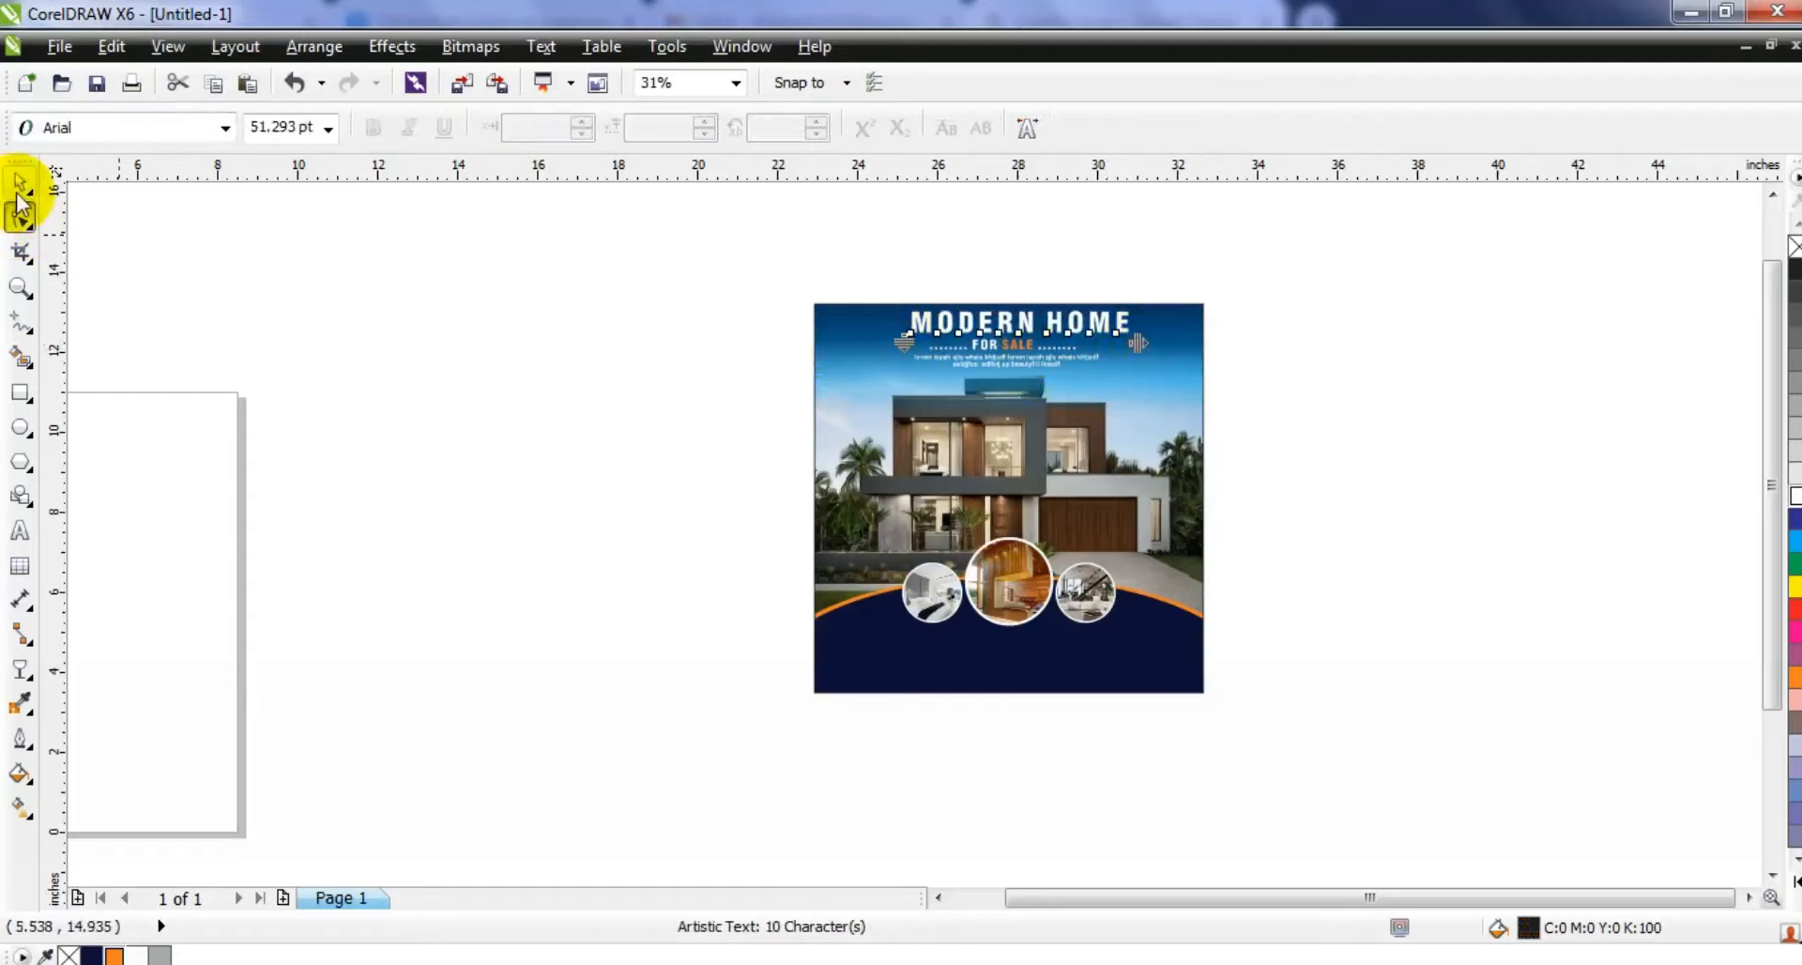
left_click(20, 187)
left_click(1161, 432, "shift")
left_click(1255, 454)
left_click_drag(1259, 282, 765, 736)
key("shift+F2")
key("Escape")
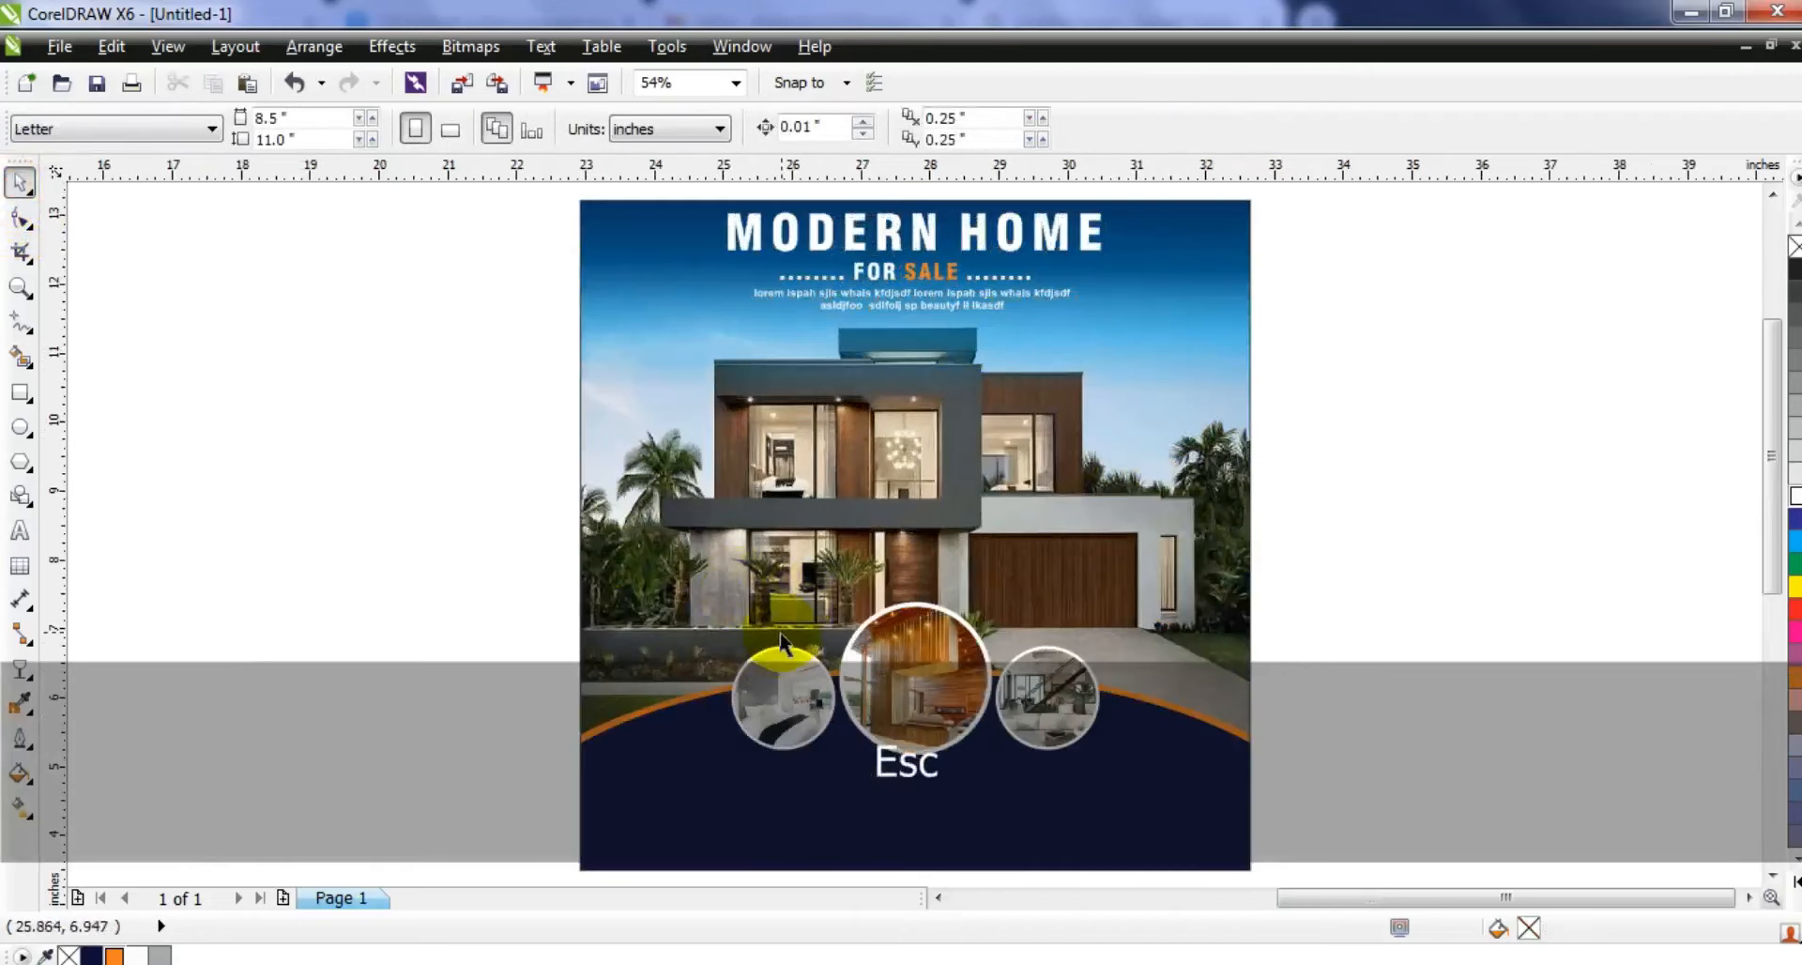
Add the artistic text "7 Bedrooms" just below the flyer
left_click(19, 287)
left_click_drag(519, 638, 1138, 873)
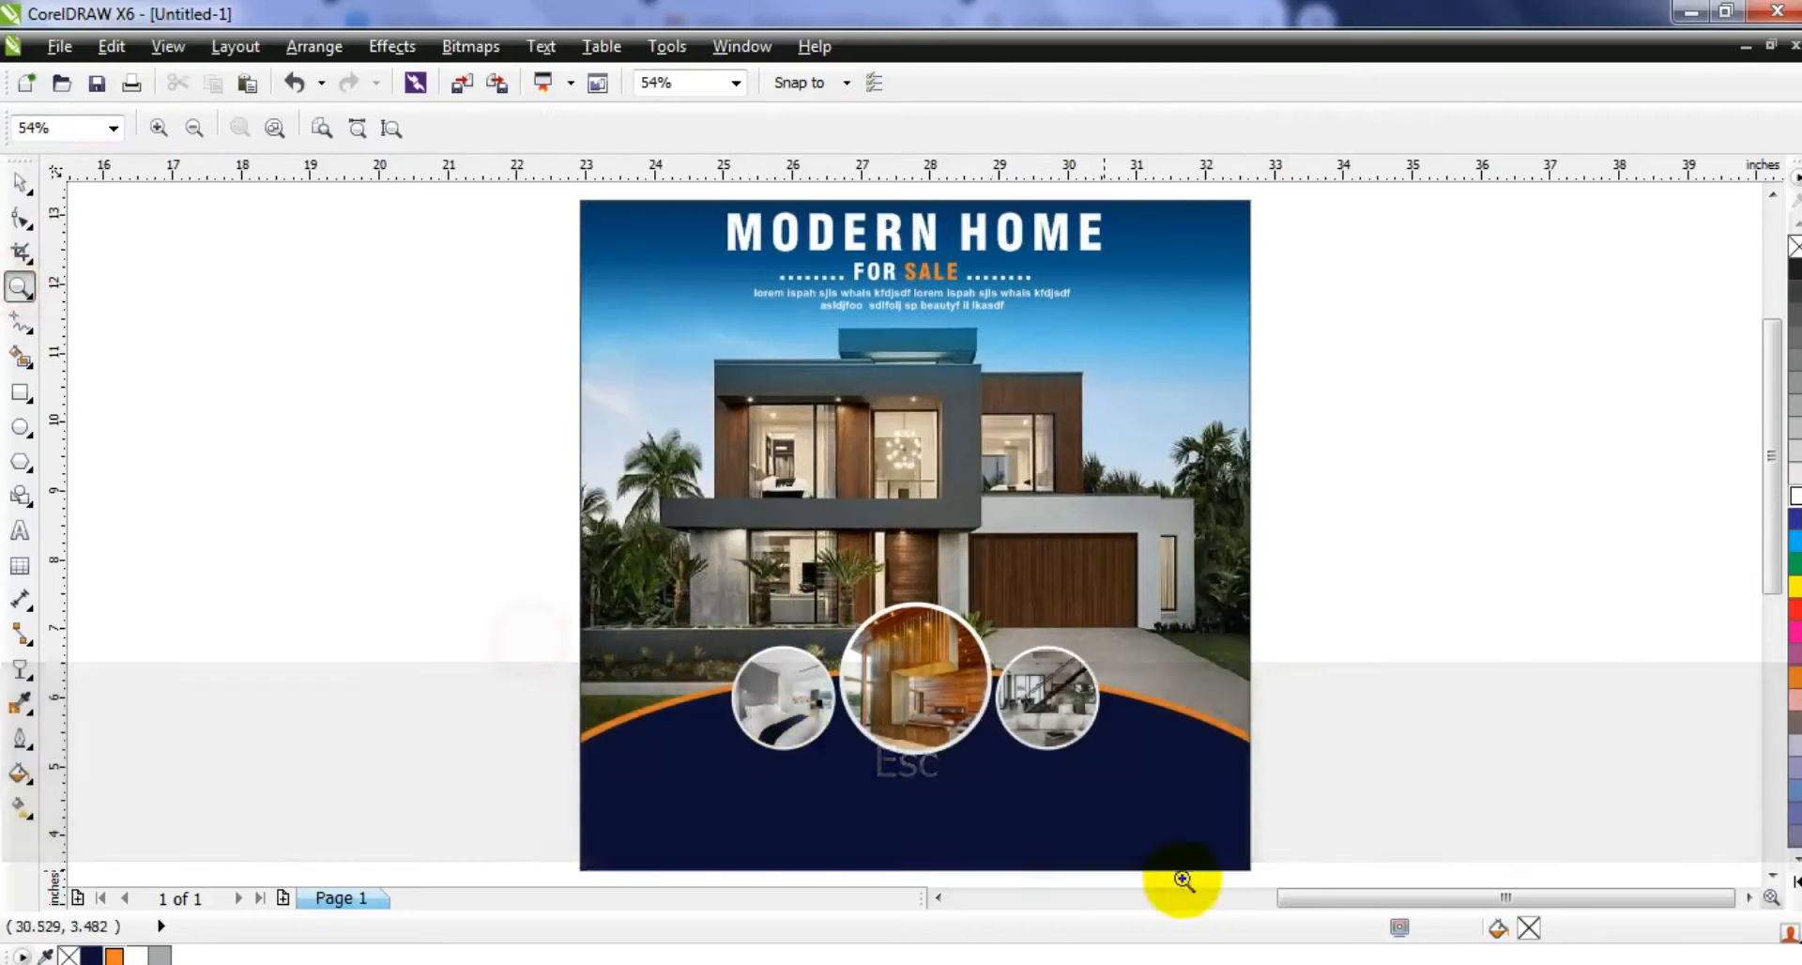
key("space")
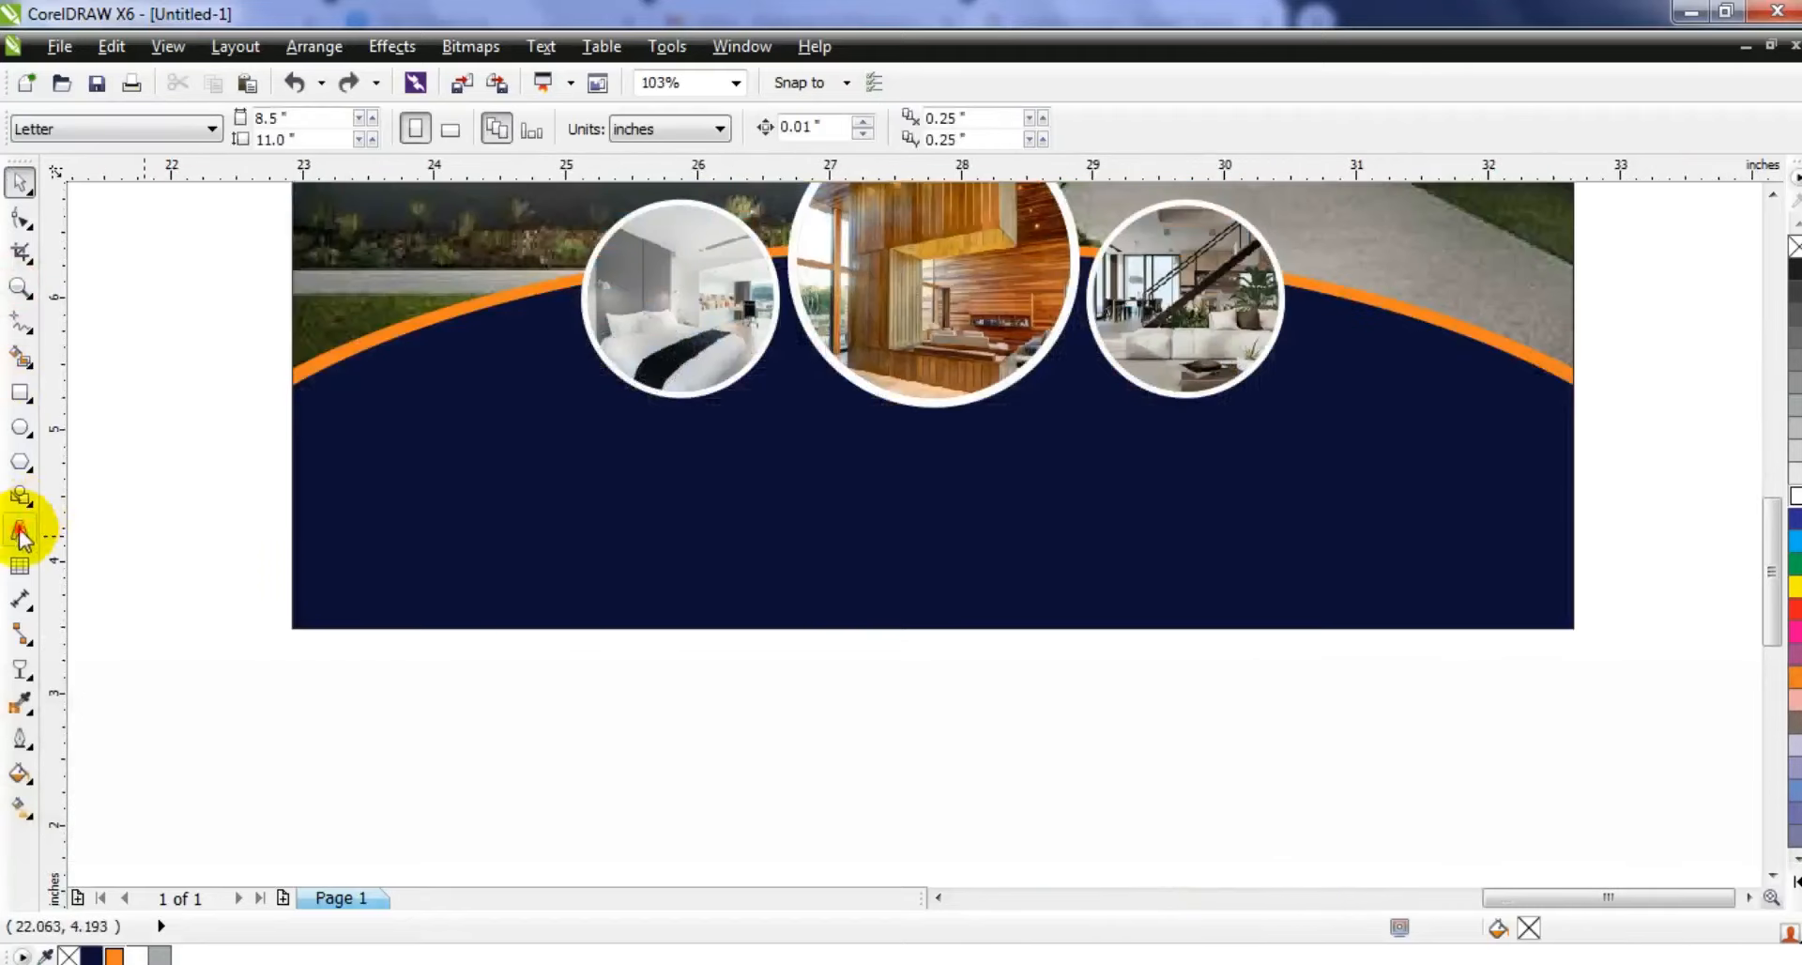
left_click(20, 532)
left_click(314, 716)
type("7 Bedrooms")
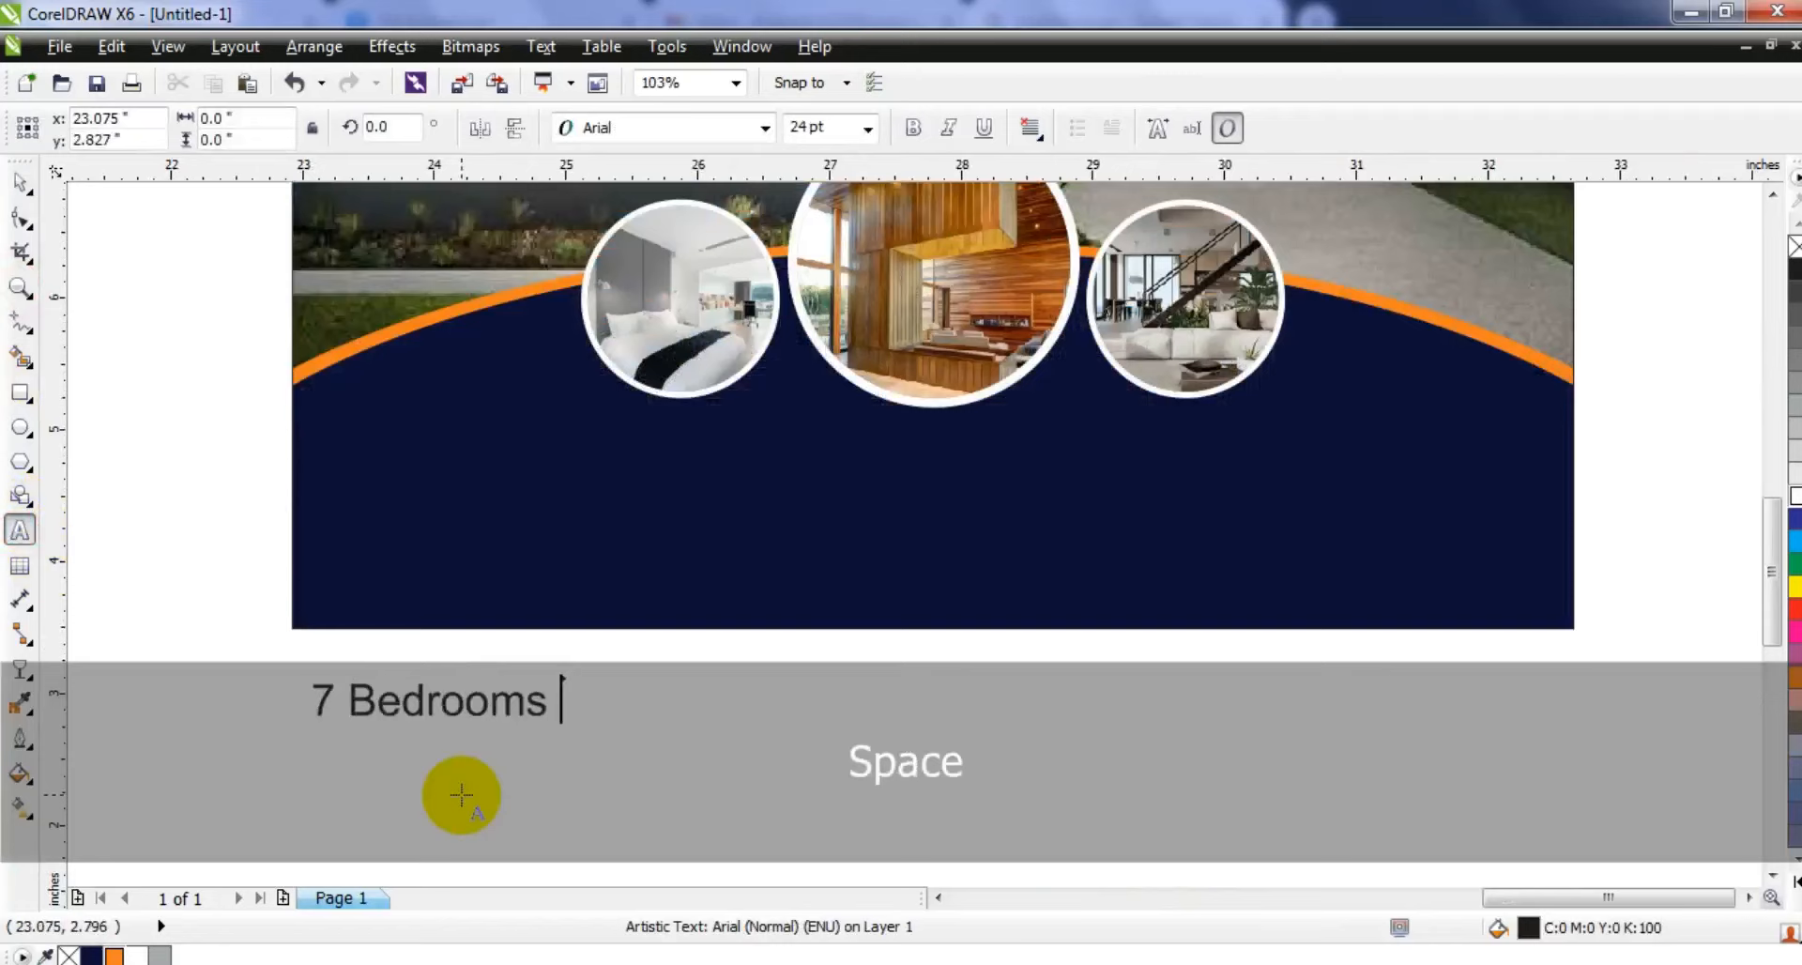
Make the "7 Bedrooms" text bold, scale it down to about 15 pt and fill it white
left_click(20, 183)
left_click(925, 134)
left_click_drag(572, 723, 482, 716)
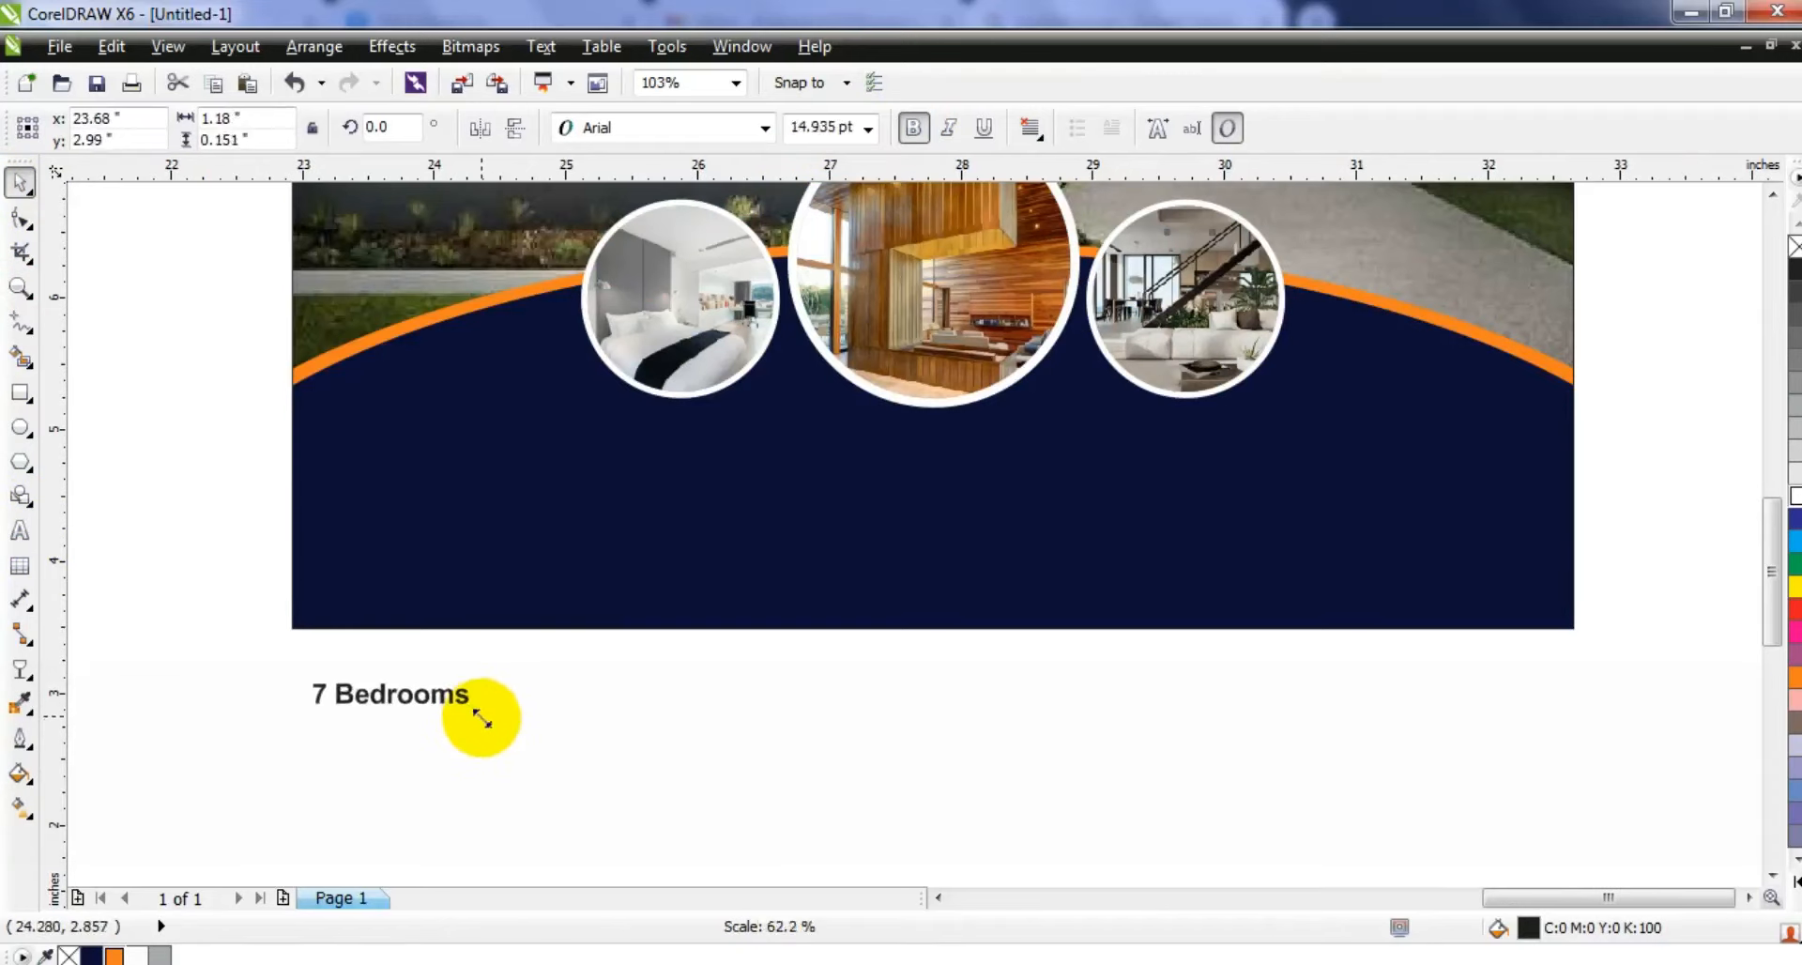
left_click(137, 956)
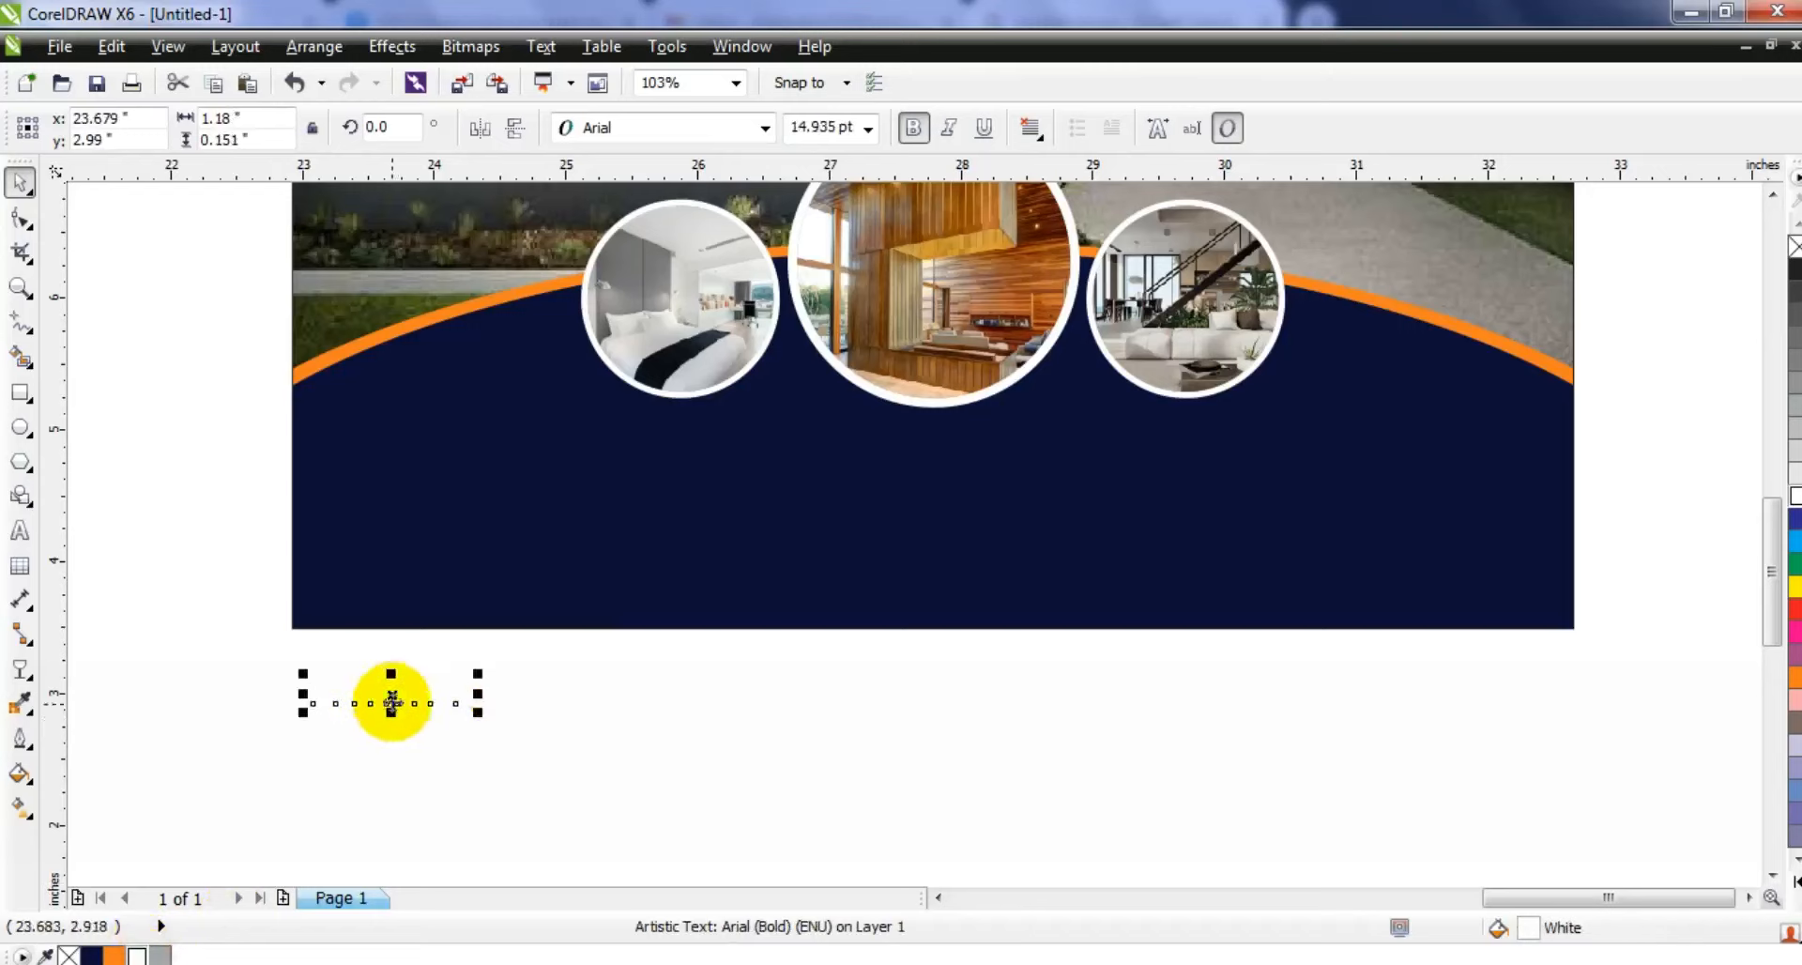
Move the "7 Bedrooms" text onto the navy base below the bedroom photo, undoing any unwanted change
left_click_drag(588, 560, 604, 445)
key("ctrl+z")
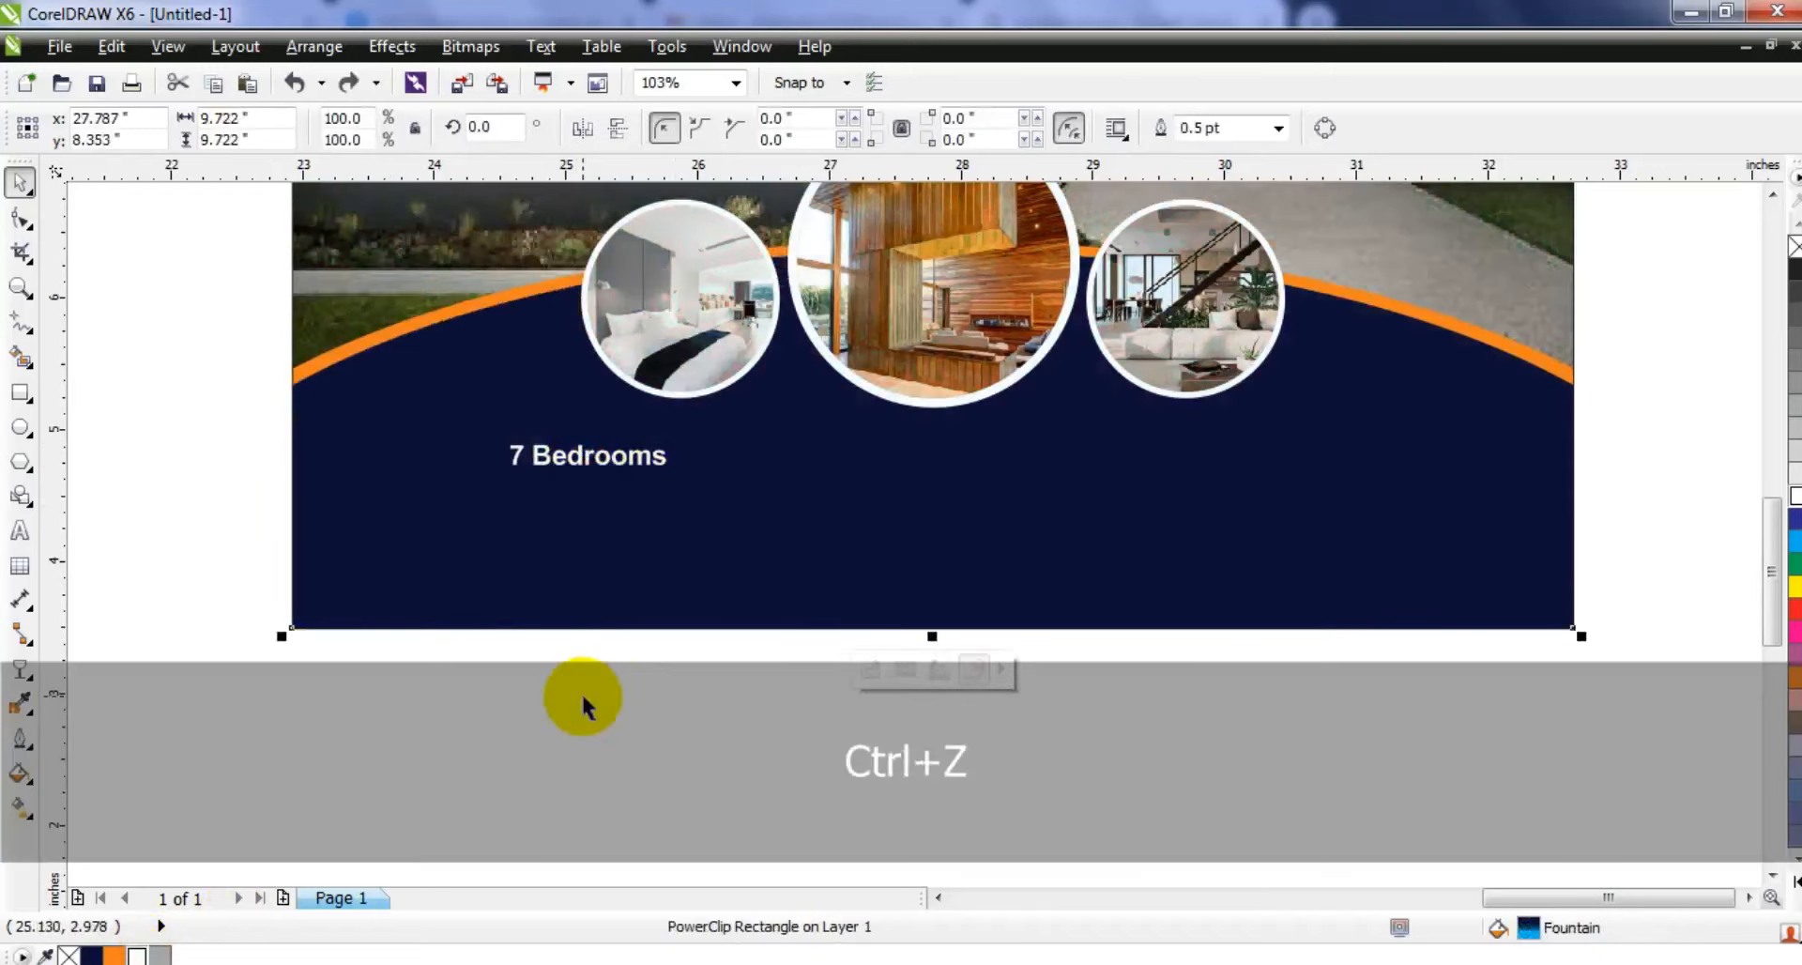
left_click(583, 696)
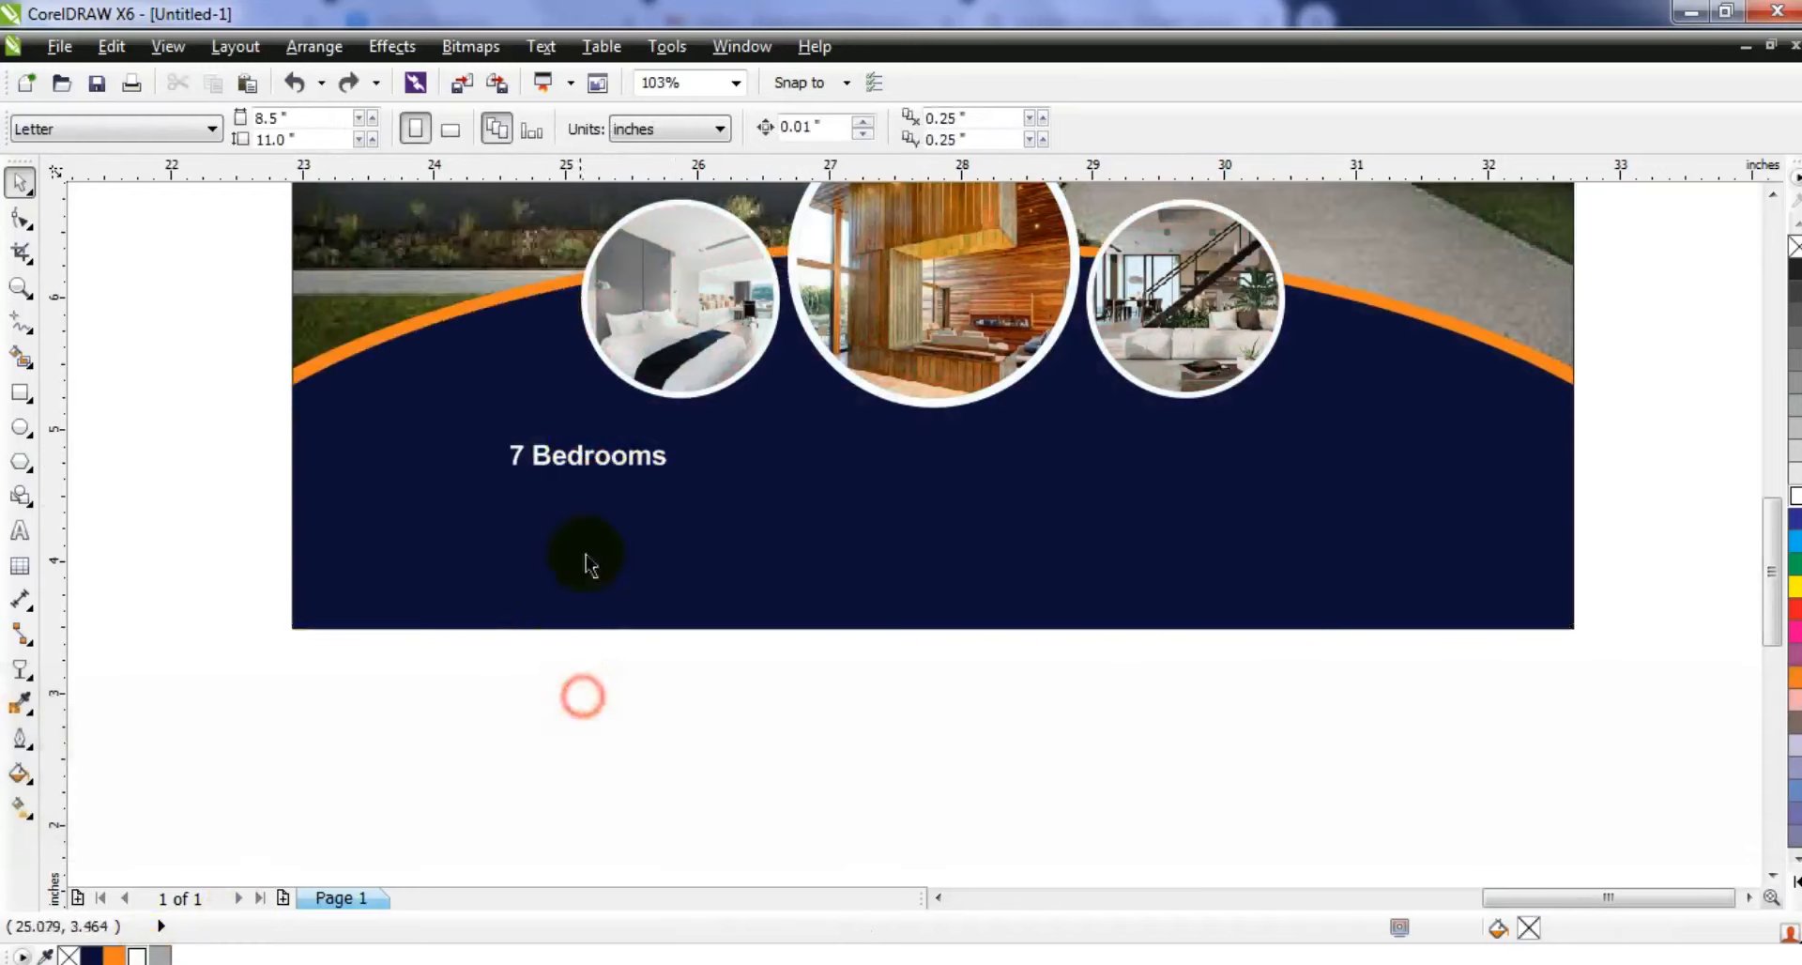
Duplicate the "7 Bedrooms" text horizontally to its right and change the copy to "Open Kitchen"
left_click_drag(583, 464, 833, 464)
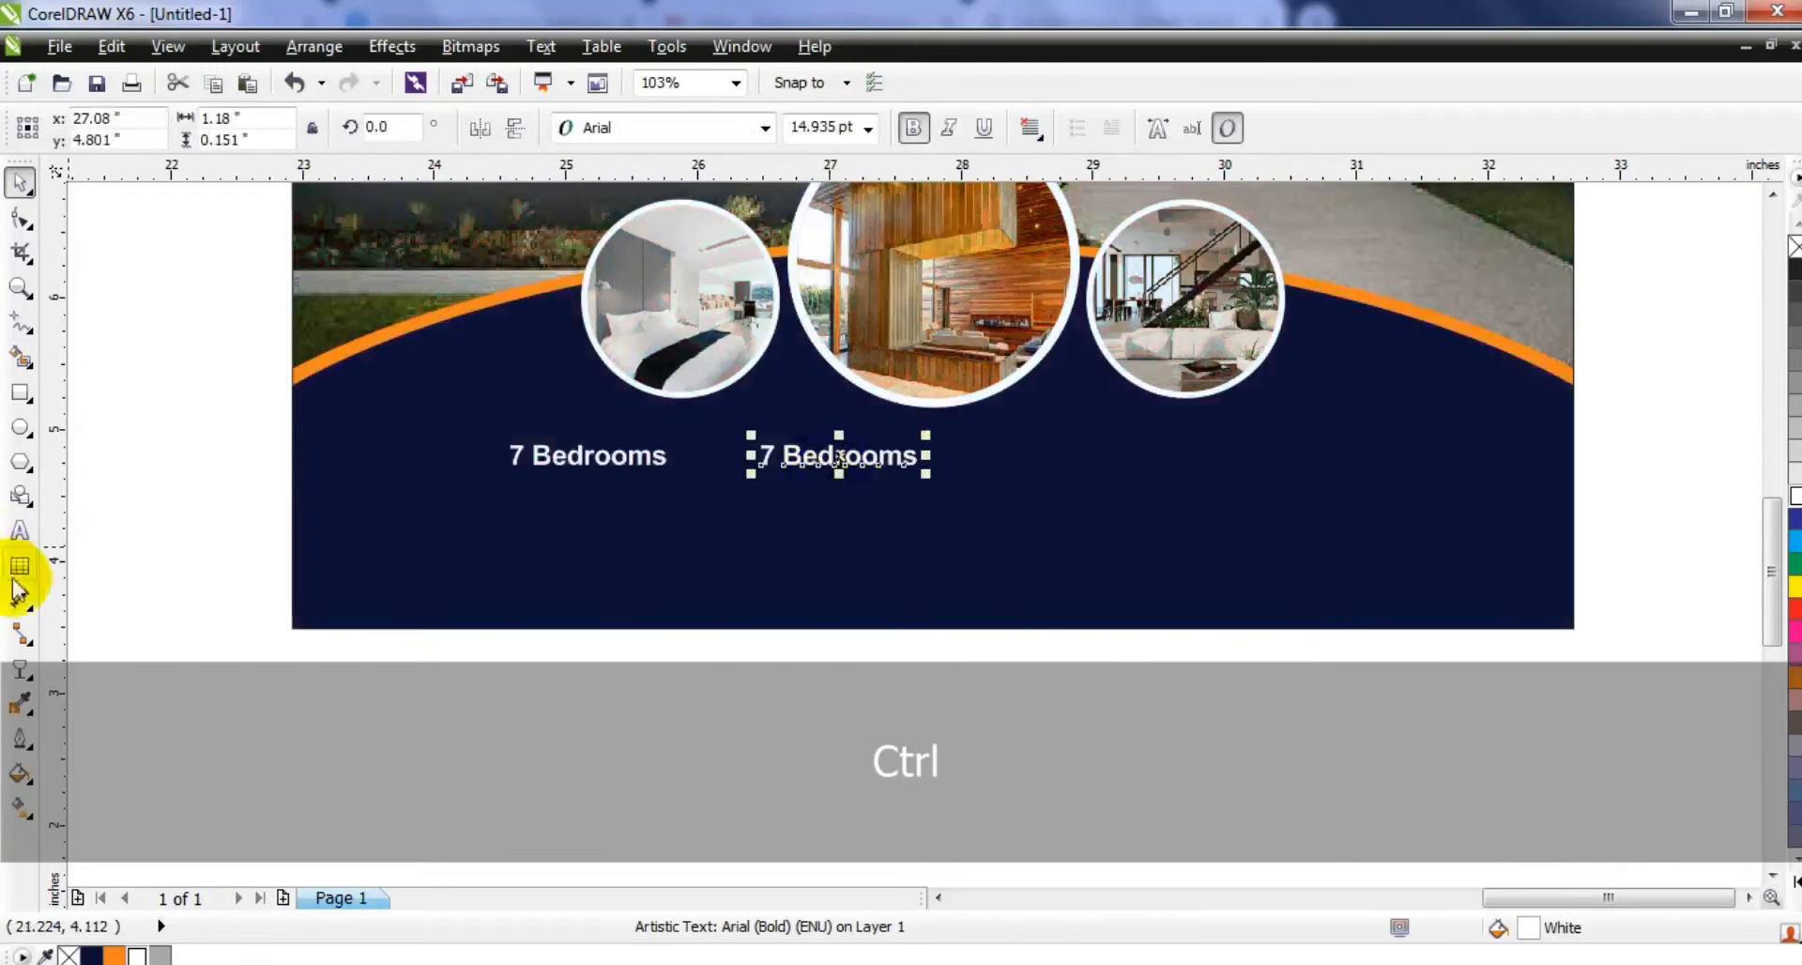
key("shift+Home")
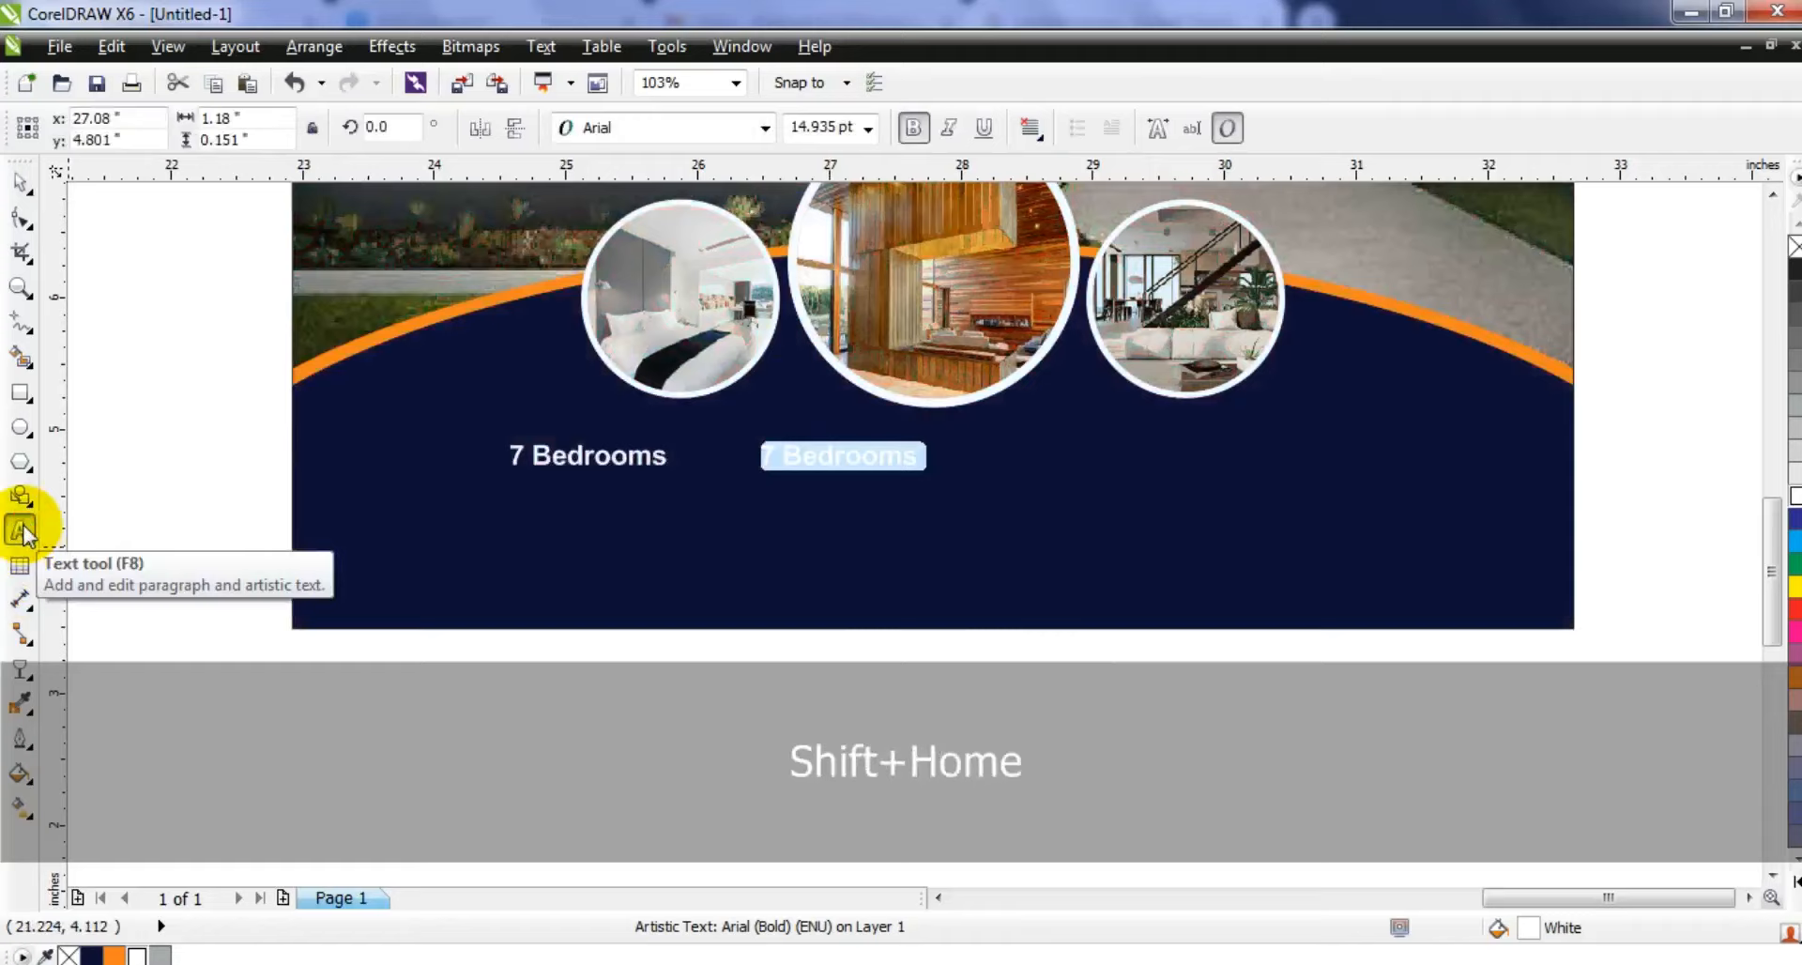
type("Open Kitchen")
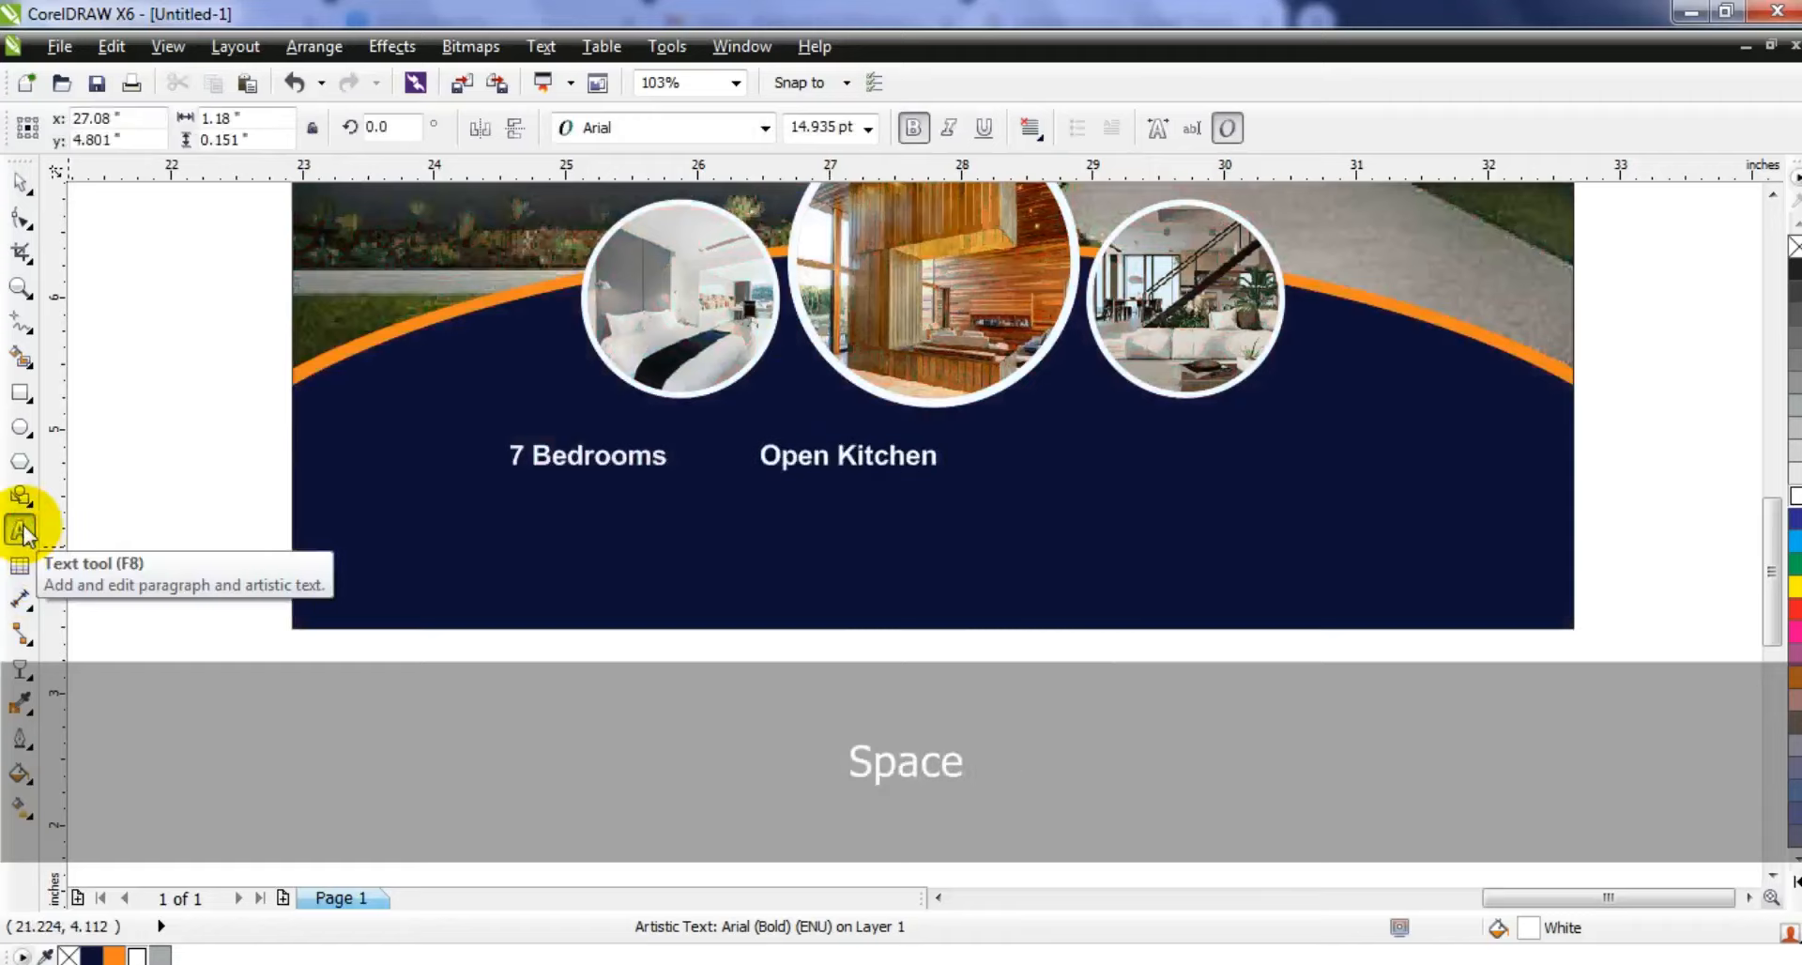
left_click(21, 181)
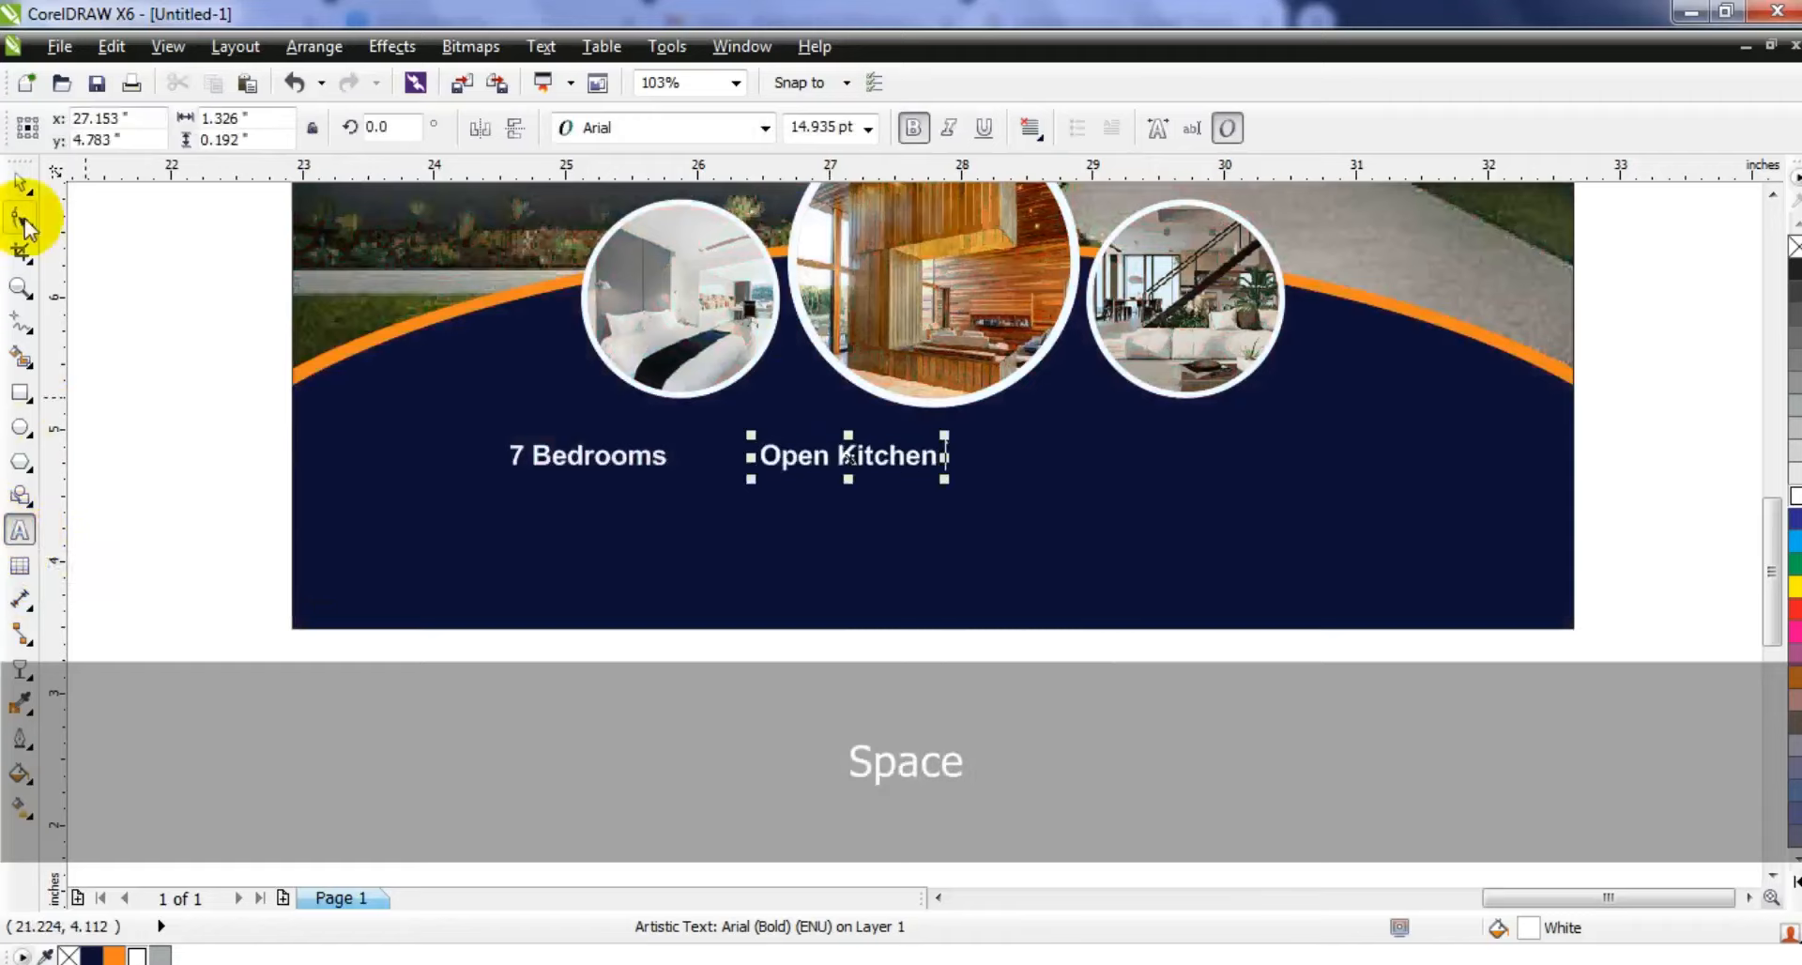